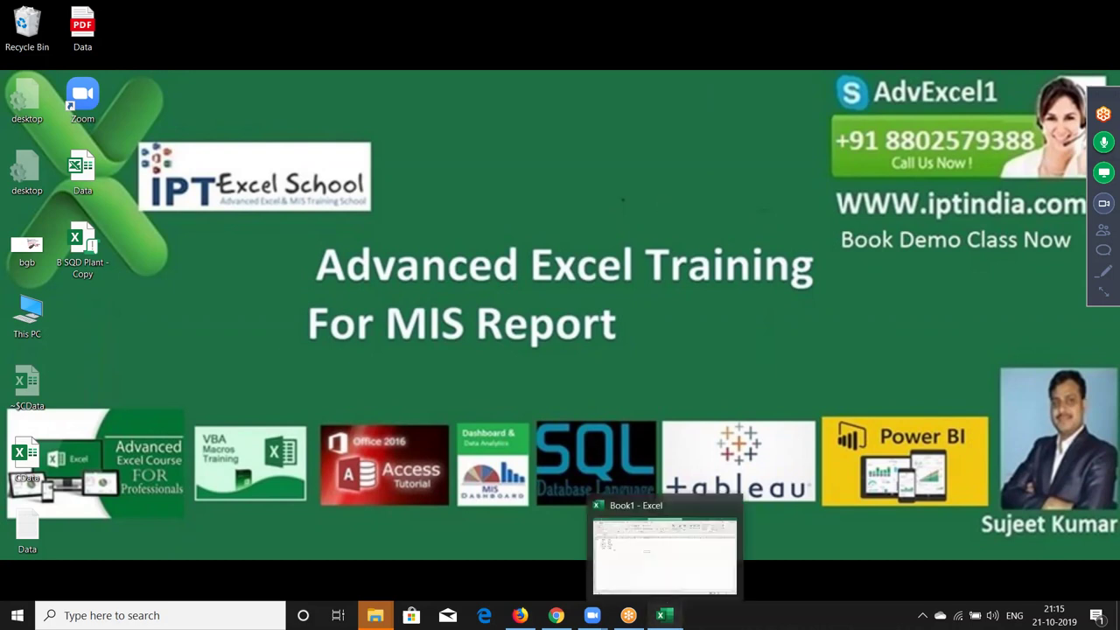
Bring the open Book1 workbook to the front from the Excel taskbar icon
left_click(664, 609)
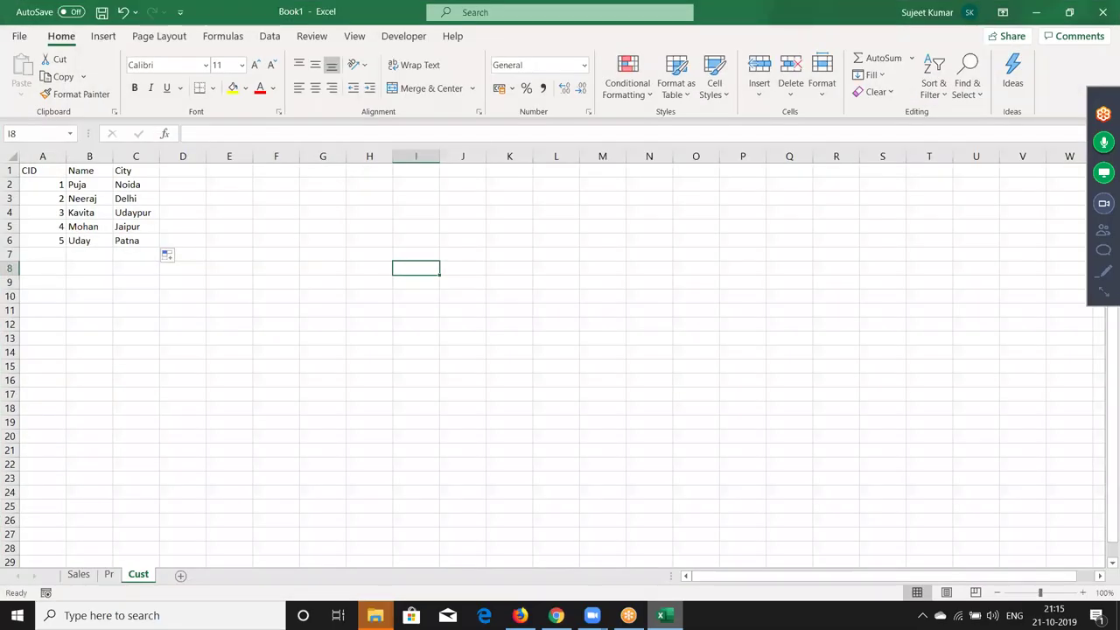
Review the Sales sheet's Date, PID, CID and Qty columns
left_click(78, 575)
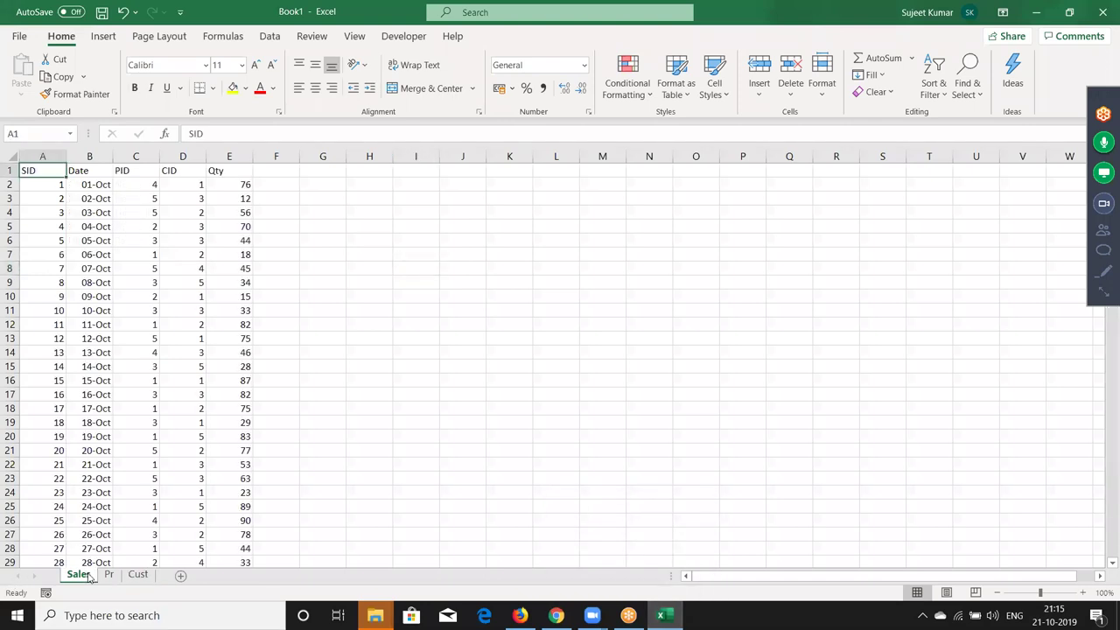
left_click(94, 152)
left_click(134, 153)
left_click(181, 154)
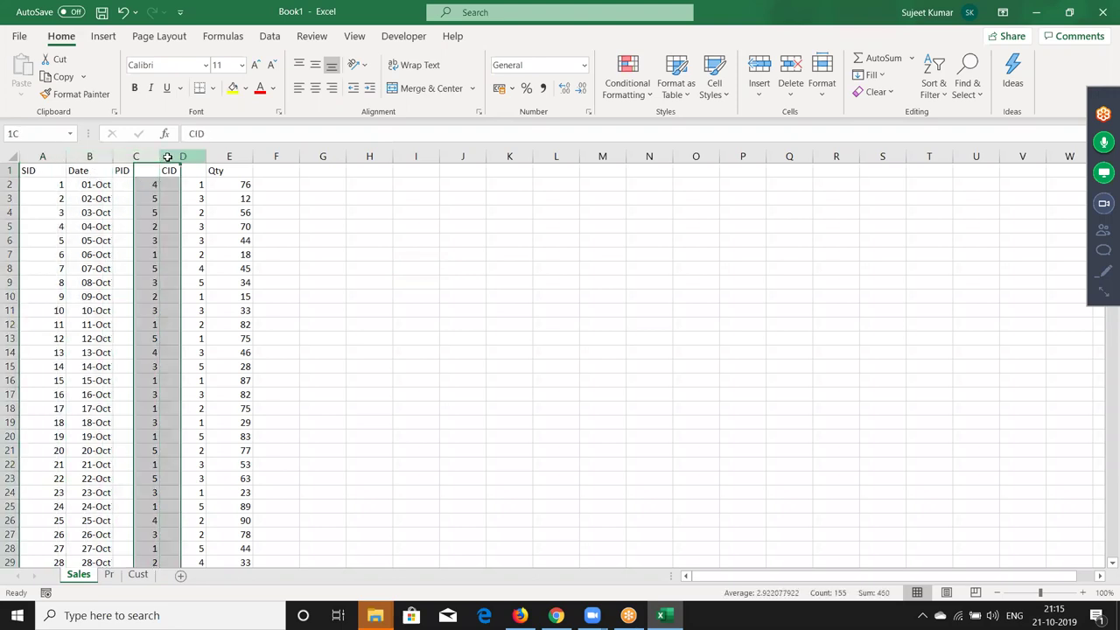
left_click(218, 155)
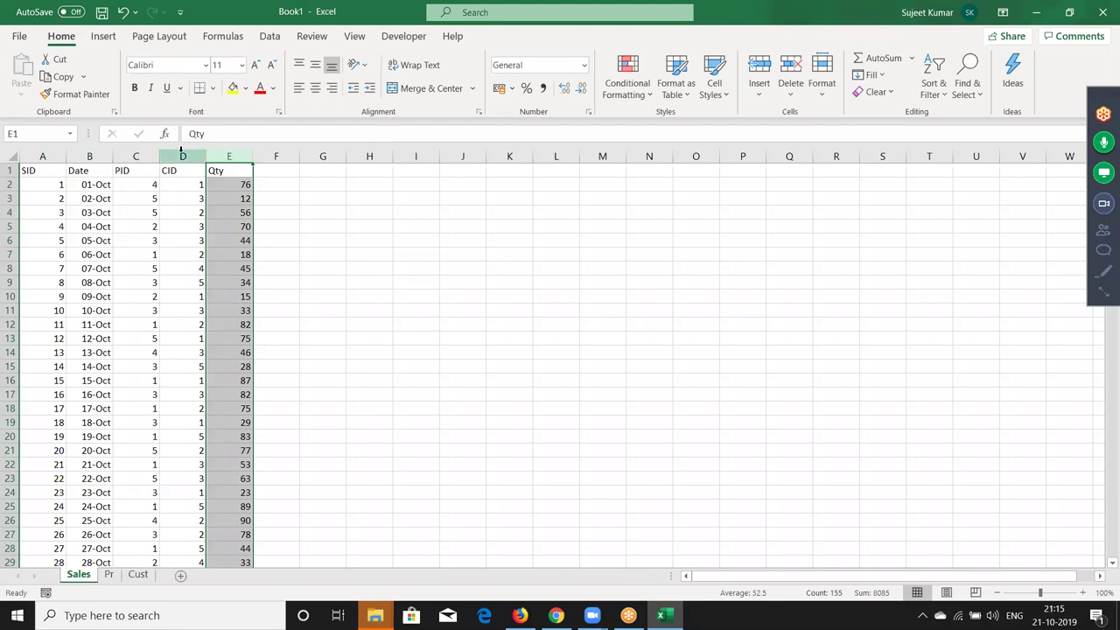
left_click(135, 158)
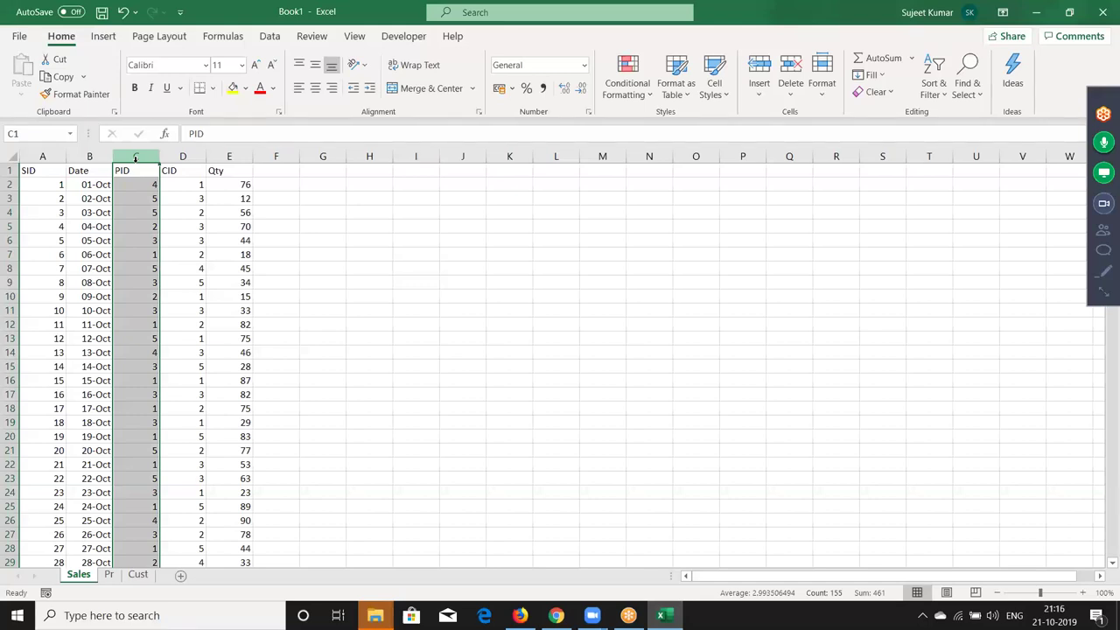
Check the Pr products and Cust customer names and cities, then return to Sales
left_click(117, 576)
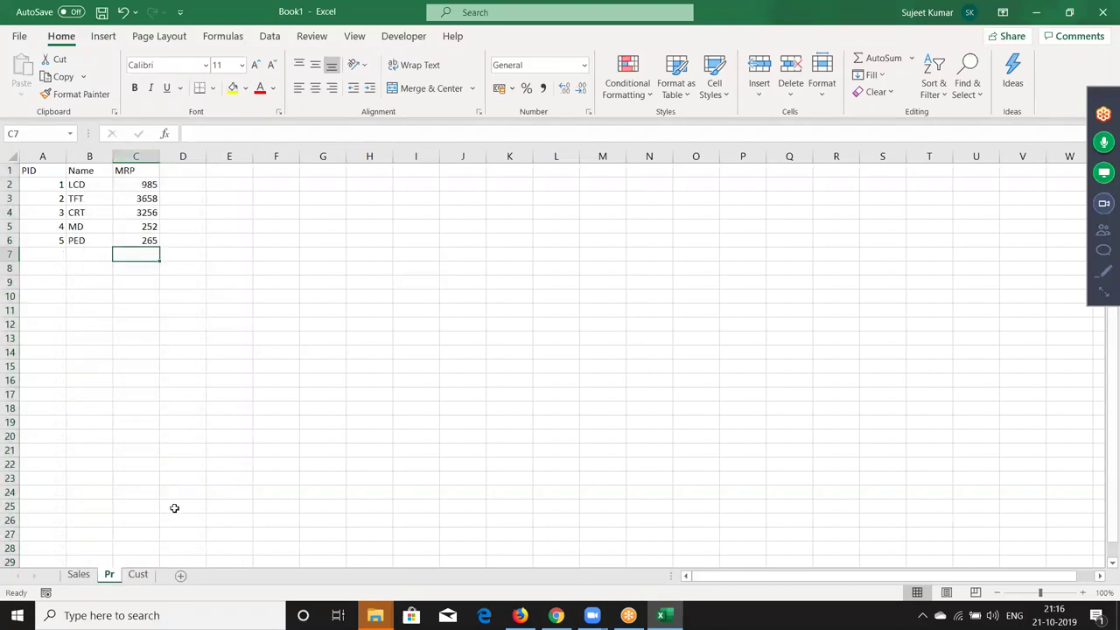
left_click(137, 575)
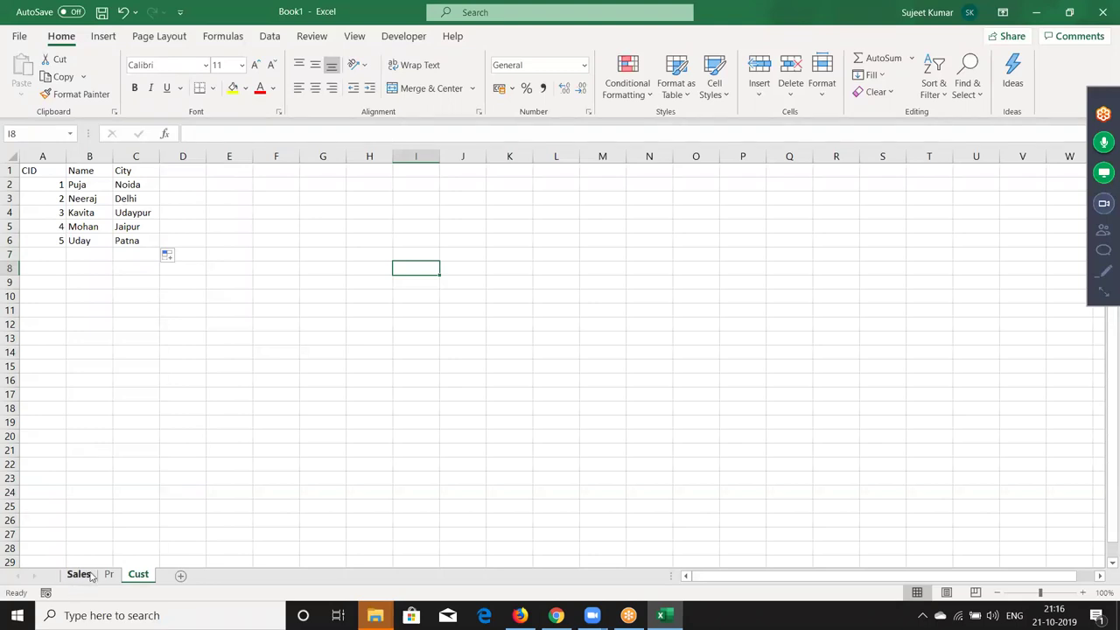
left_click_drag(110, 183, 122, 226)
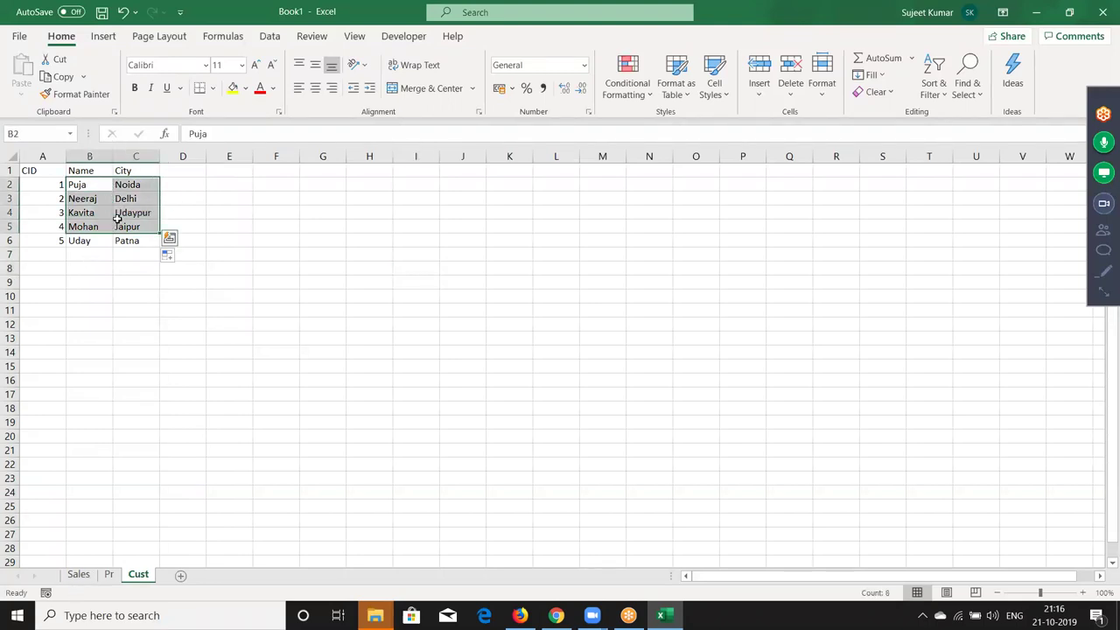
left_click(109, 575)
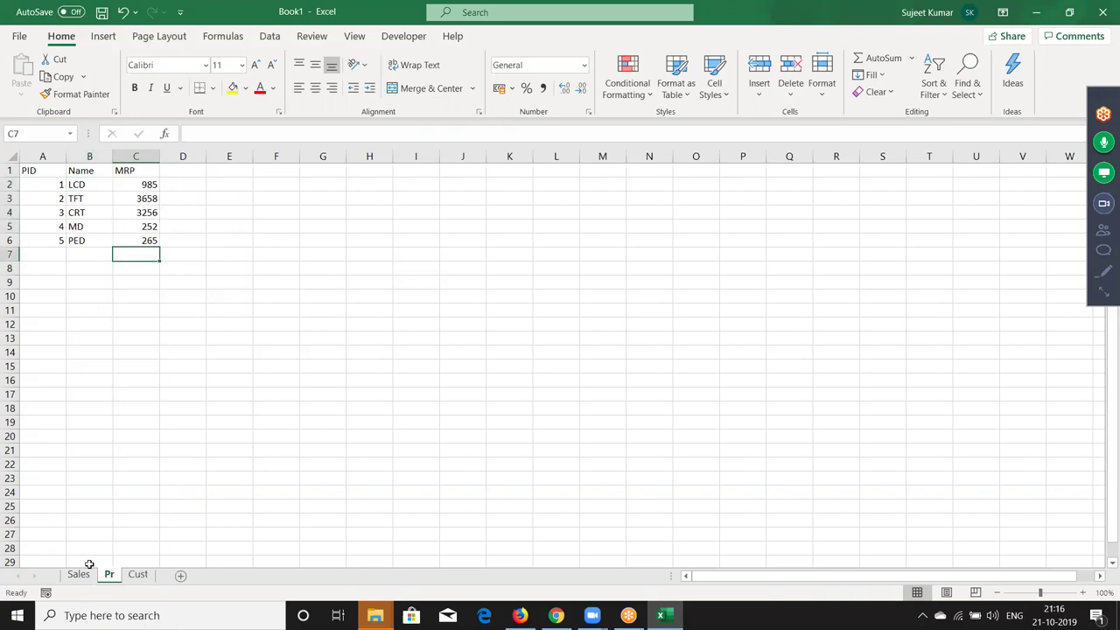
left_click(89, 573)
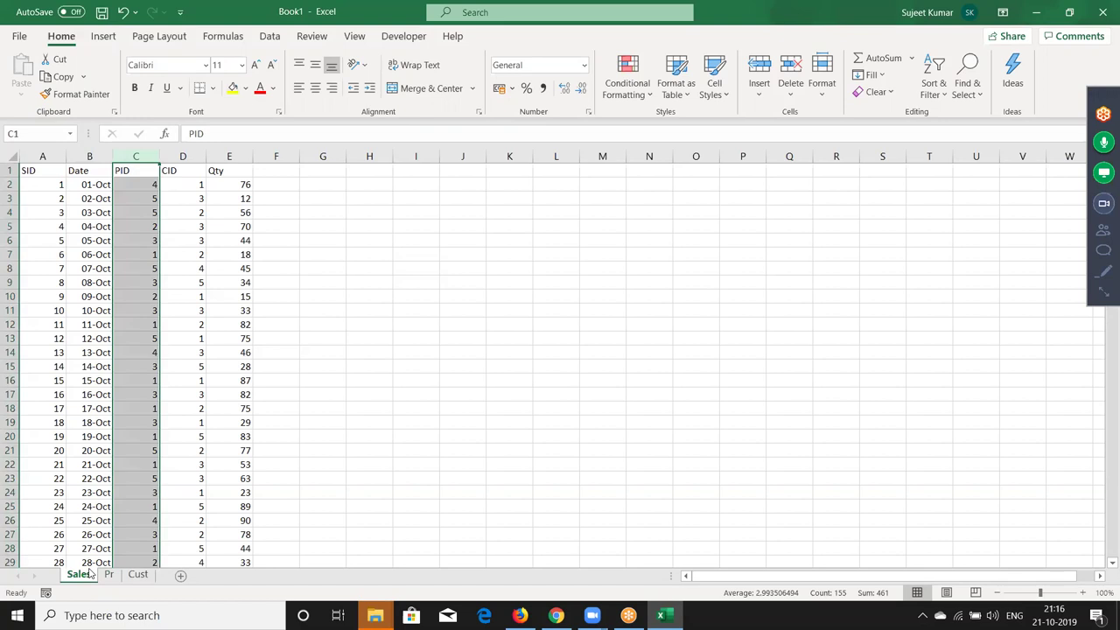
left_click(169, 149)
key("ctrl+plus")
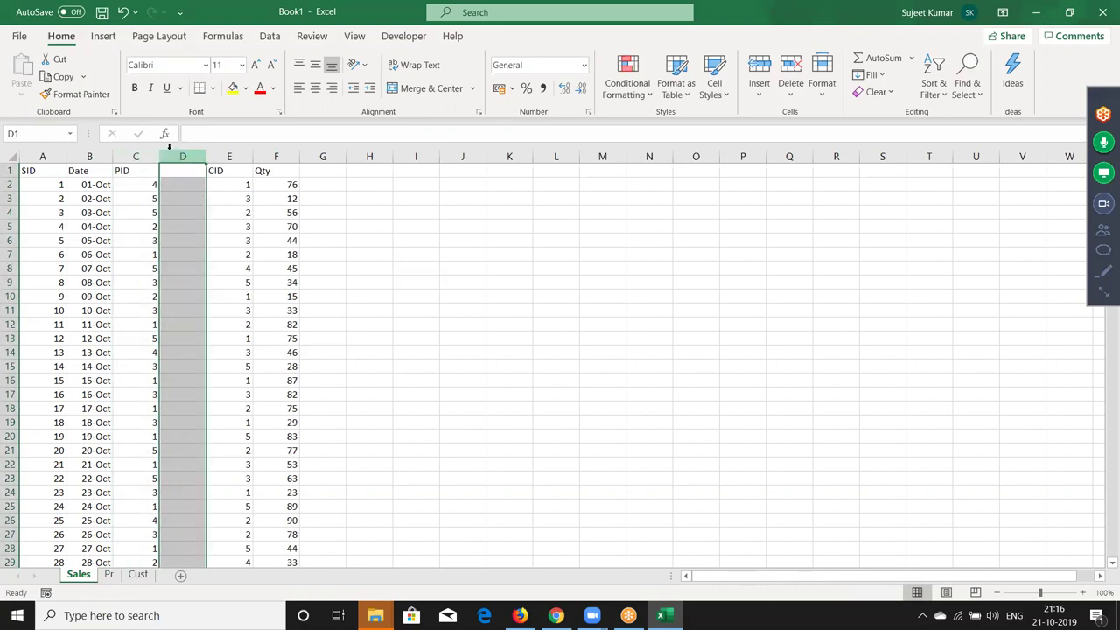
key("Down")
type("=vl")
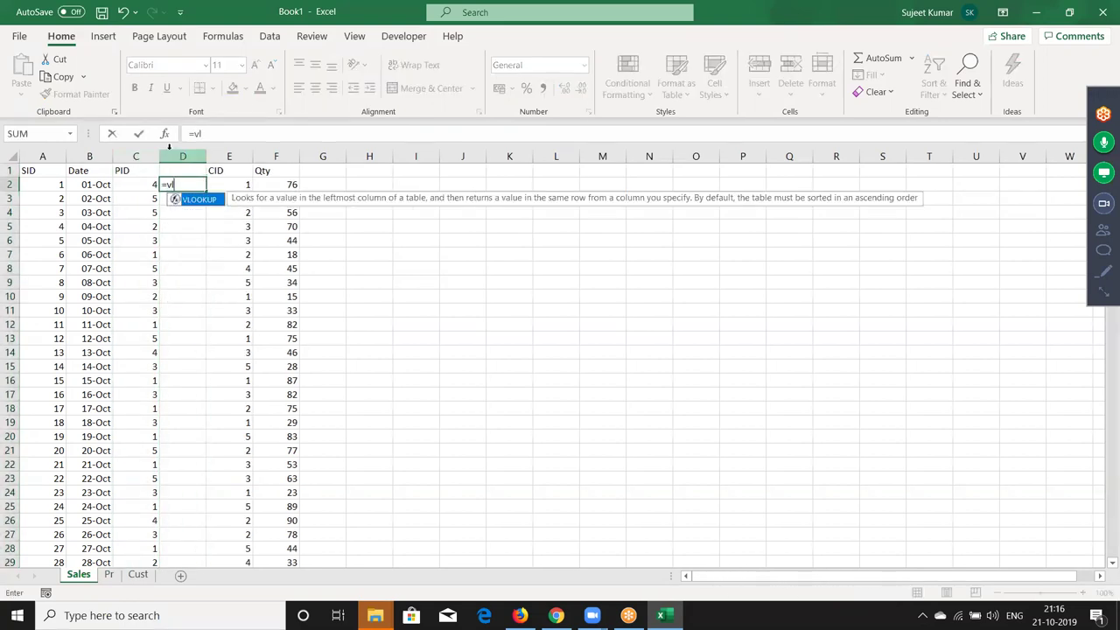
key("Tab")
key("Down")
key("Left")
key("Up")
type(",")
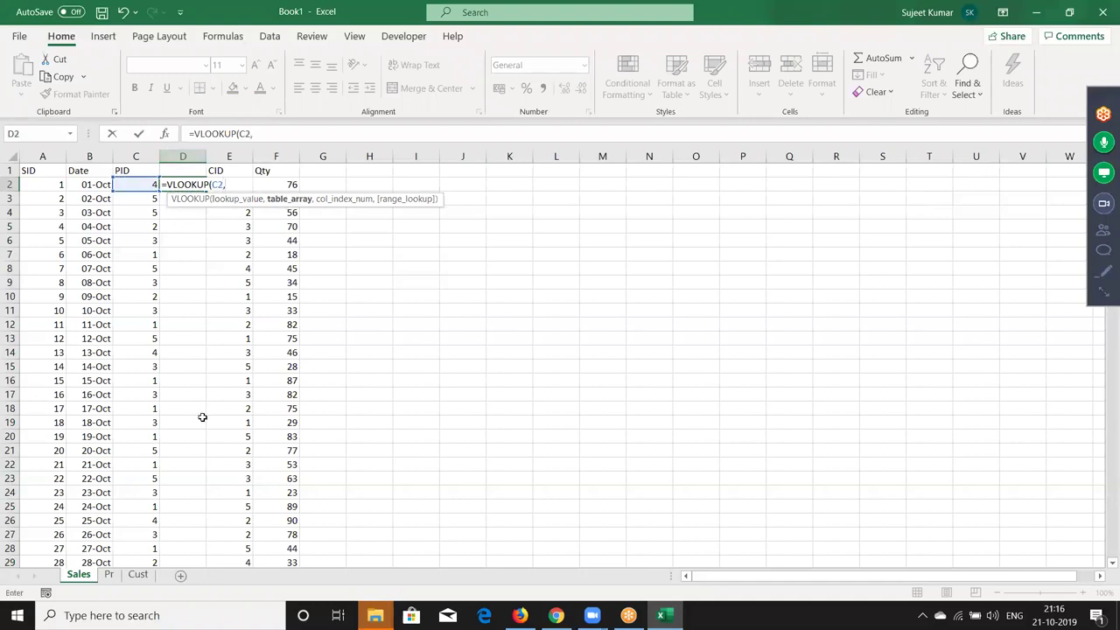
left_click(109, 574)
left_click(60, 154)
left_click_drag(61, 154, 138, 147)
type(",2,0")
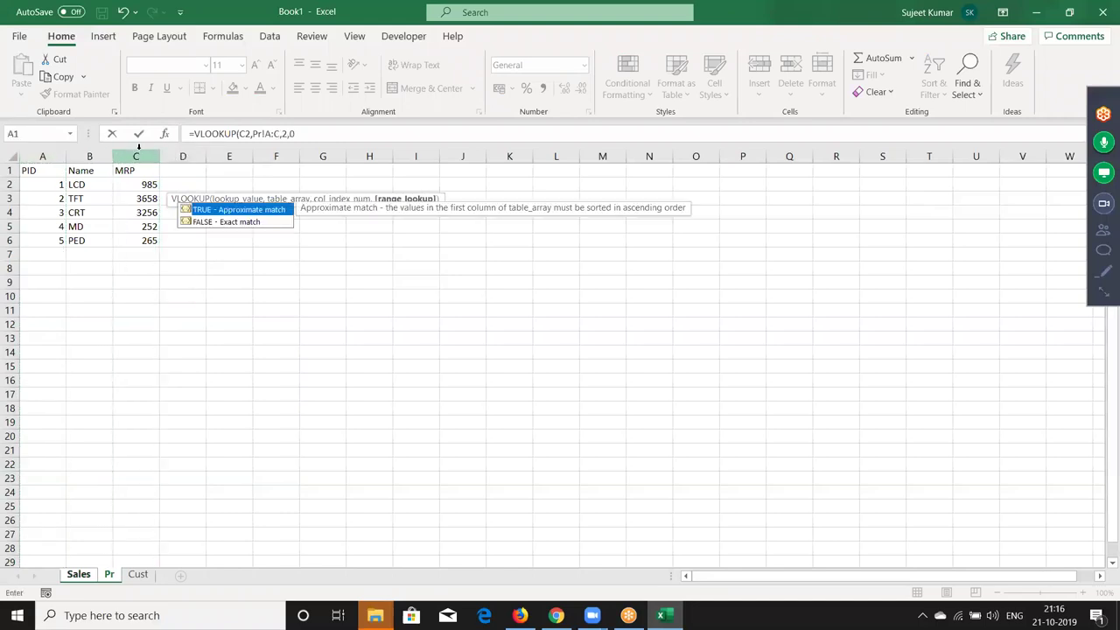
key("Return")
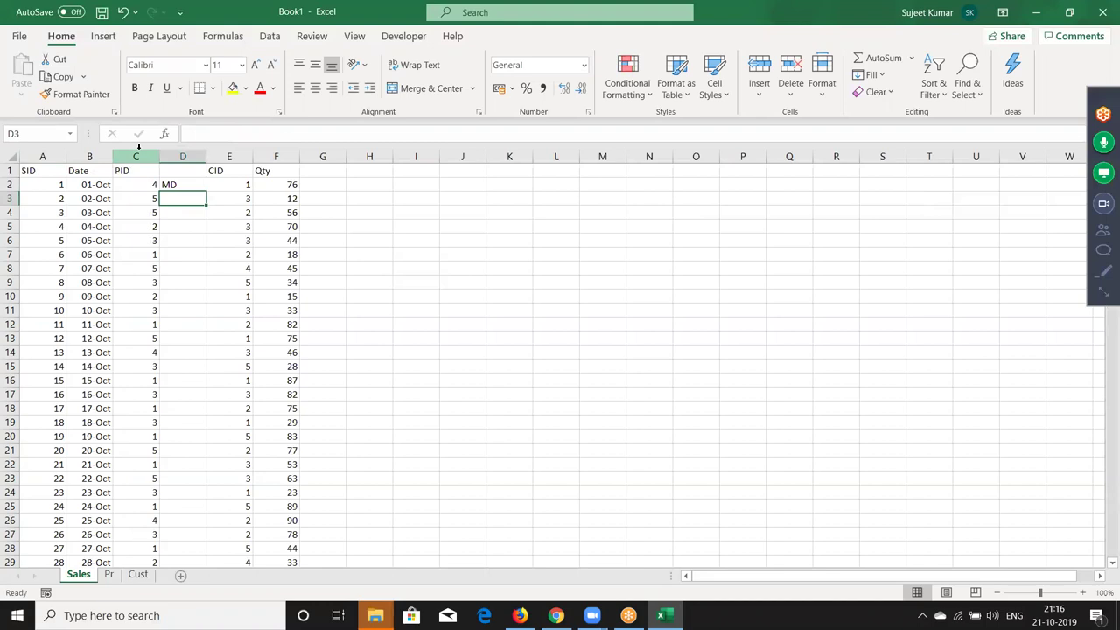
key("ctrl+shift+Down")
key("ctrl+z")
key("ctrl+z")
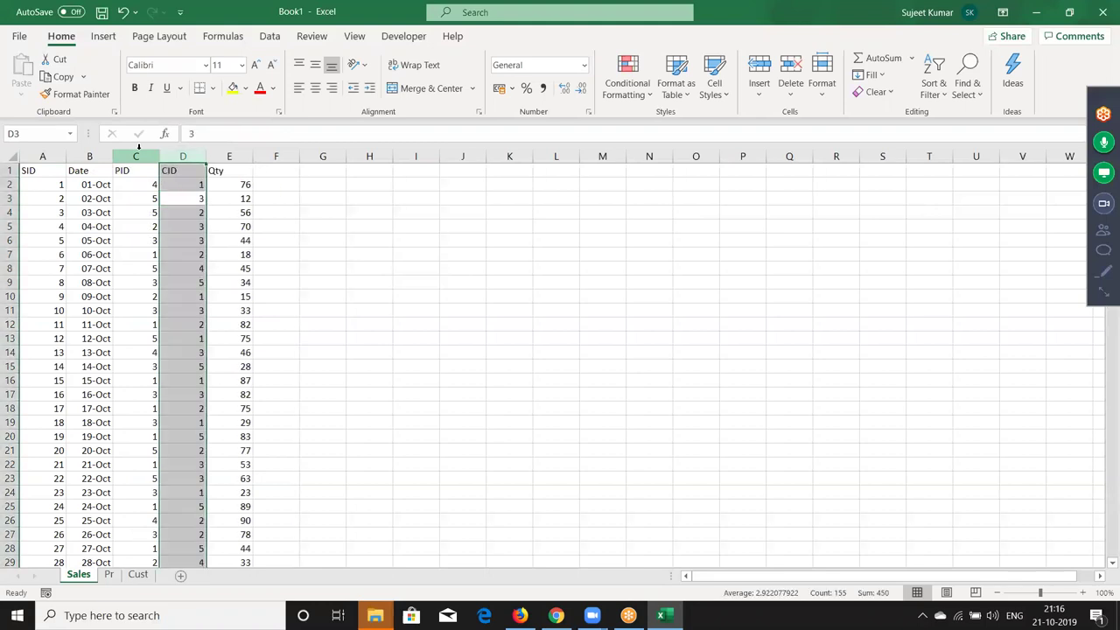
key("Home")
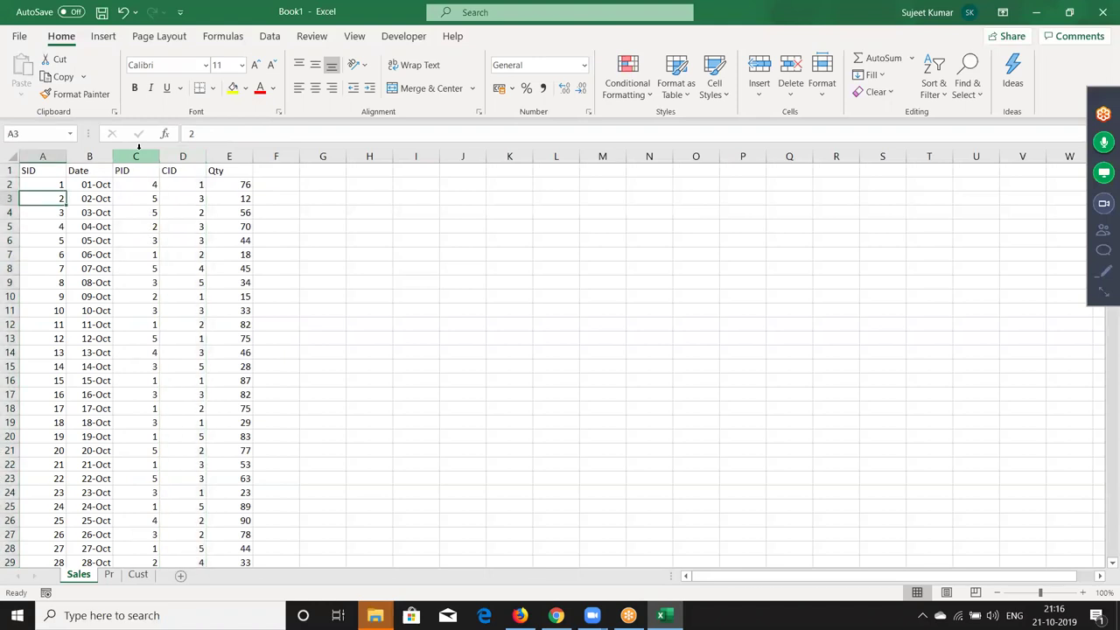
key("ctrl+Home")
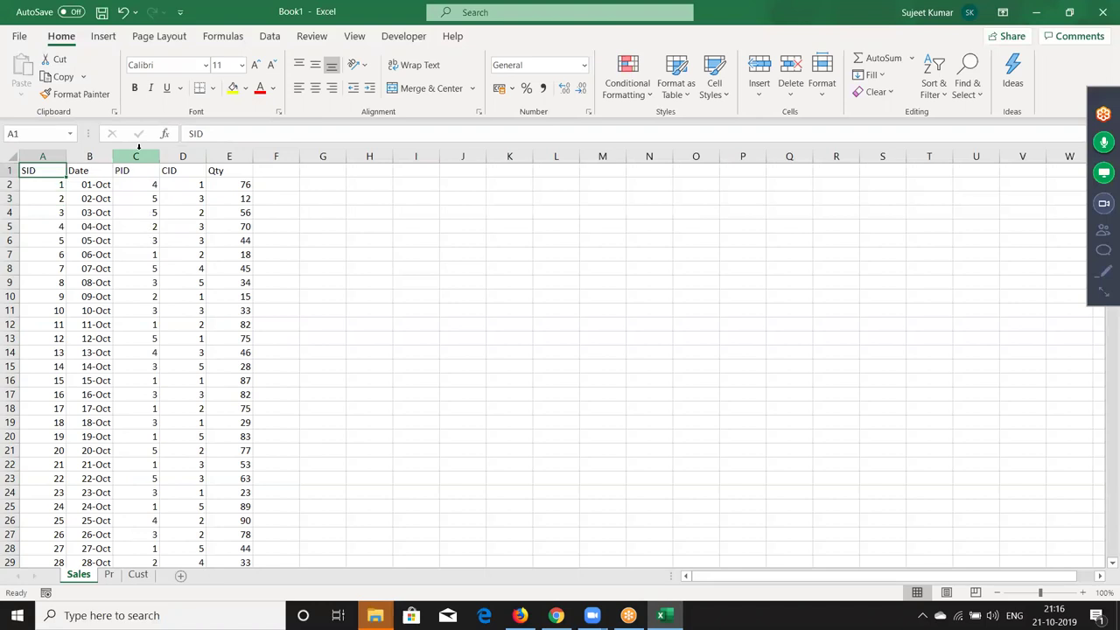
Create a PivotTable on a new sheet from Sales A1:E155, added to the Data Model
key("ctrl+shift+Right")
key("ctrl+shift+Down")
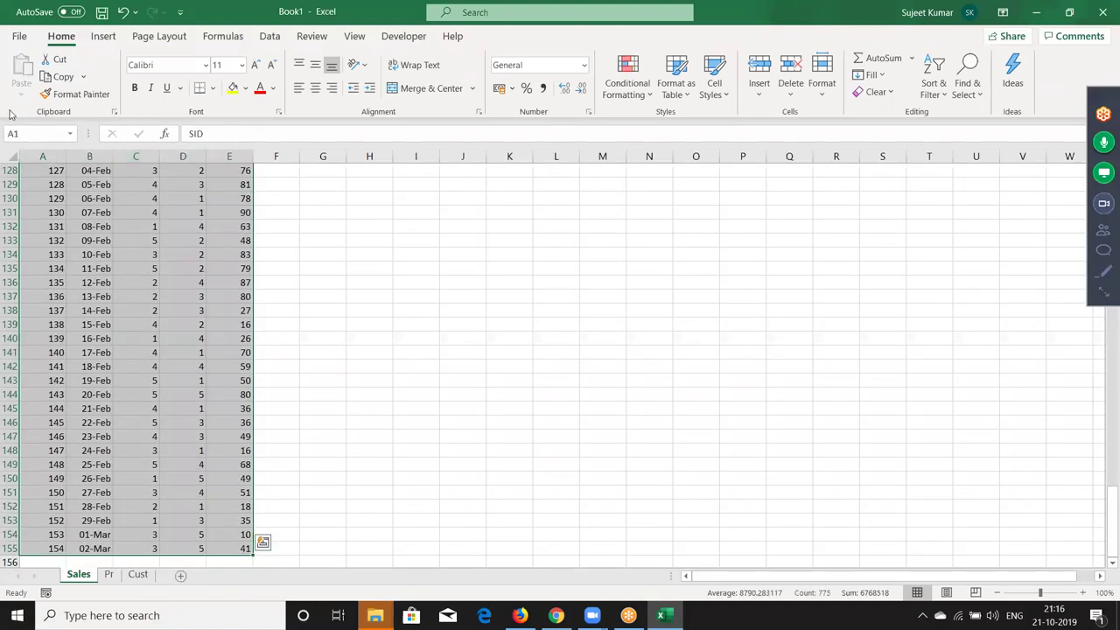
left_click(102, 43)
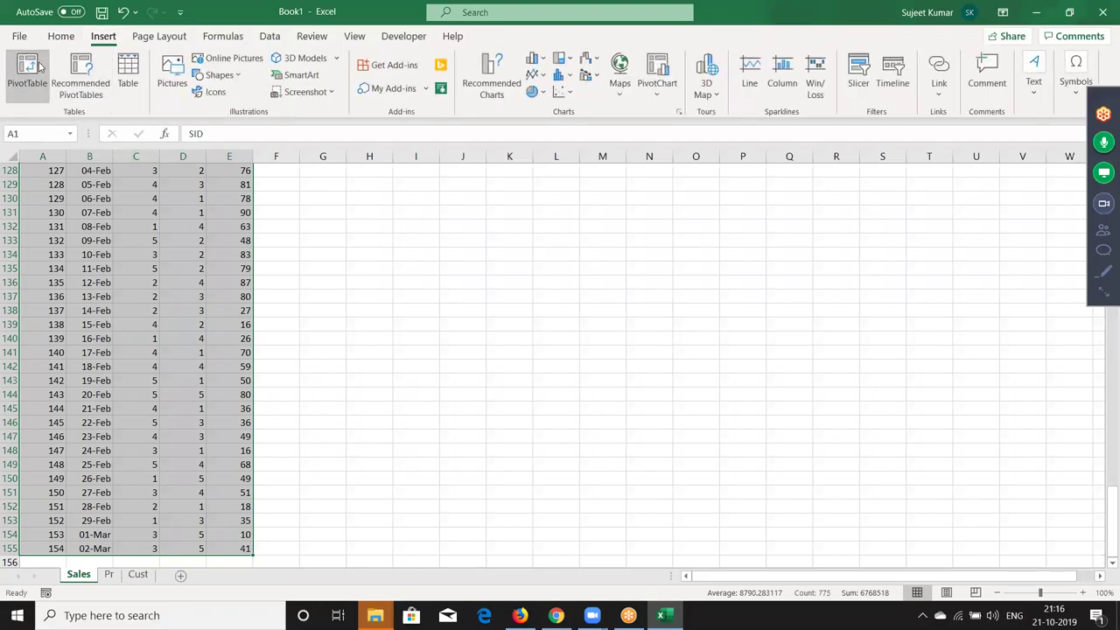
left_click(27, 70)
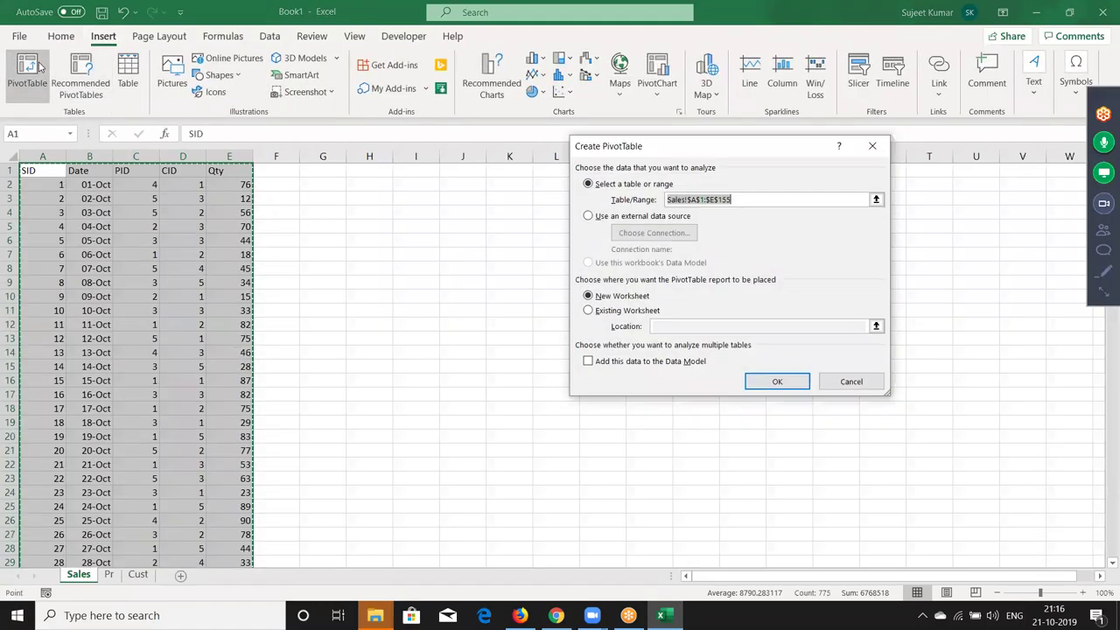
left_click(607, 362)
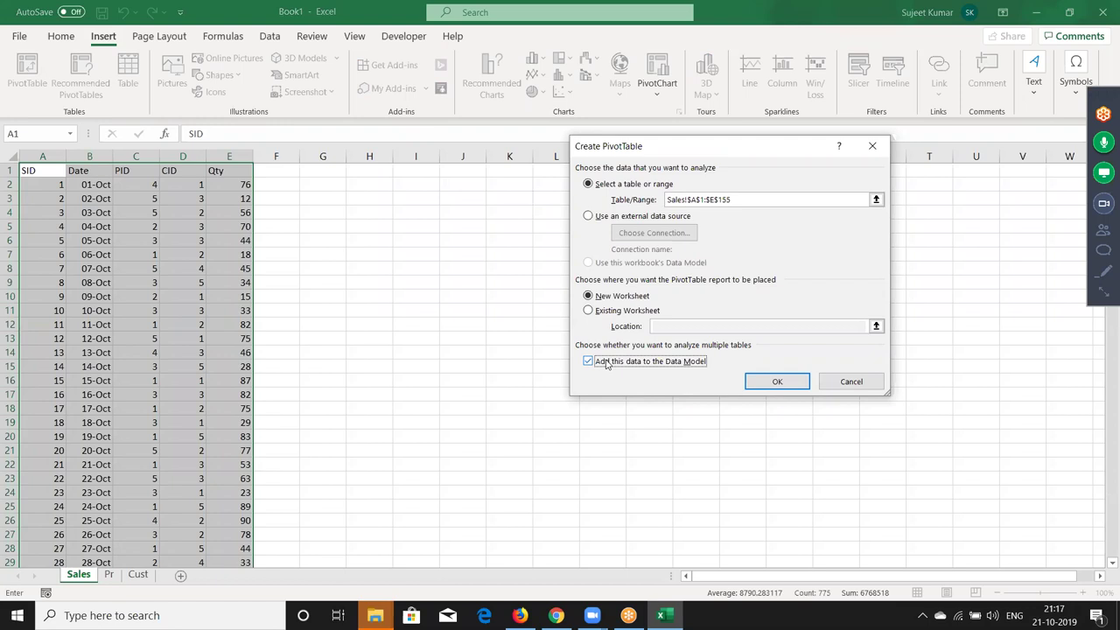
left_click(770, 382)
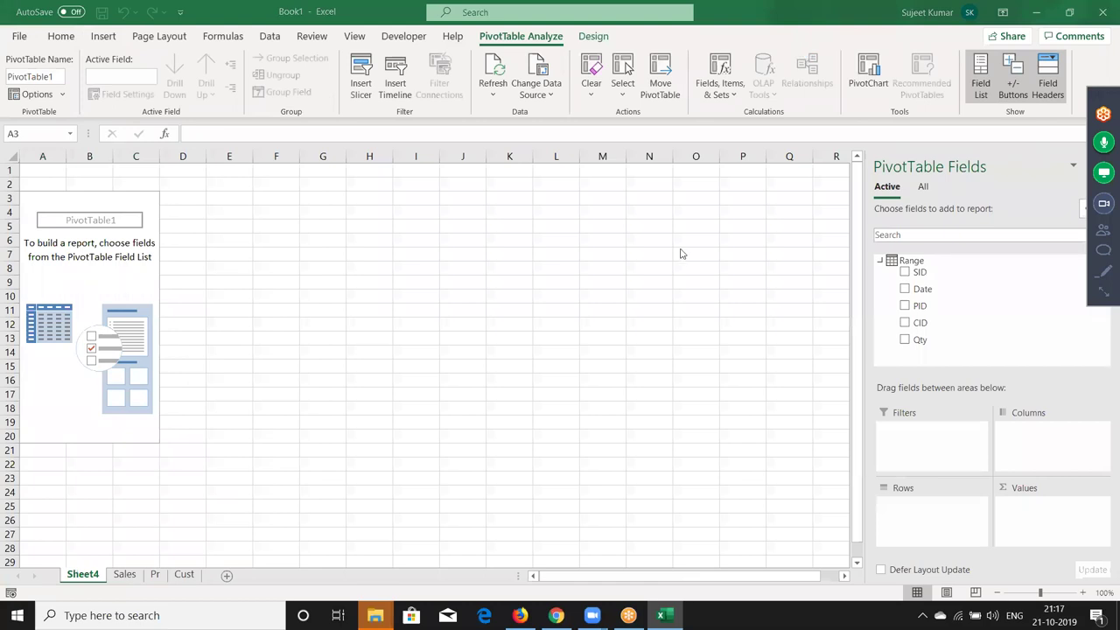
Select the whole product table A1:C6 on the Pr sheet
left_click(156, 575)
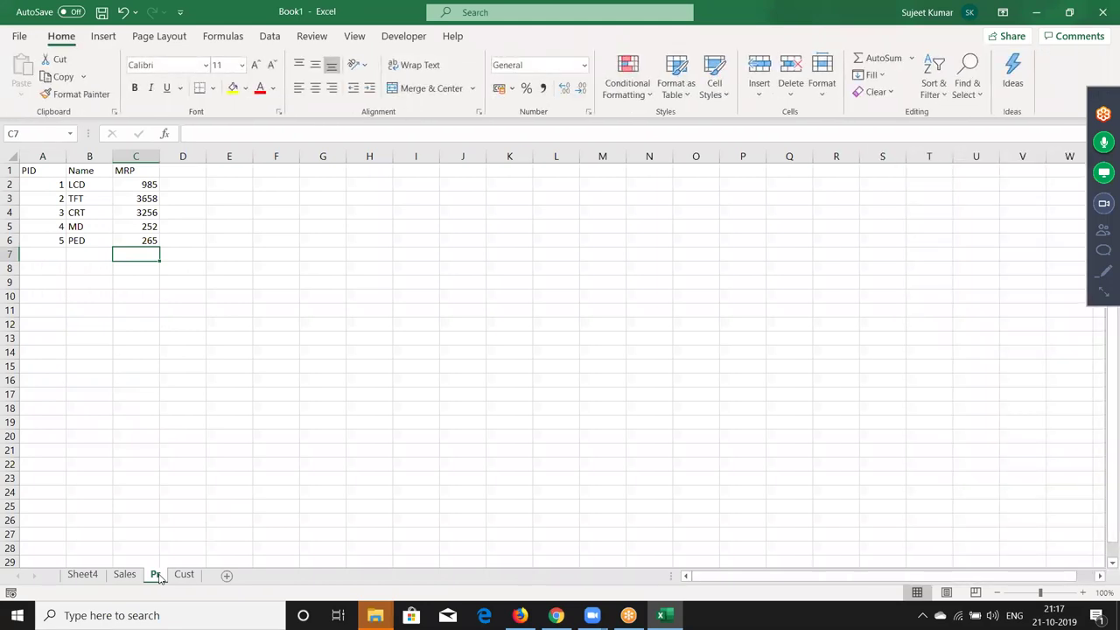
key("ctrl+Up")
key("ctrl+Left")
key("ctrl+a")
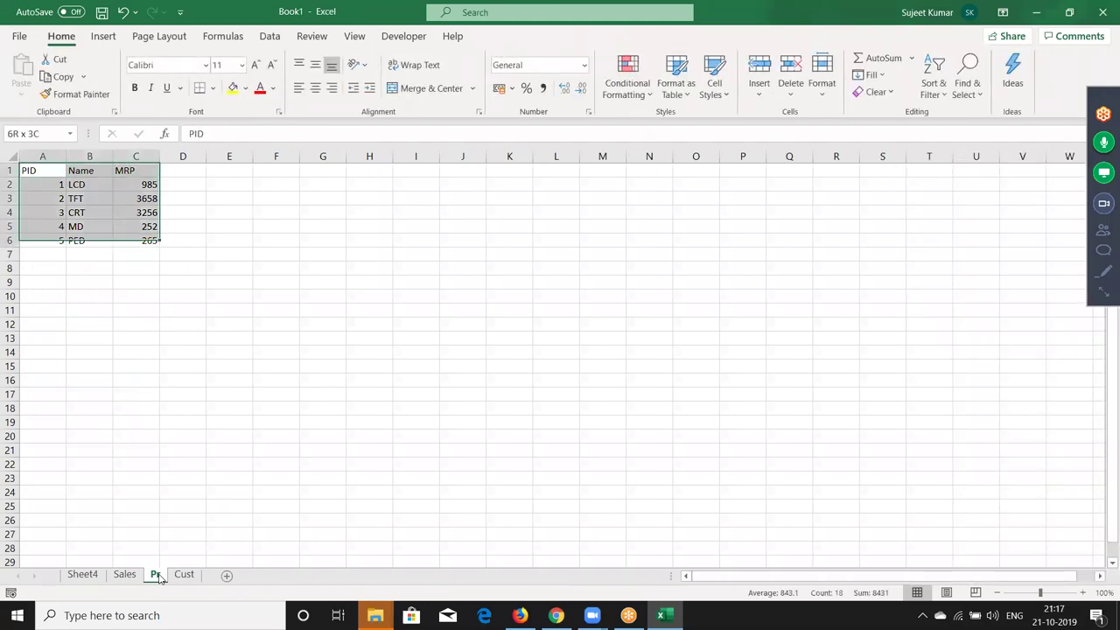
Insert a PivotTable from it on new Sheet5, adding the data to the Data Model
left_click(271, 38)
left_click(104, 36)
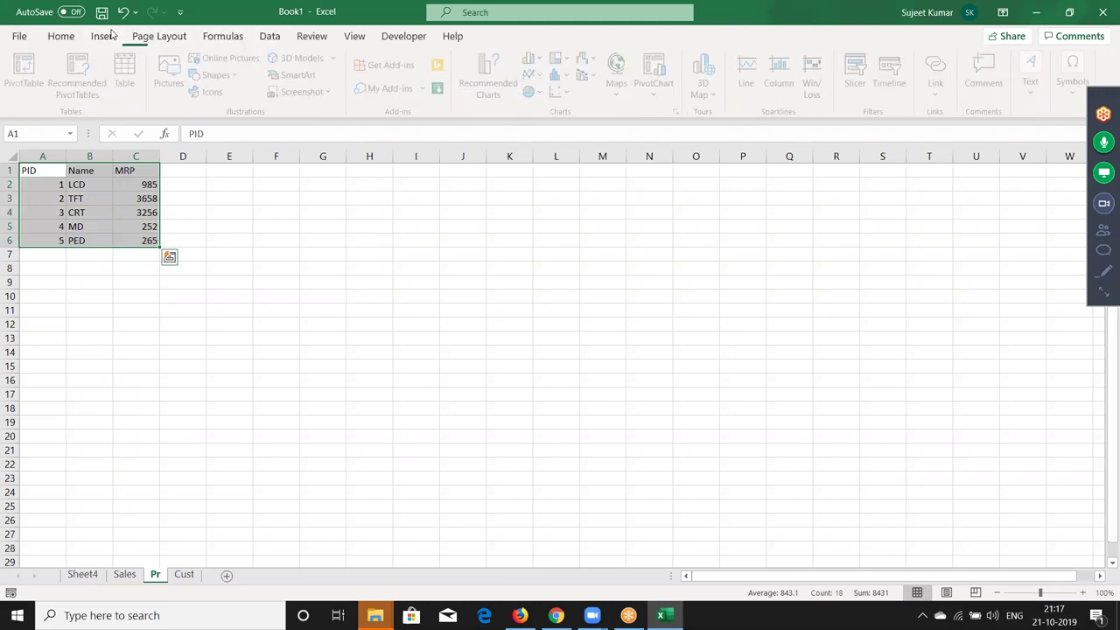
left_click(38, 85)
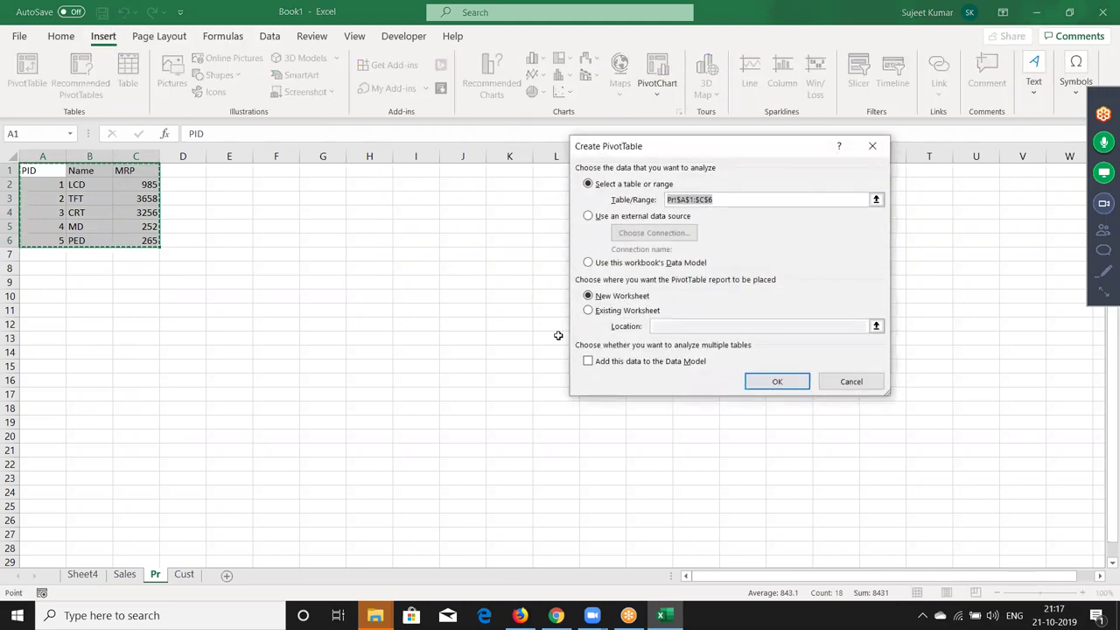
left_click(590, 364)
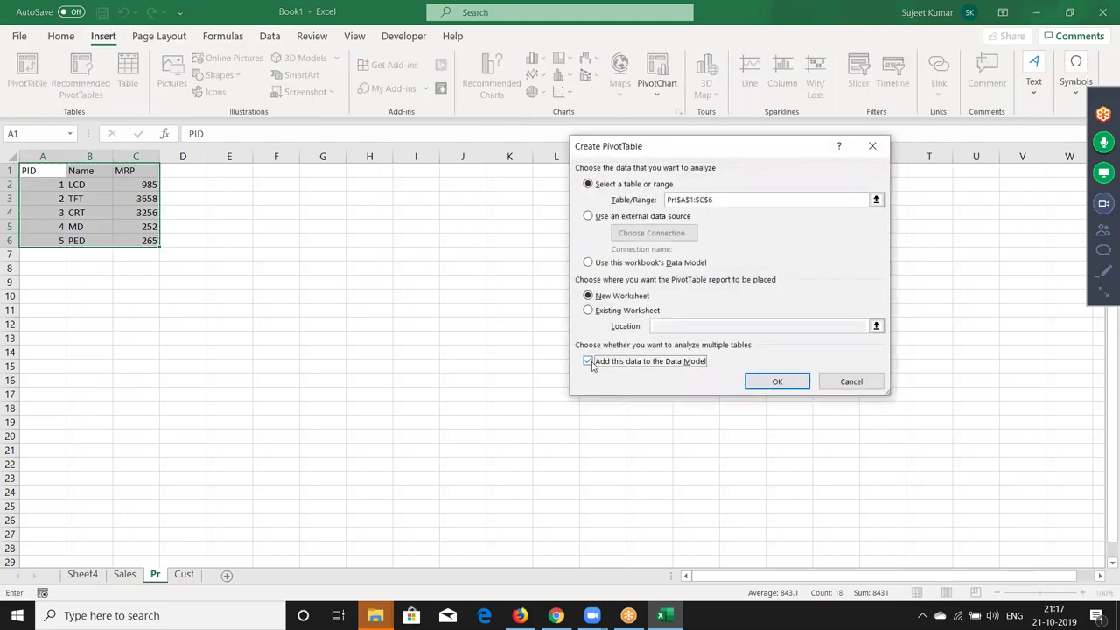
left_click(777, 383)
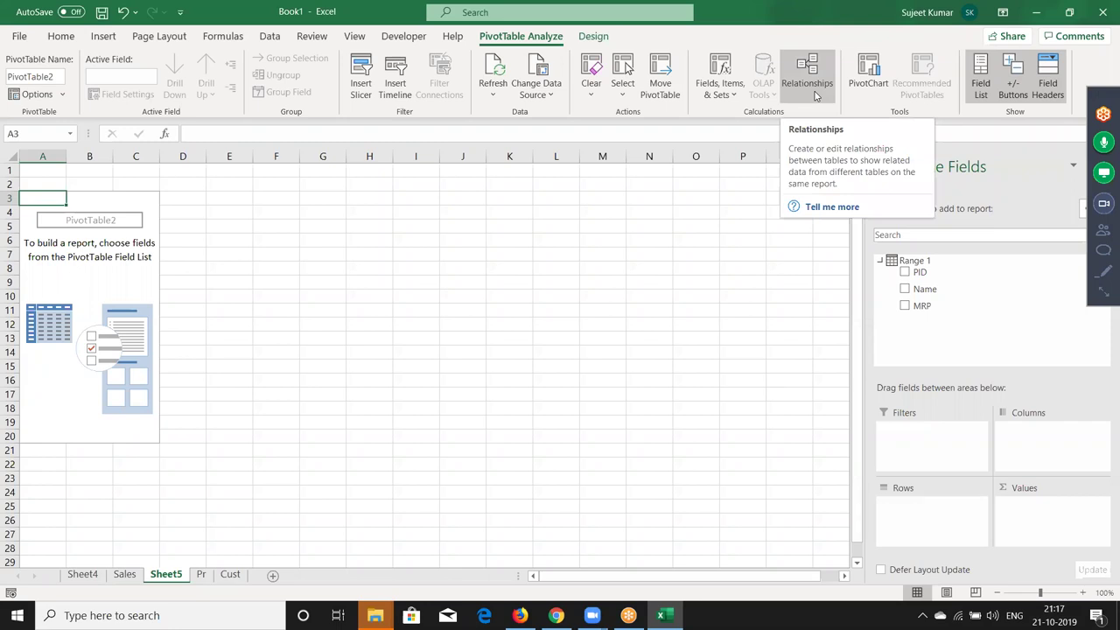
left_click(94, 578)
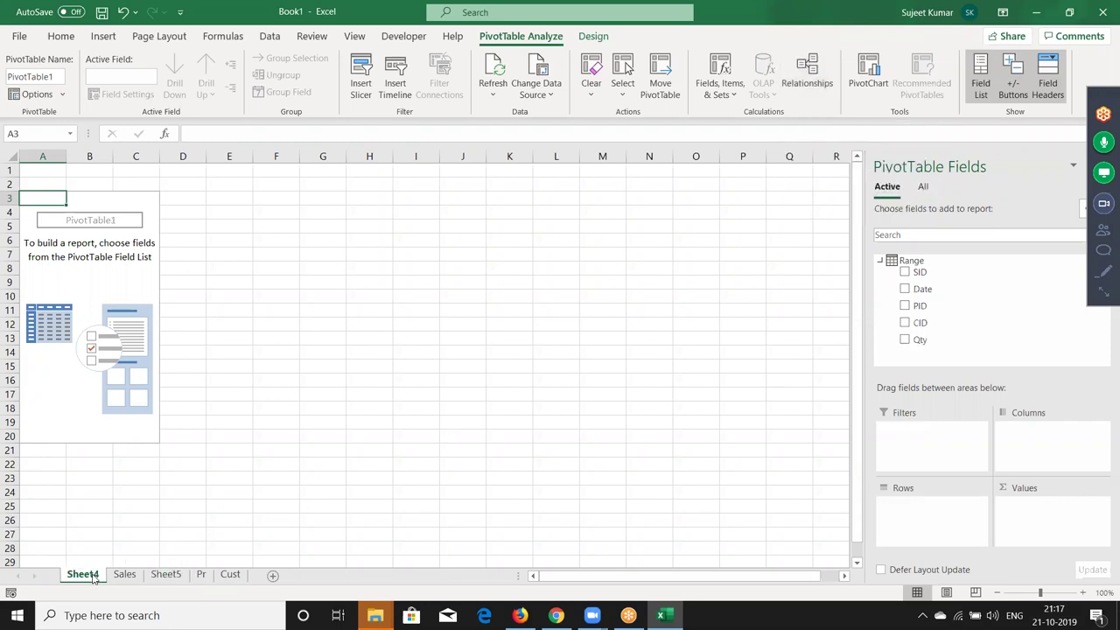
left_click(166, 575)
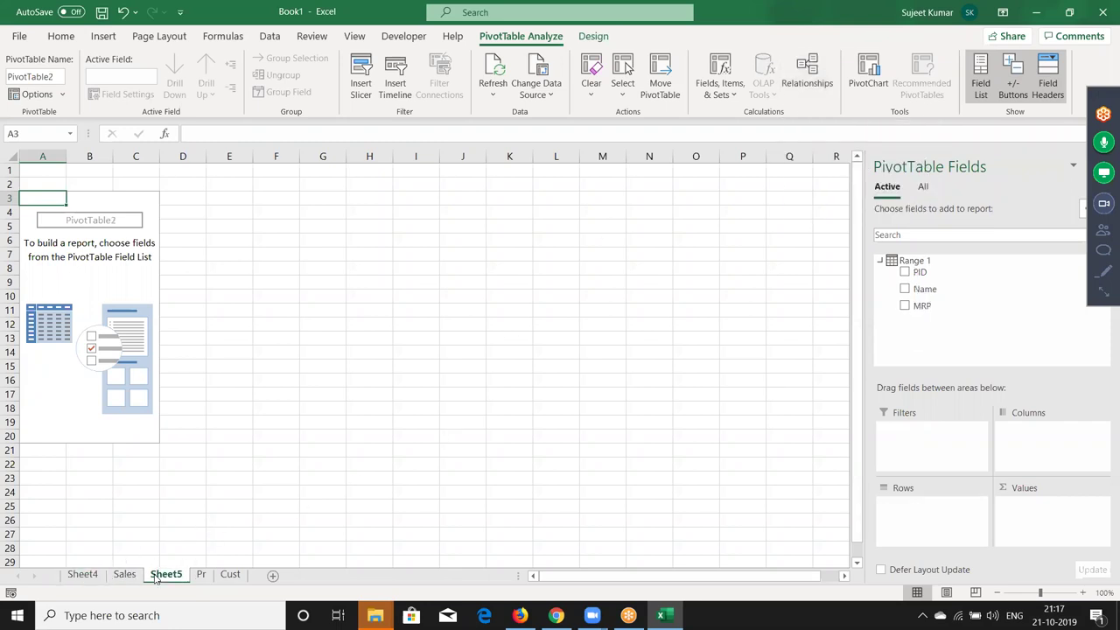
Create a relationship linking table Range's PID column to lookup table Range 1's PID
left_click(807, 79)
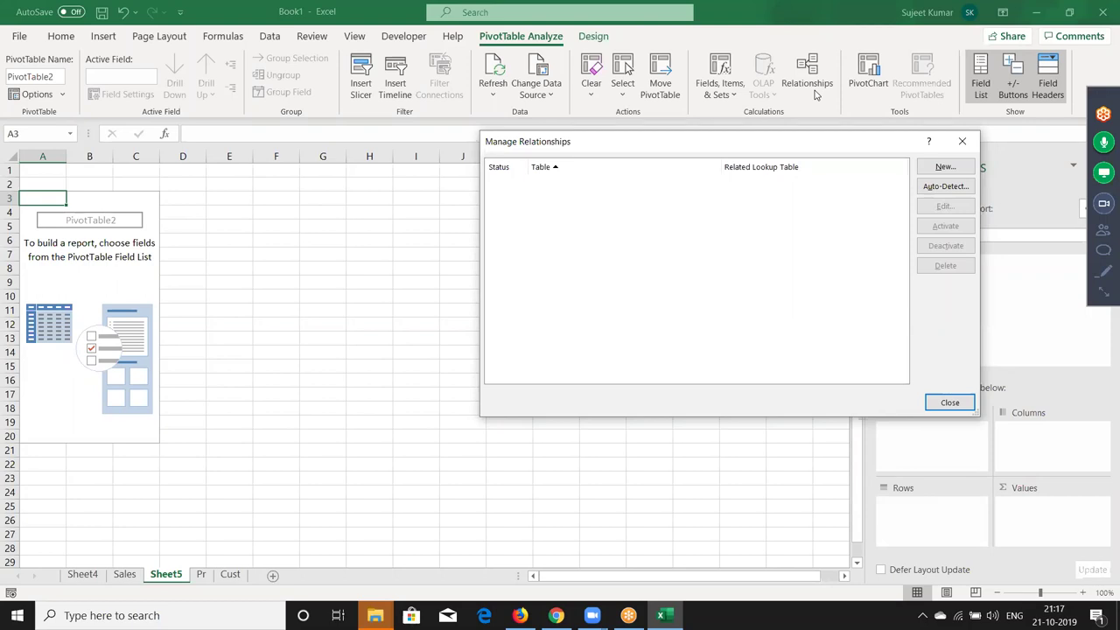
left_click(946, 167)
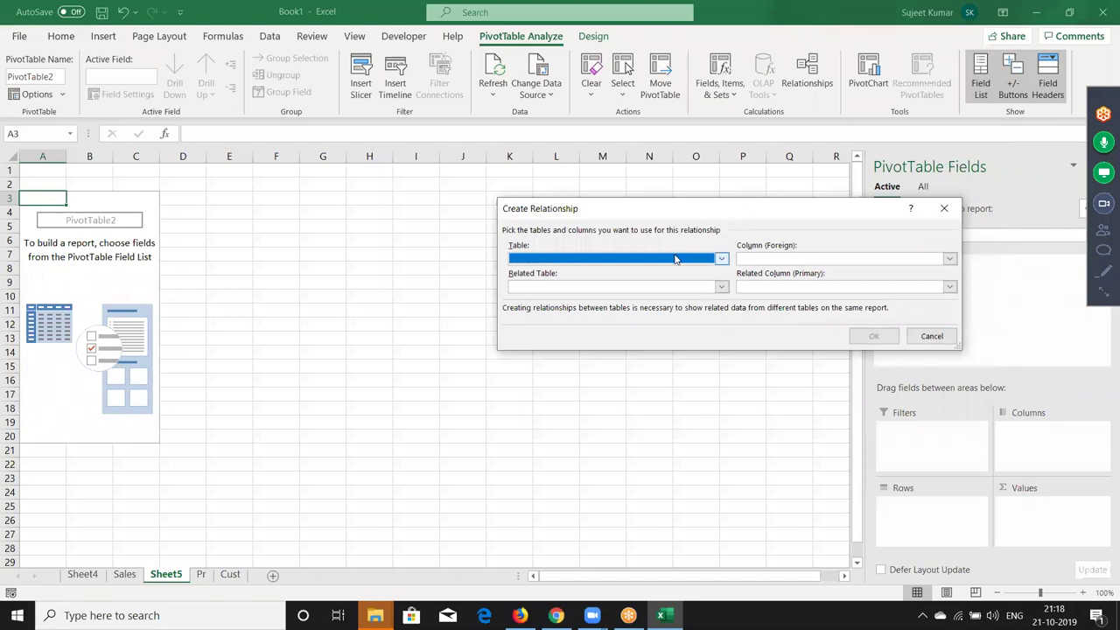
left_click(675, 259)
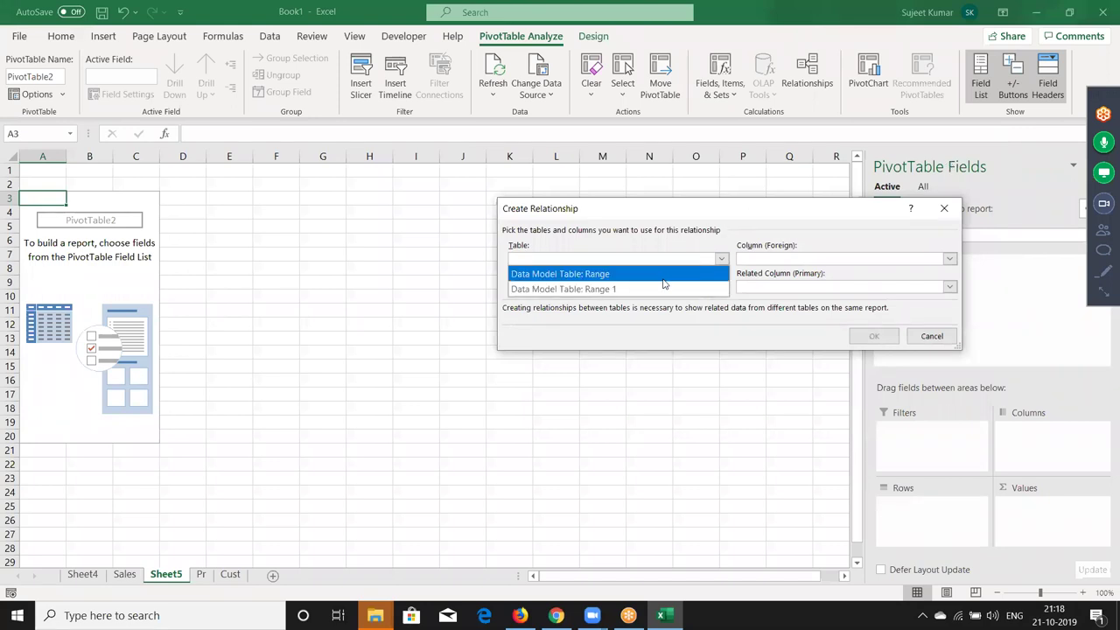
left_click(664, 280)
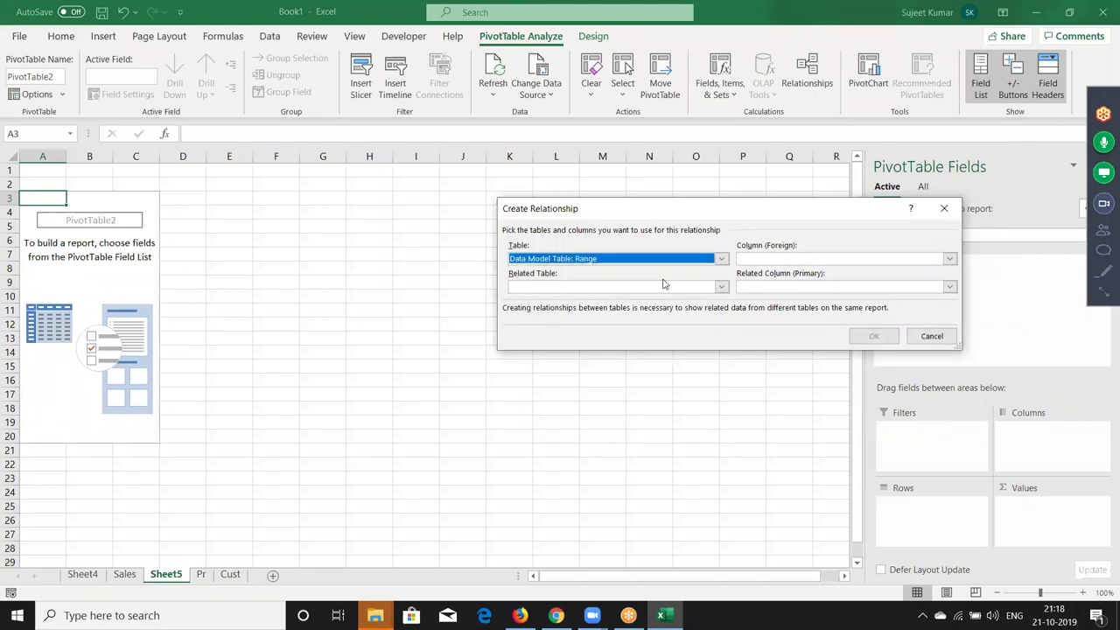
left_click(753, 261)
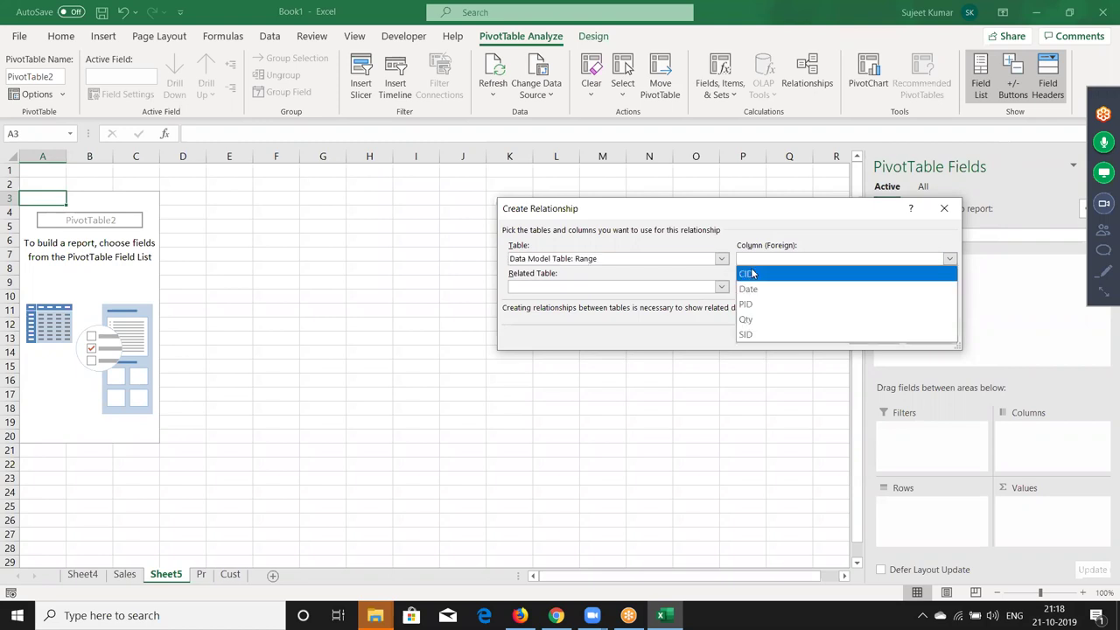
left_click(751, 274)
left_click(751, 260)
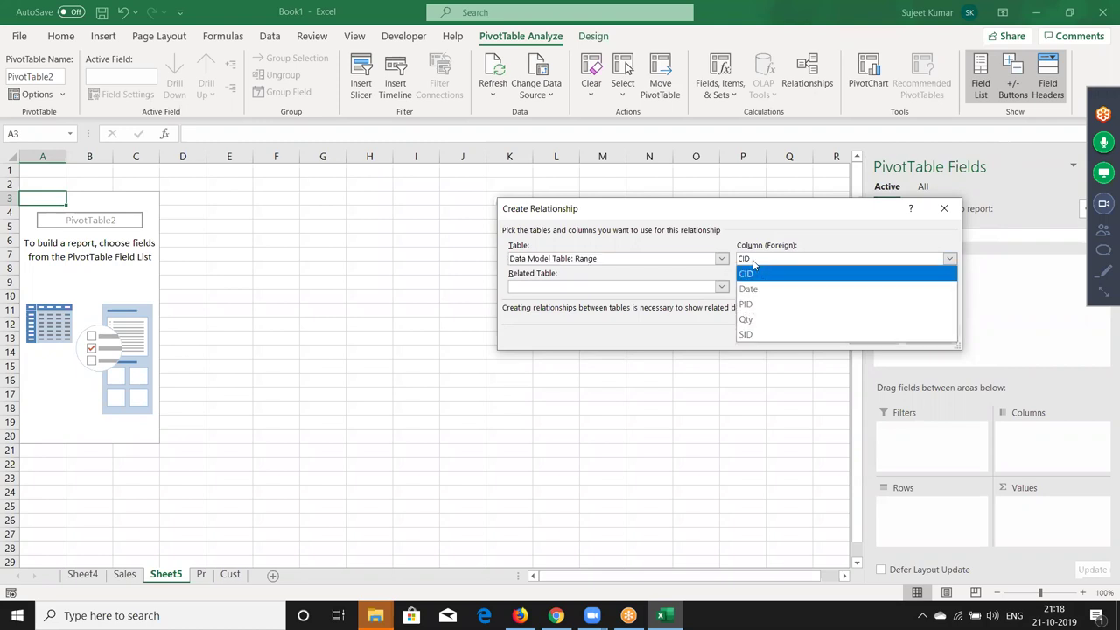
left_click(751, 305)
left_click(719, 287)
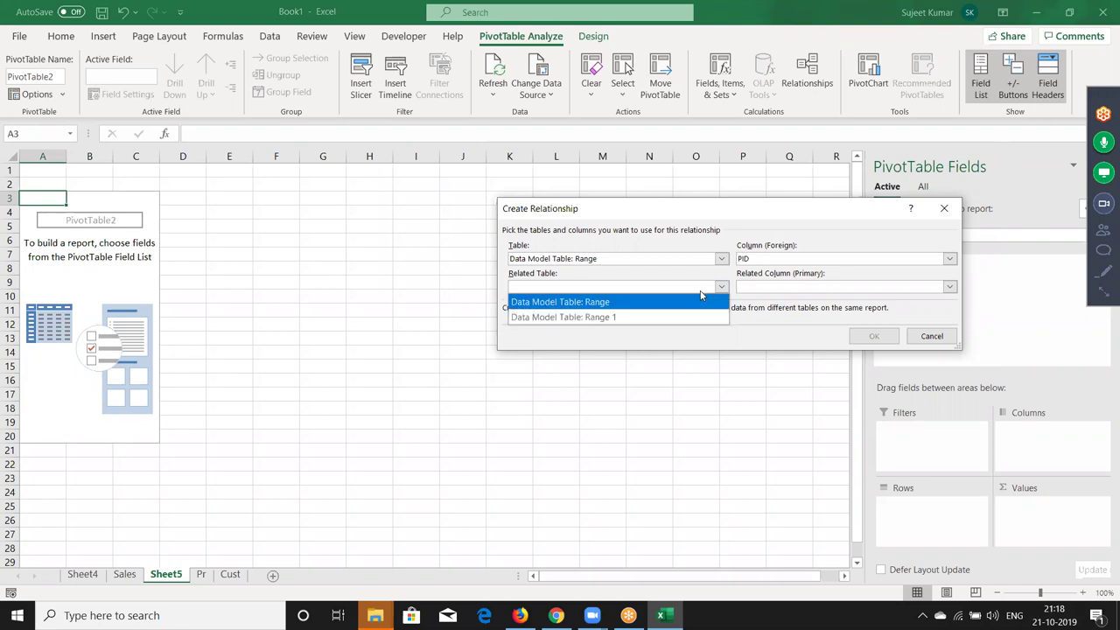
left_click(696, 316)
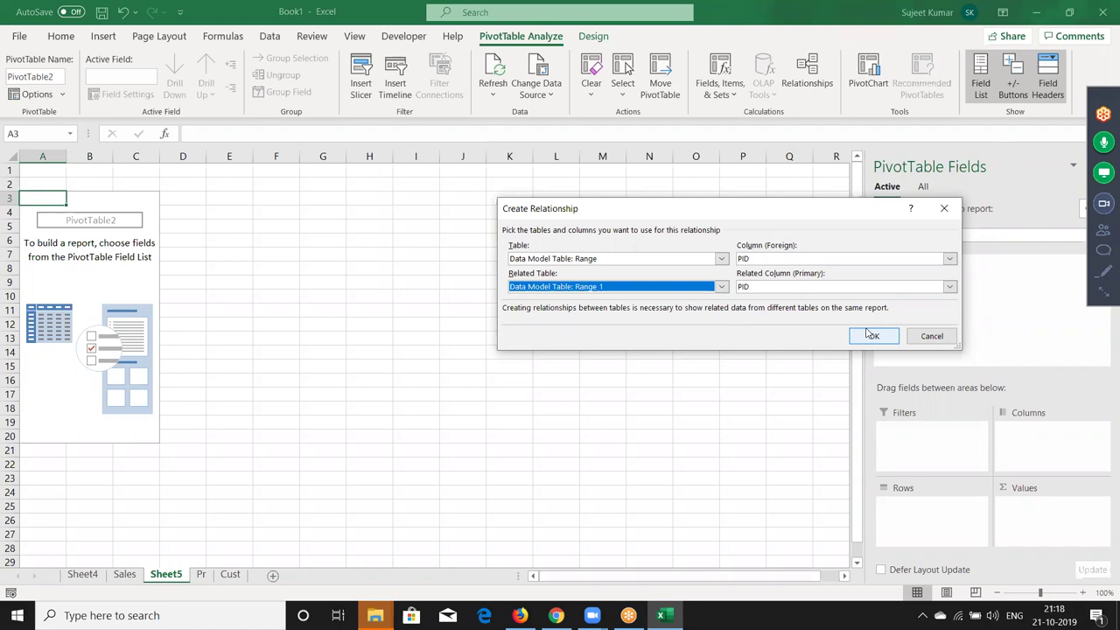
left_click(869, 335)
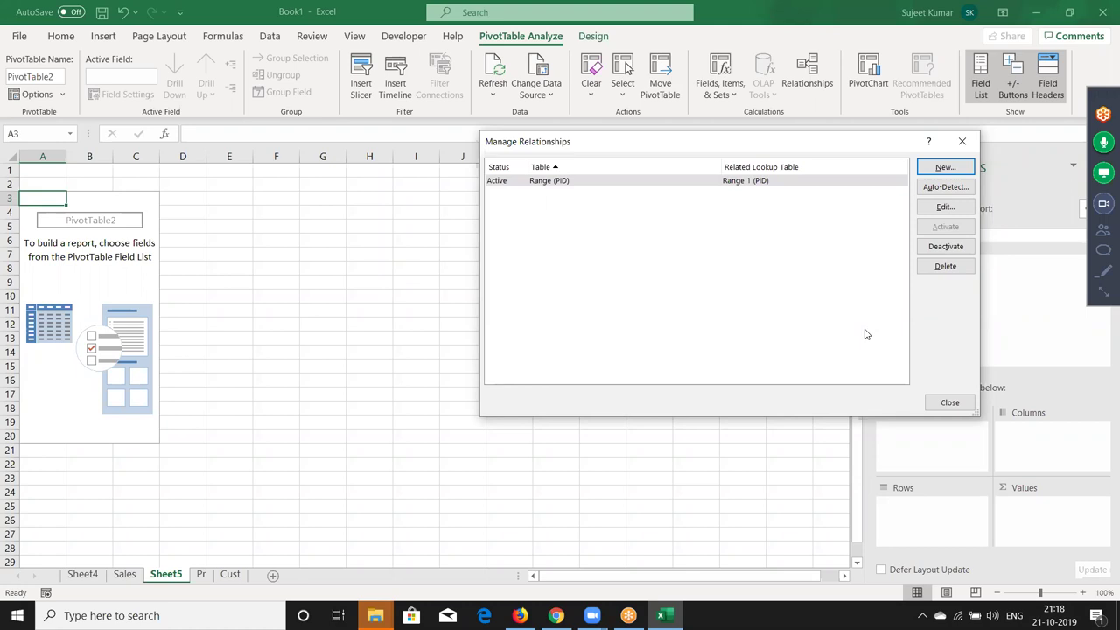
left_click(950, 403)
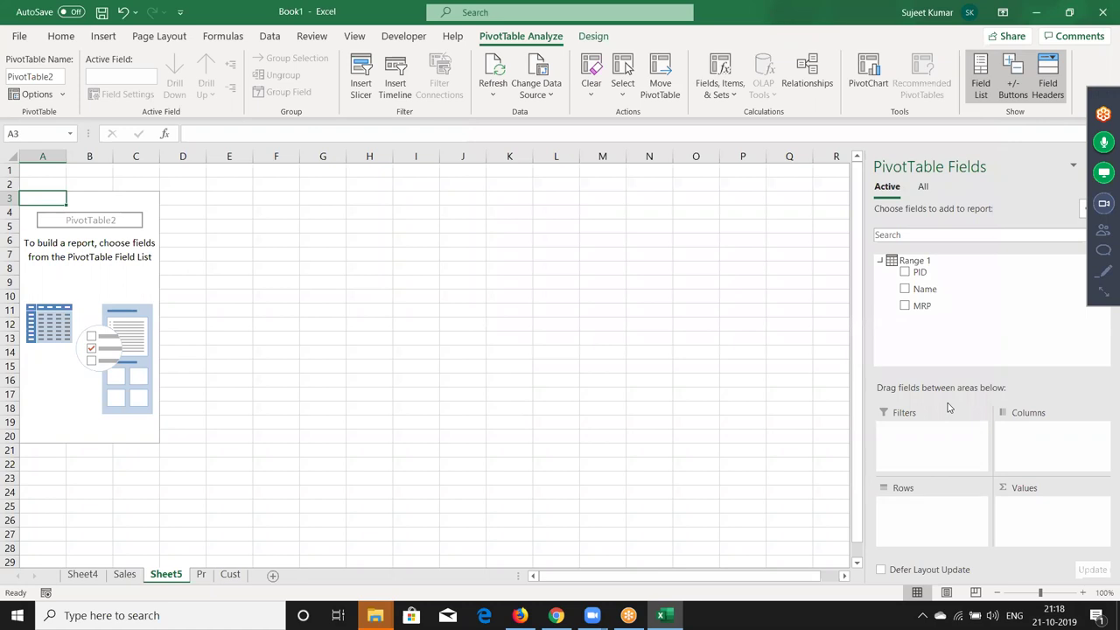
Show all tables, put Range's Qty in Values and Range 1's Name in Rows
left_click(925, 189)
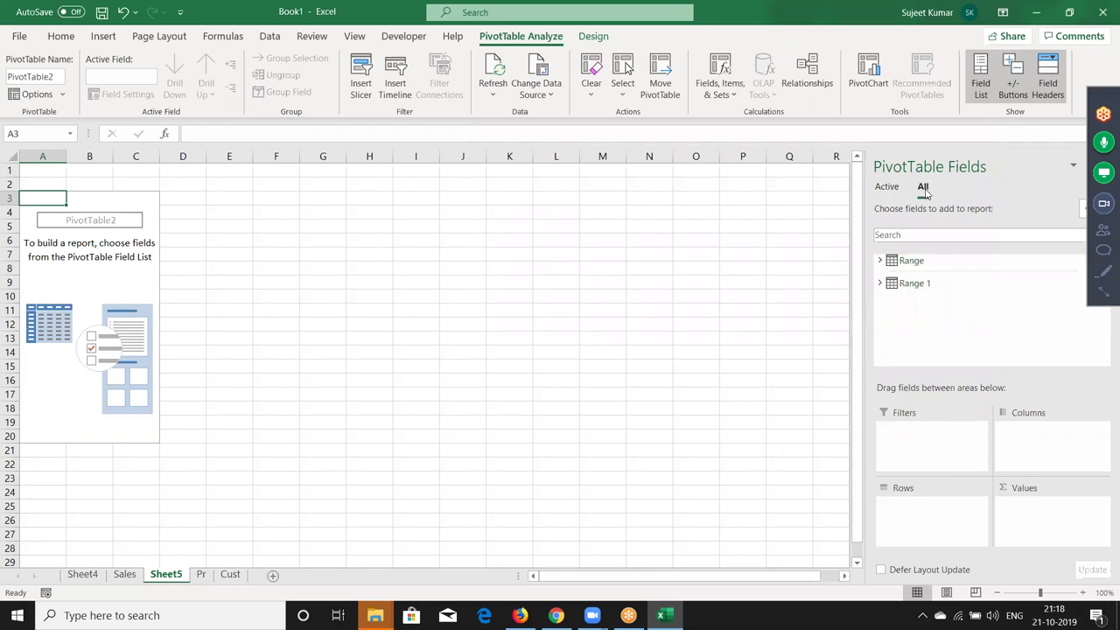
left_click(881, 262)
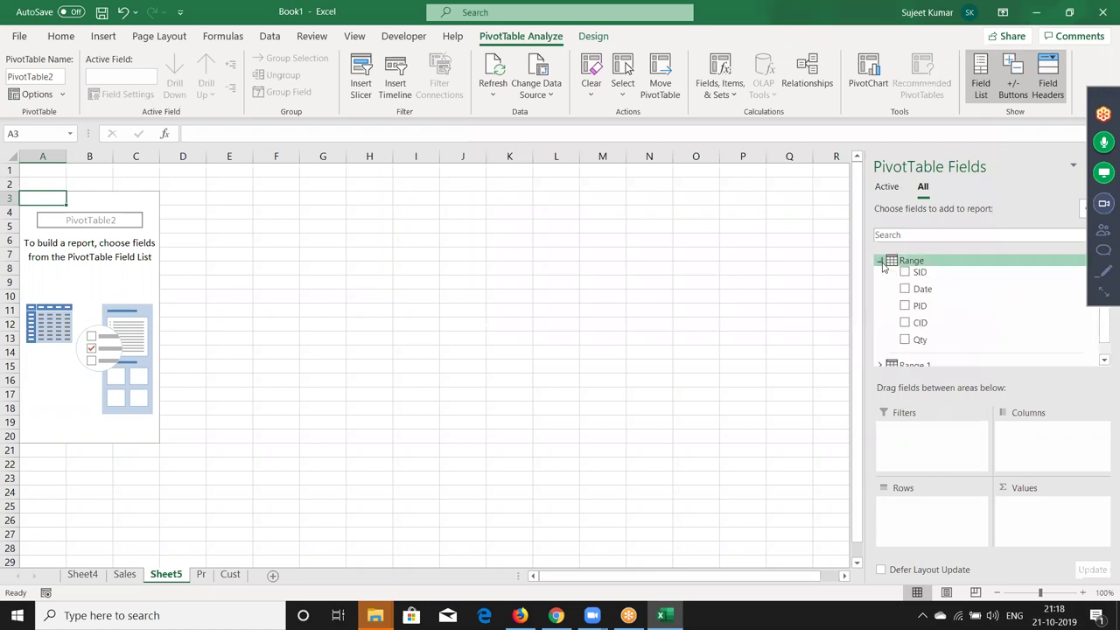
left_click_drag(919, 340, 1032, 508)
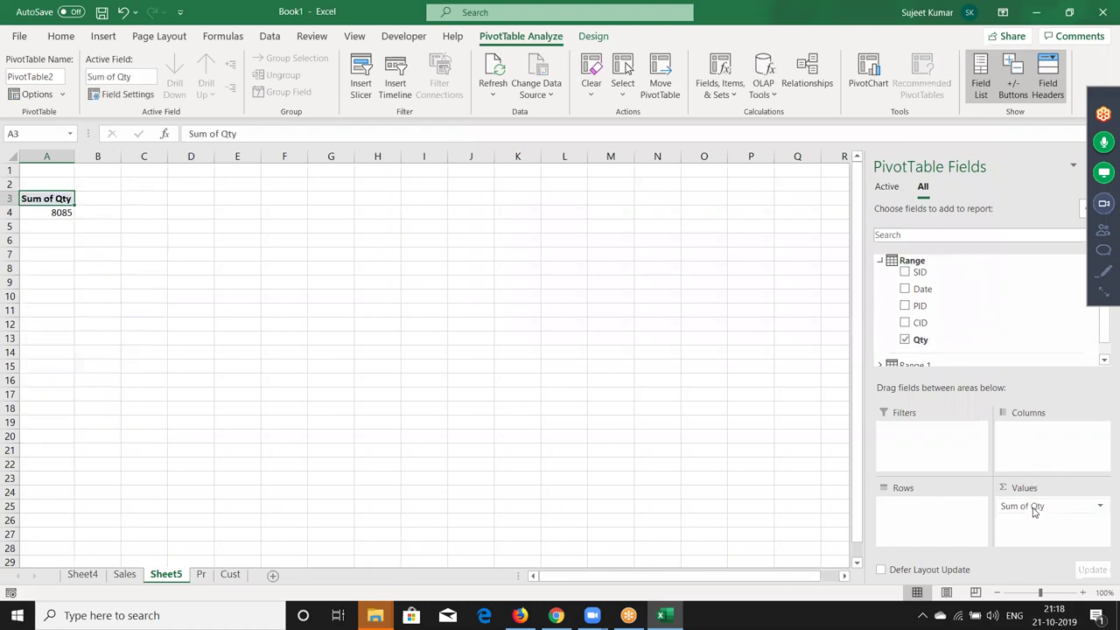
left_click(881, 262)
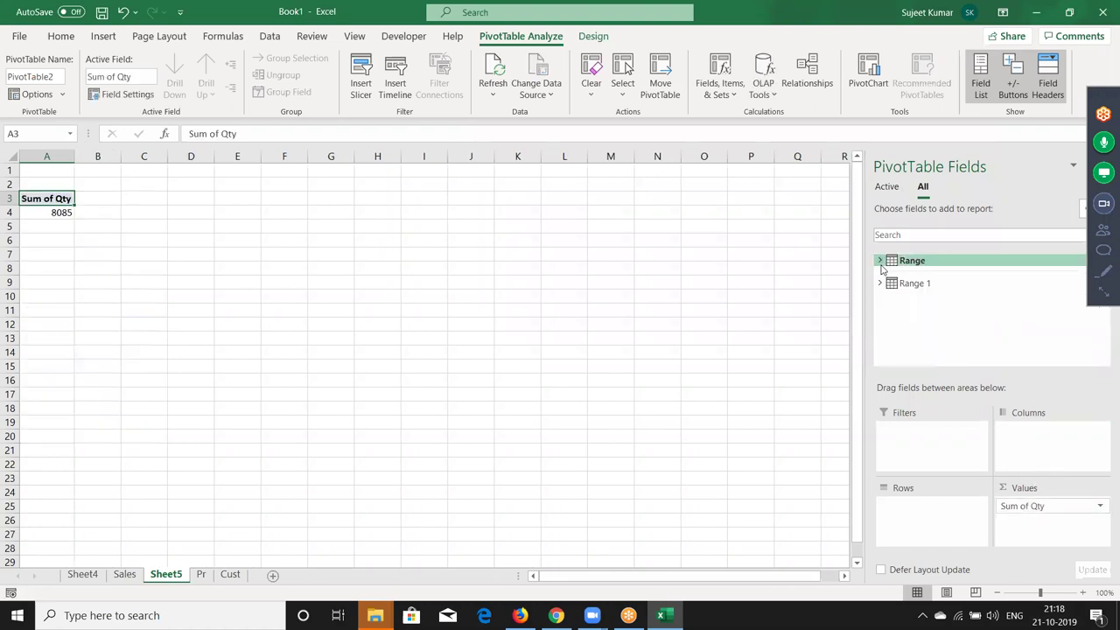
left_click(880, 283)
mouse_move(917, 313)
left_mouse_down()
mouse_move(1013, 438)
mouse_move(951, 500)
mouse_move(958, 520)
mouse_move(945, 513)
left_mouse_up()
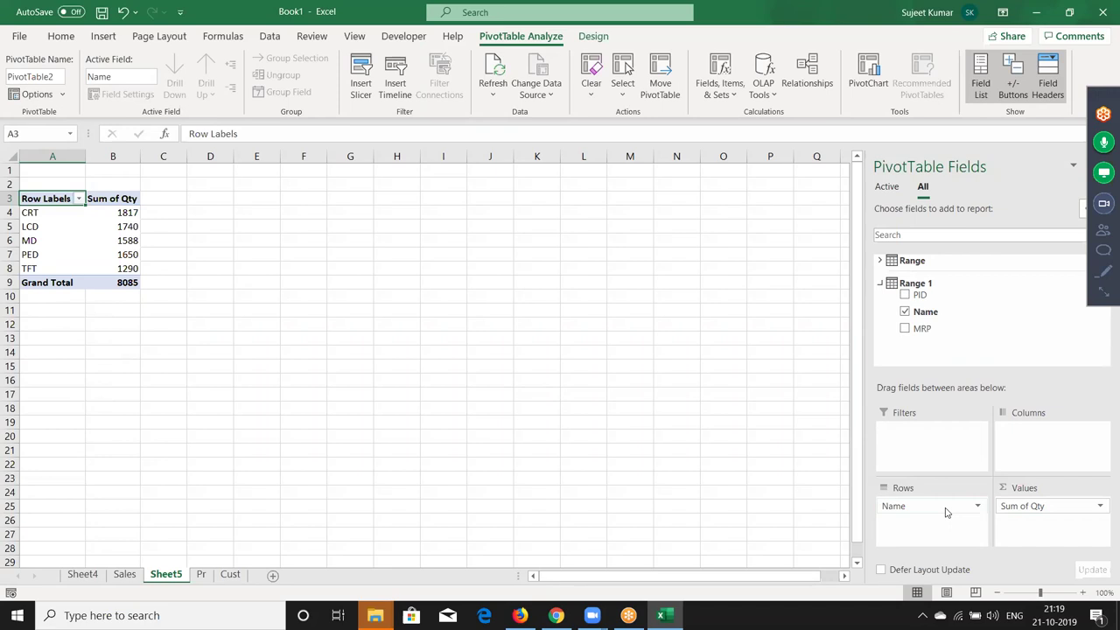
left_click(612, 367)
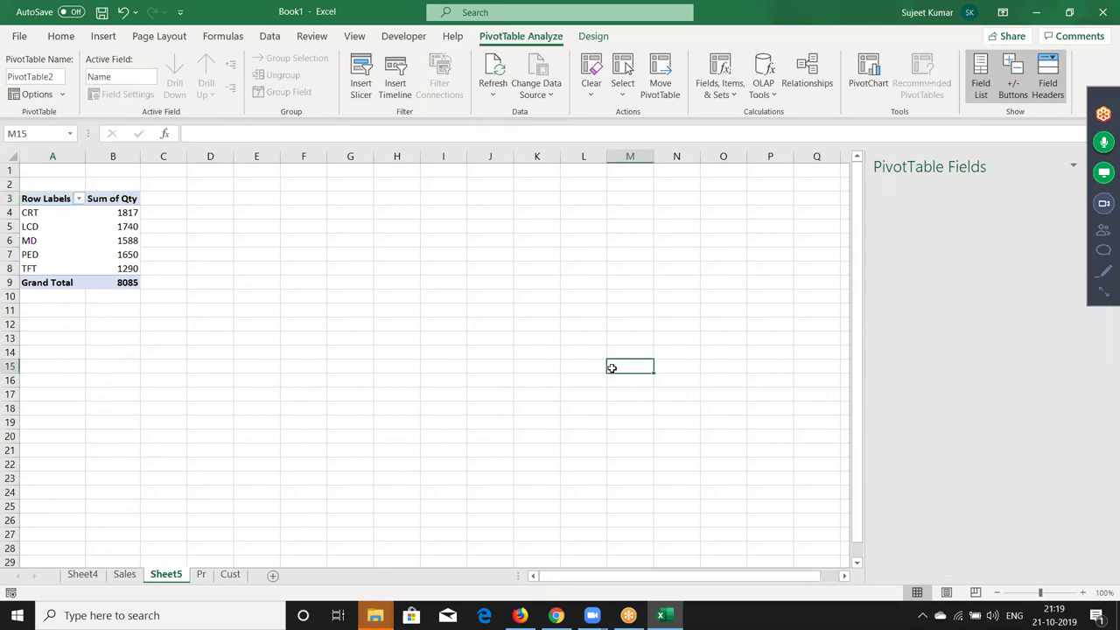
left_click(125, 574)
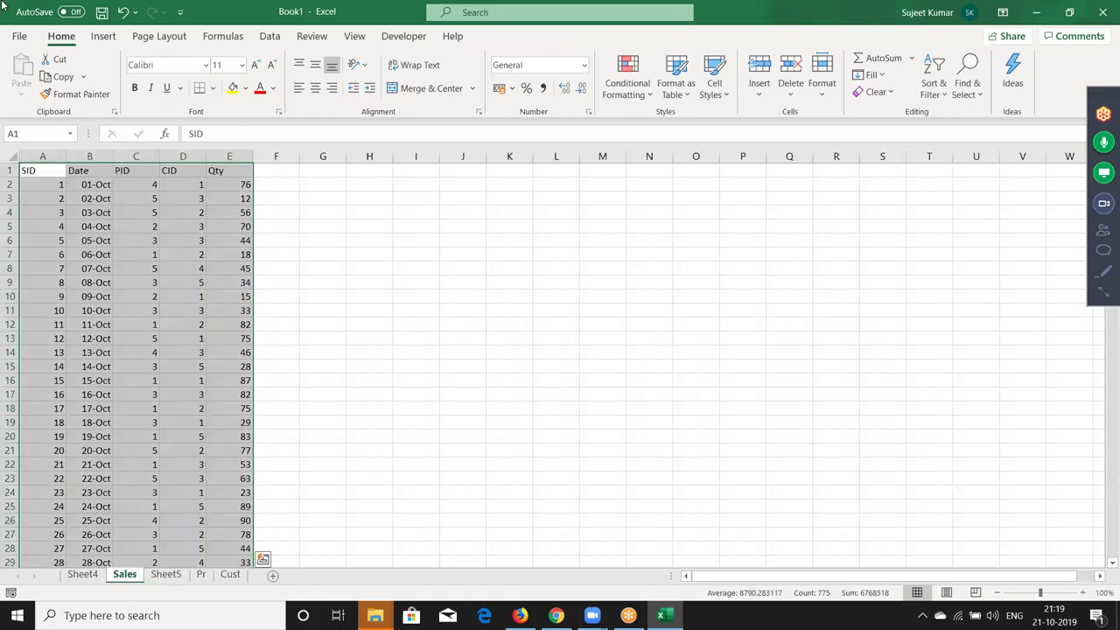
left_click(100, 36)
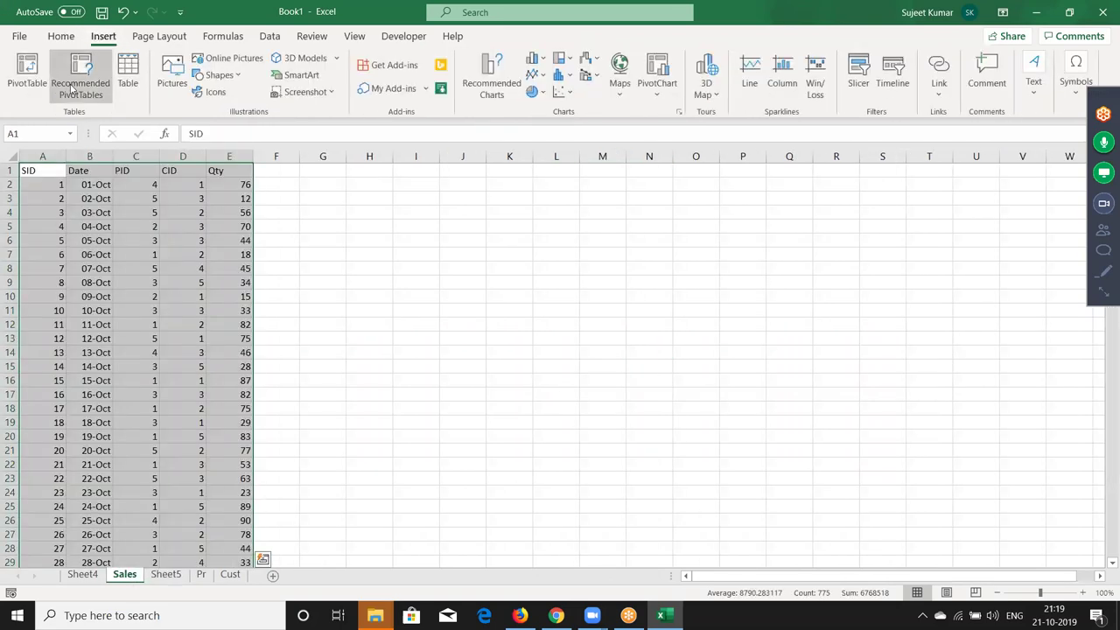
left_click(26, 75)
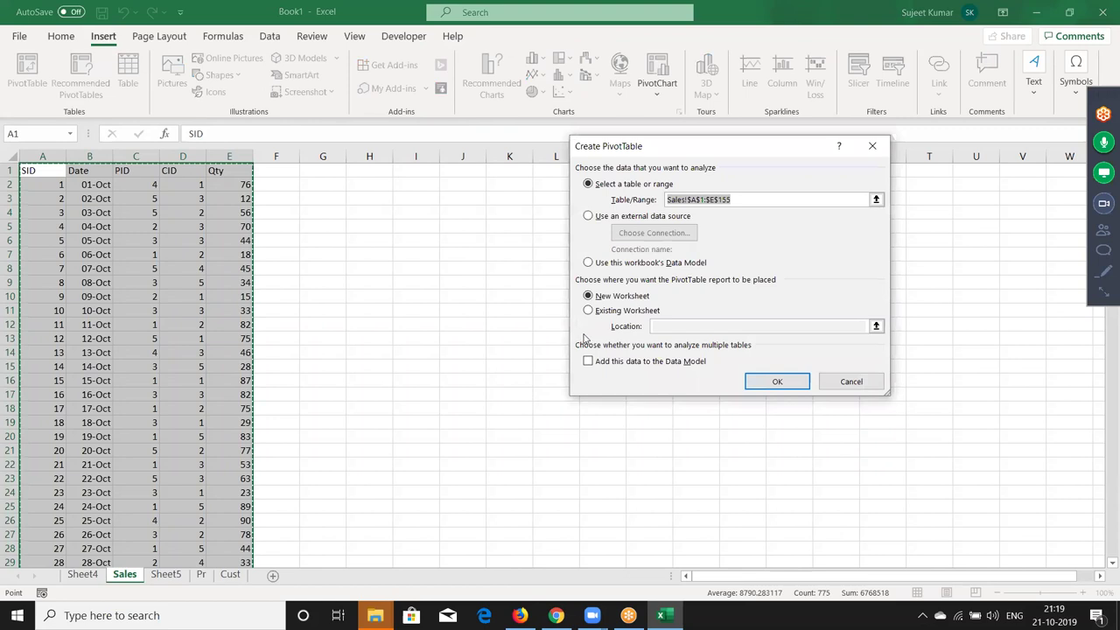
left_click(588, 362)
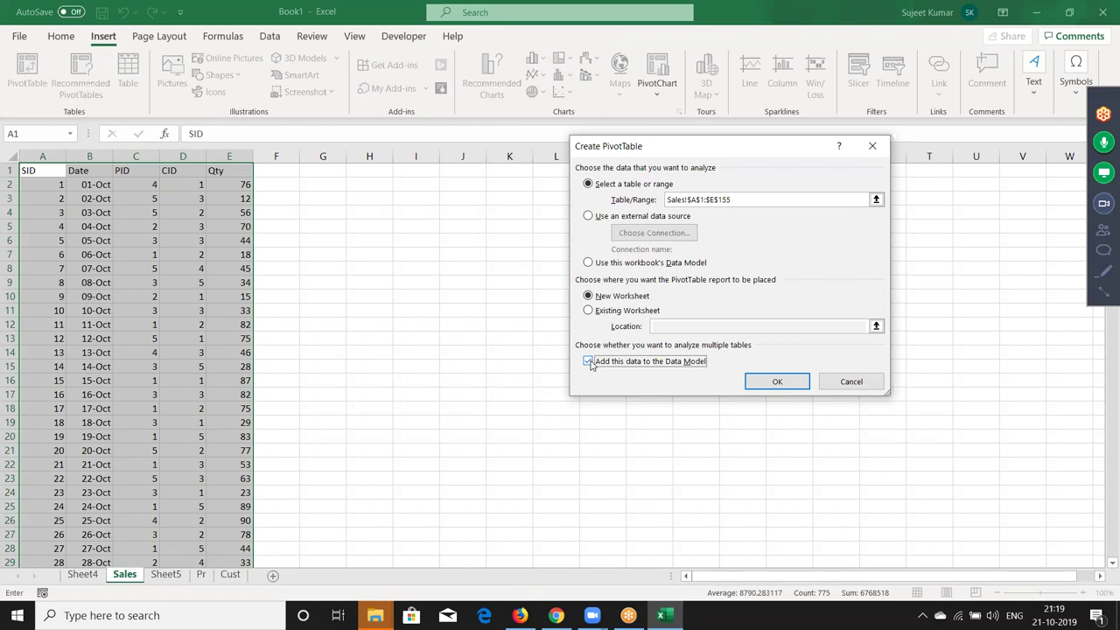
key("Escape")
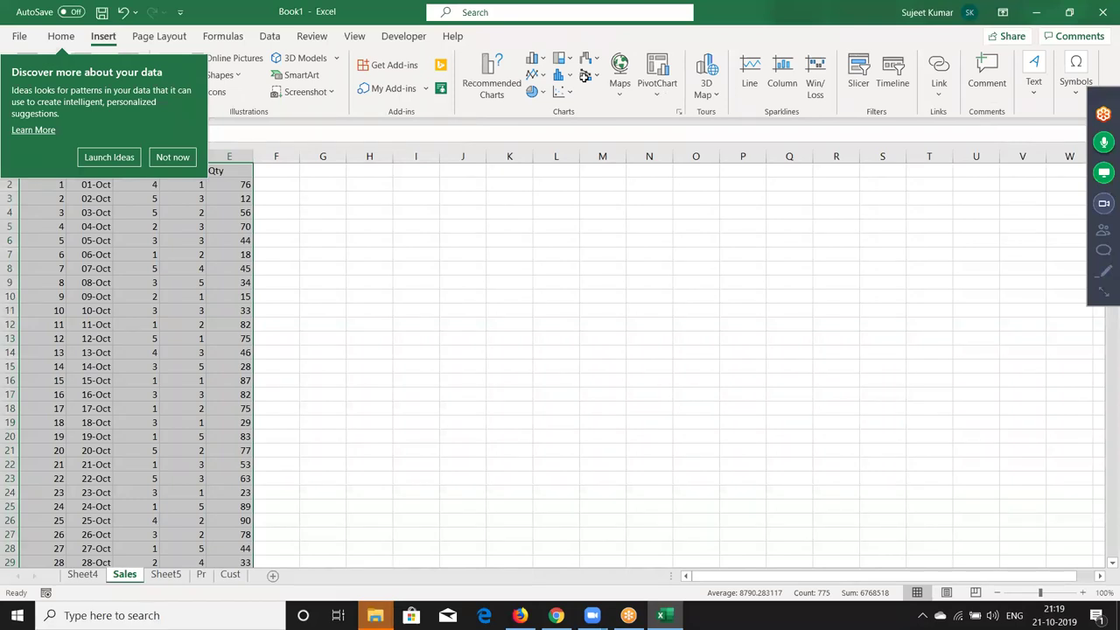
left_click(166, 574)
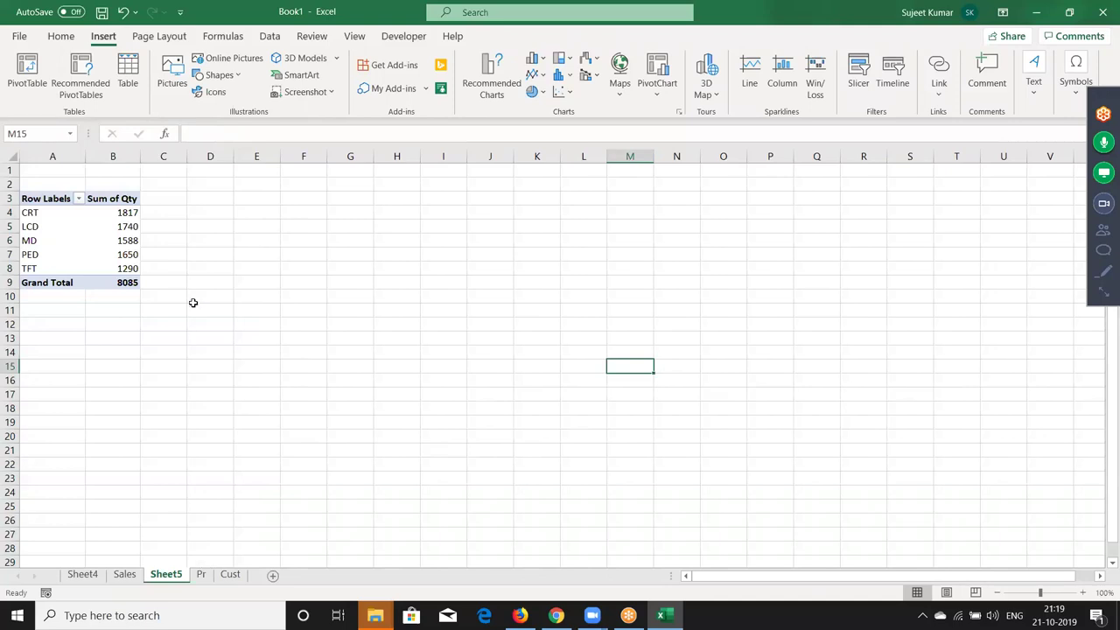
Select a cell in the Sum of Qty by Name pivot and switch to PivotTable Analyze
left_click(97, 240)
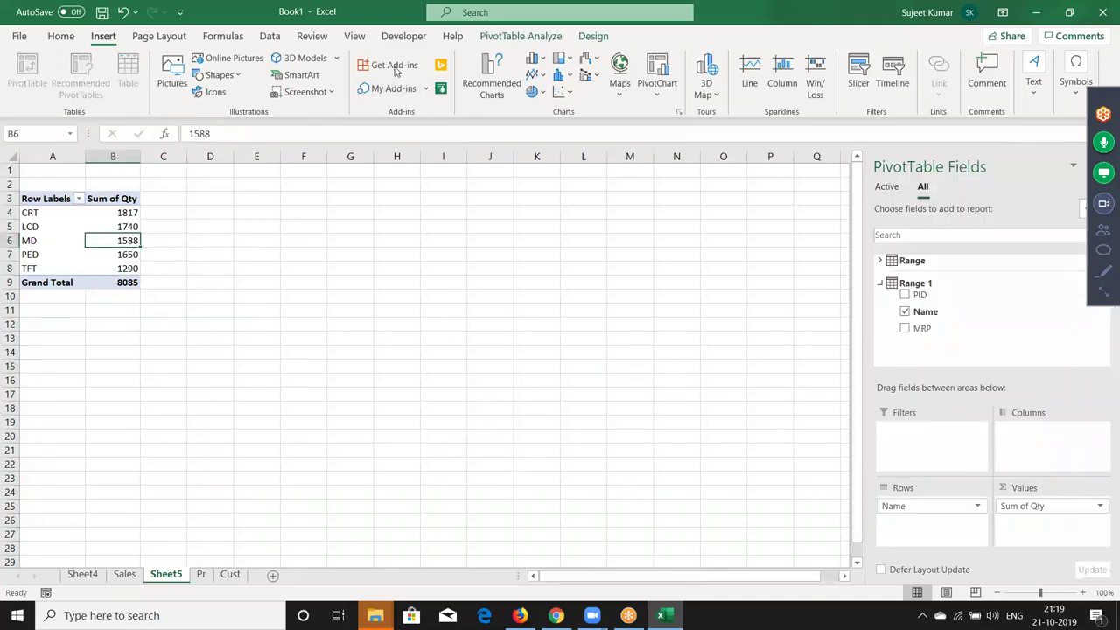
left_click(404, 39)
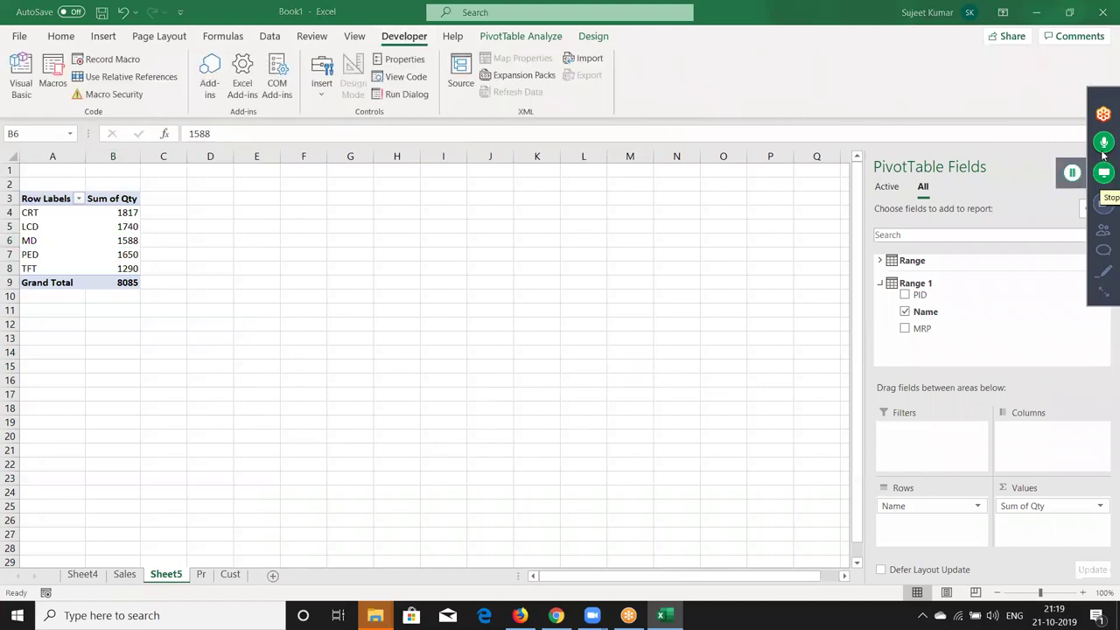
left_click(1104, 142)
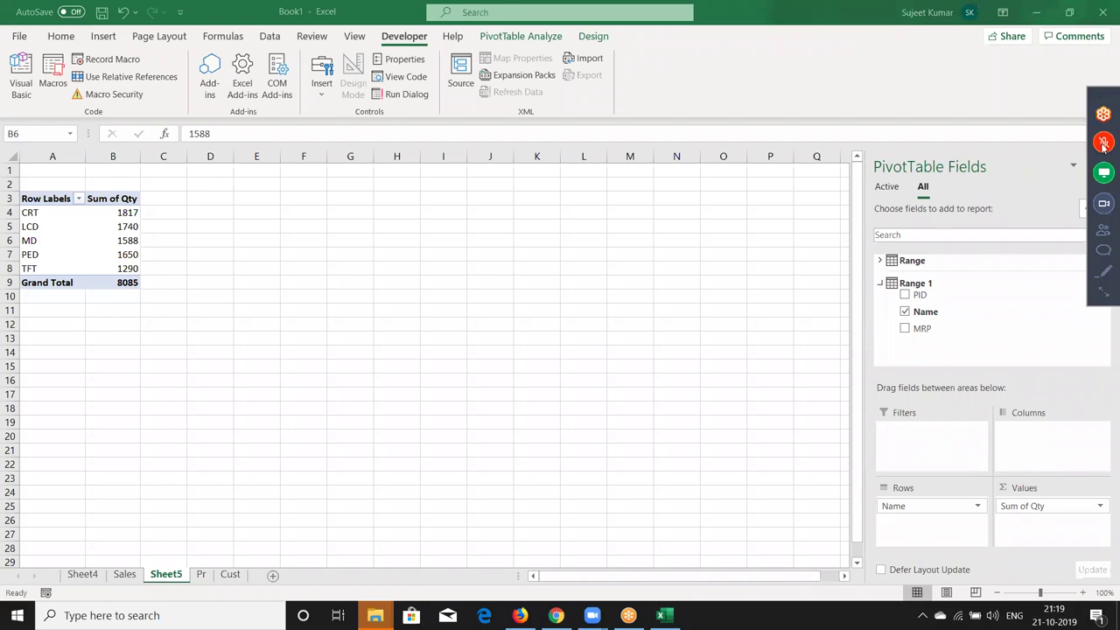
left_click(1104, 144)
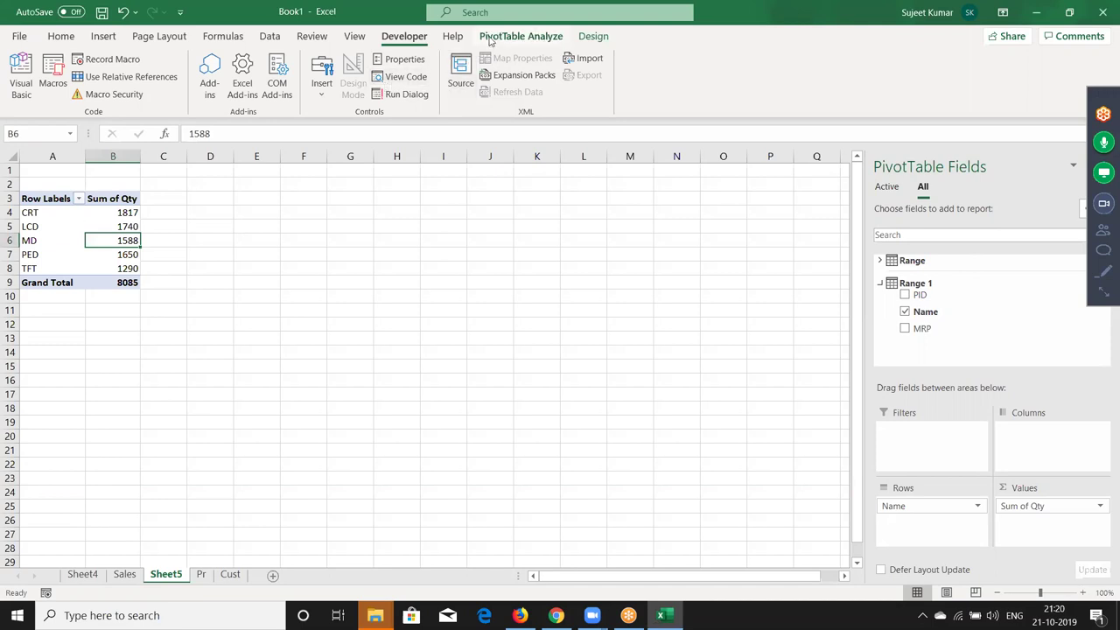
left_click(521, 36)
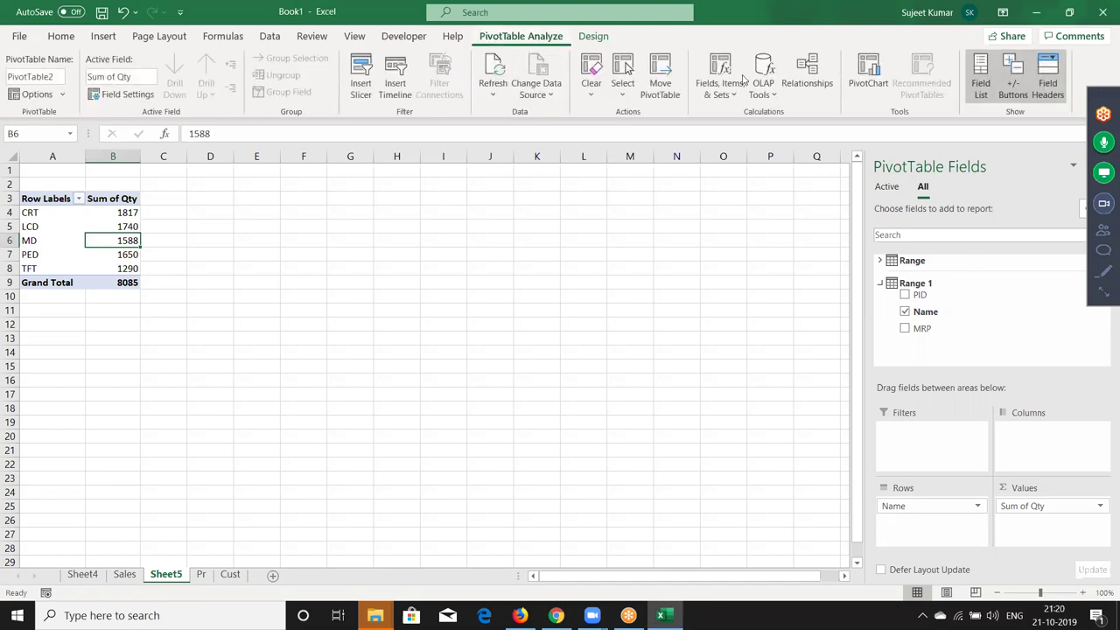
left_click(803, 87)
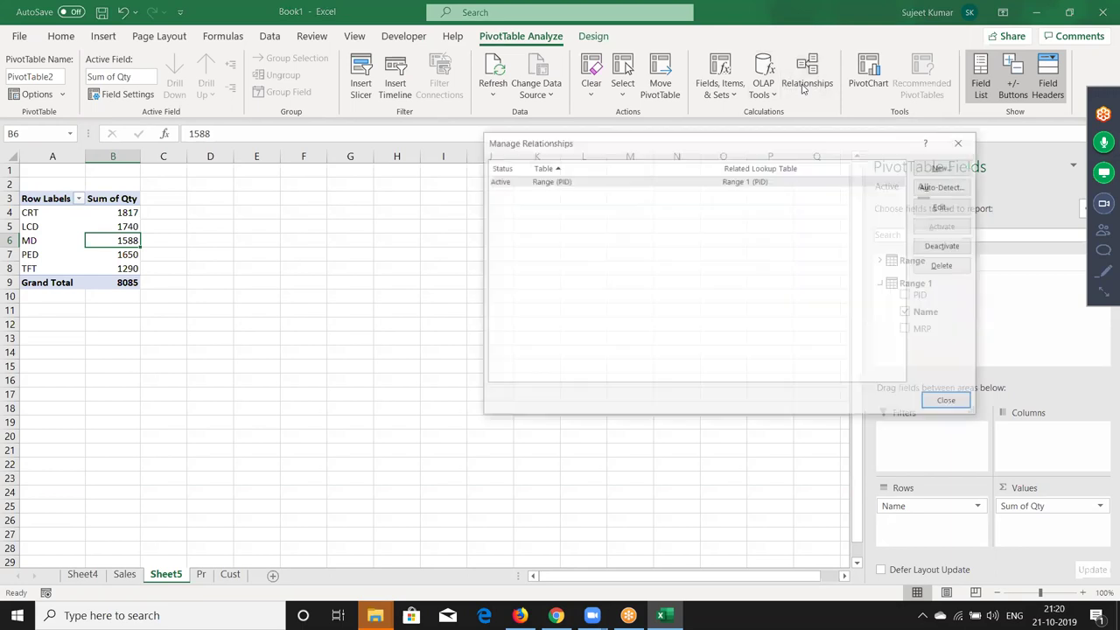
double_click(839, 184)
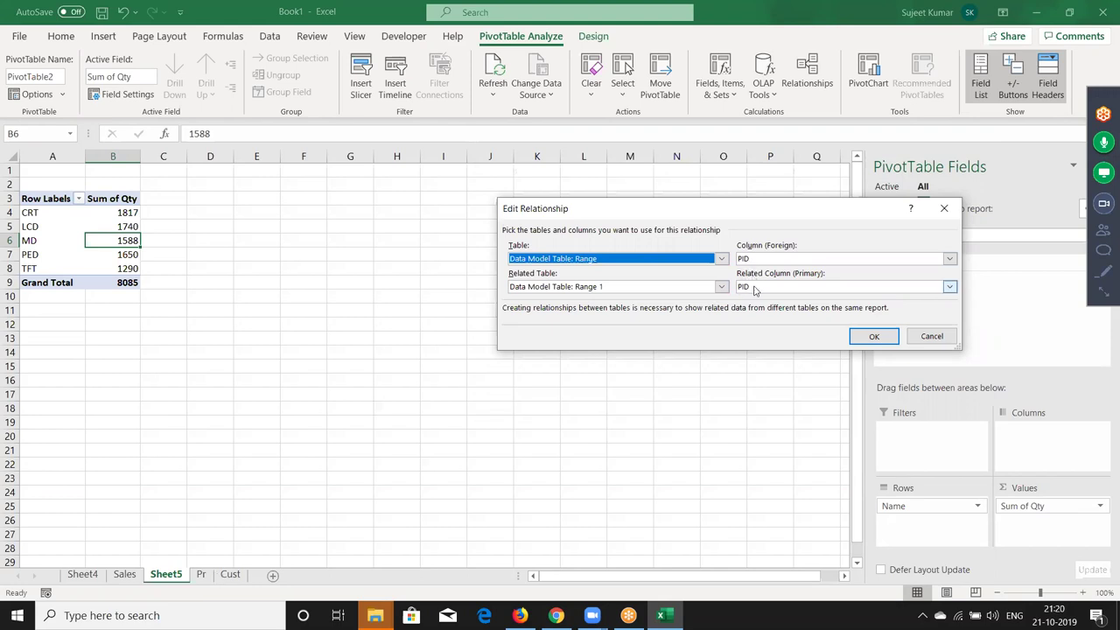
left_click(910, 336)
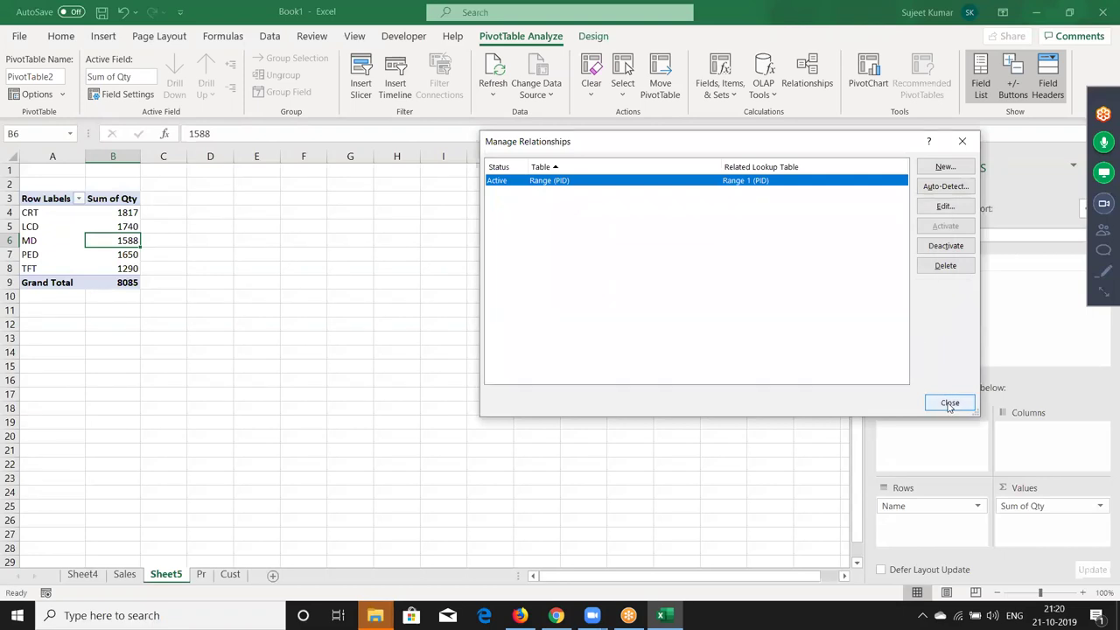
left_click(951, 404)
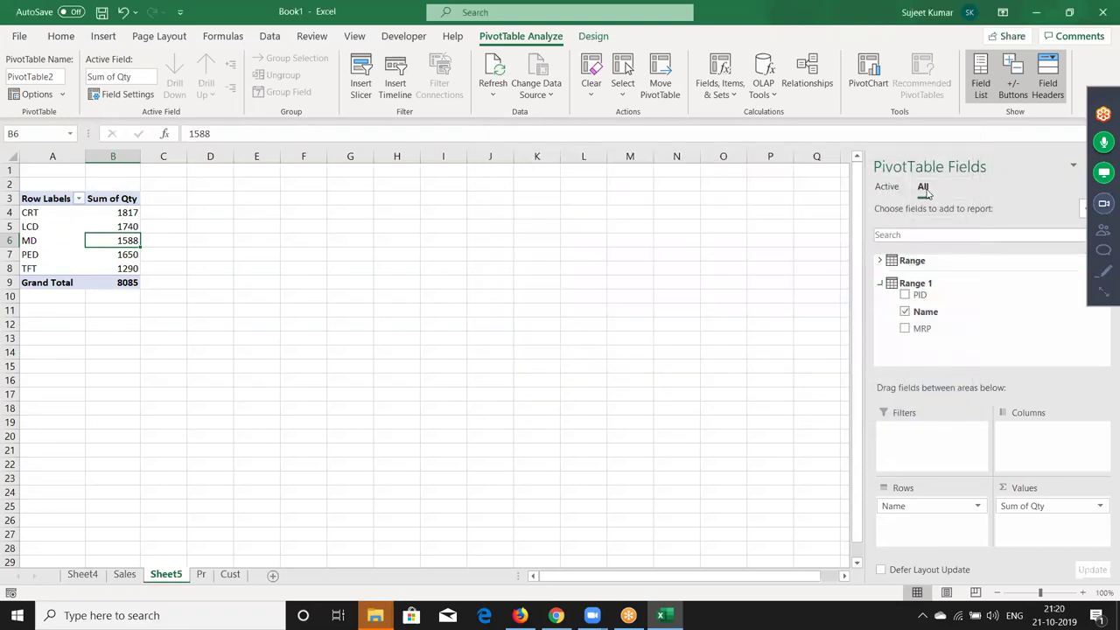
Re-expand Range 1 and expand Range to list SID, Date, PID, CID and Qty
left_click(881, 284)
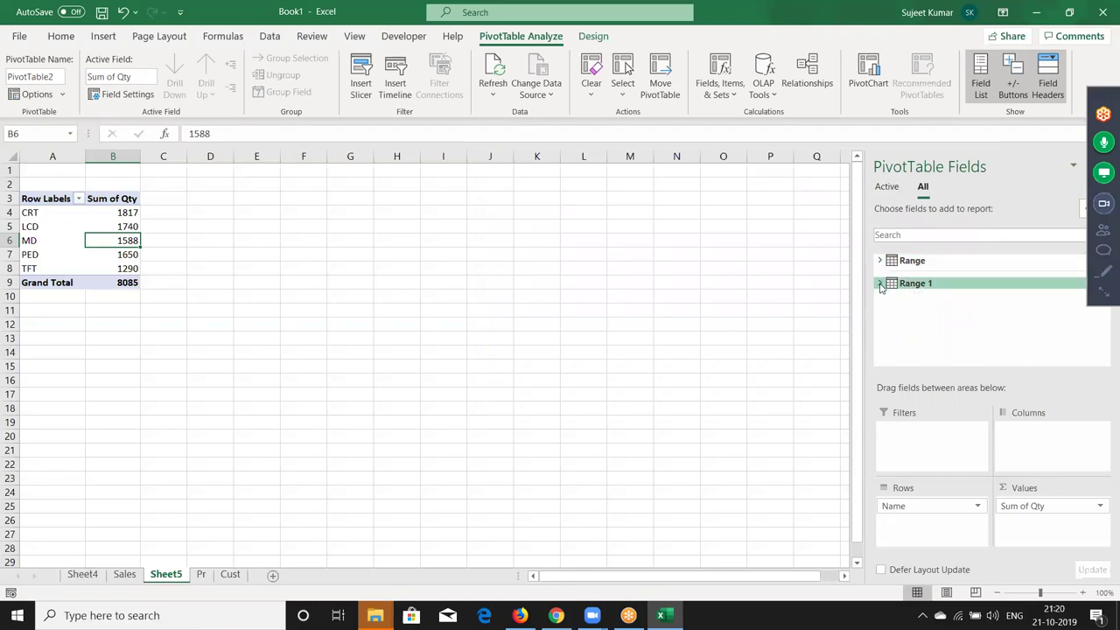
left_click(880, 284)
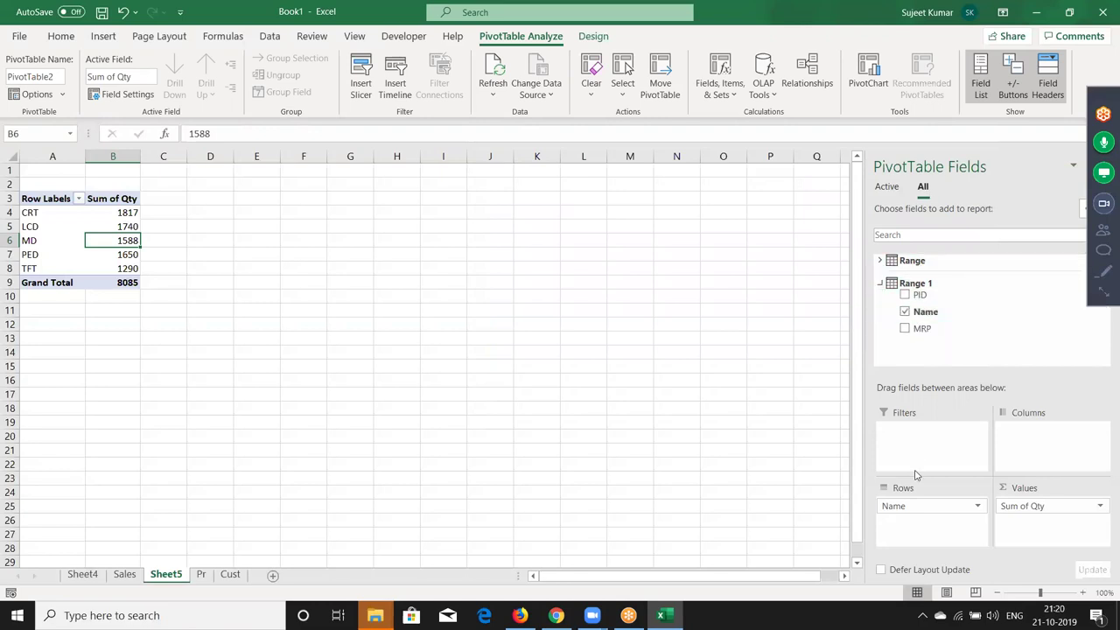
left_click(881, 261)
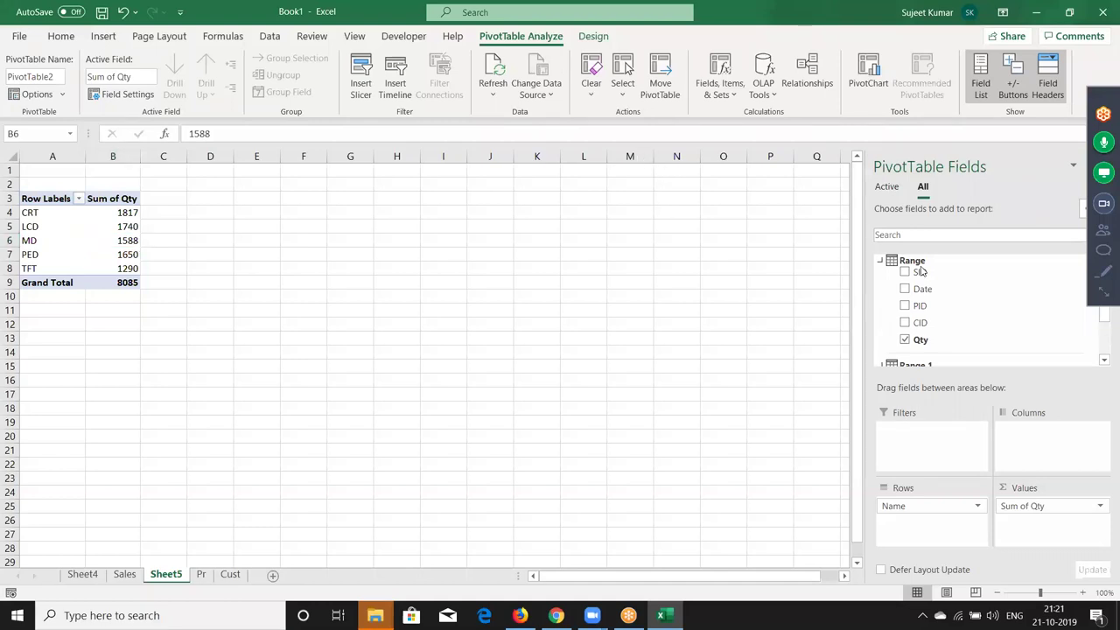
left_click(162, 576)
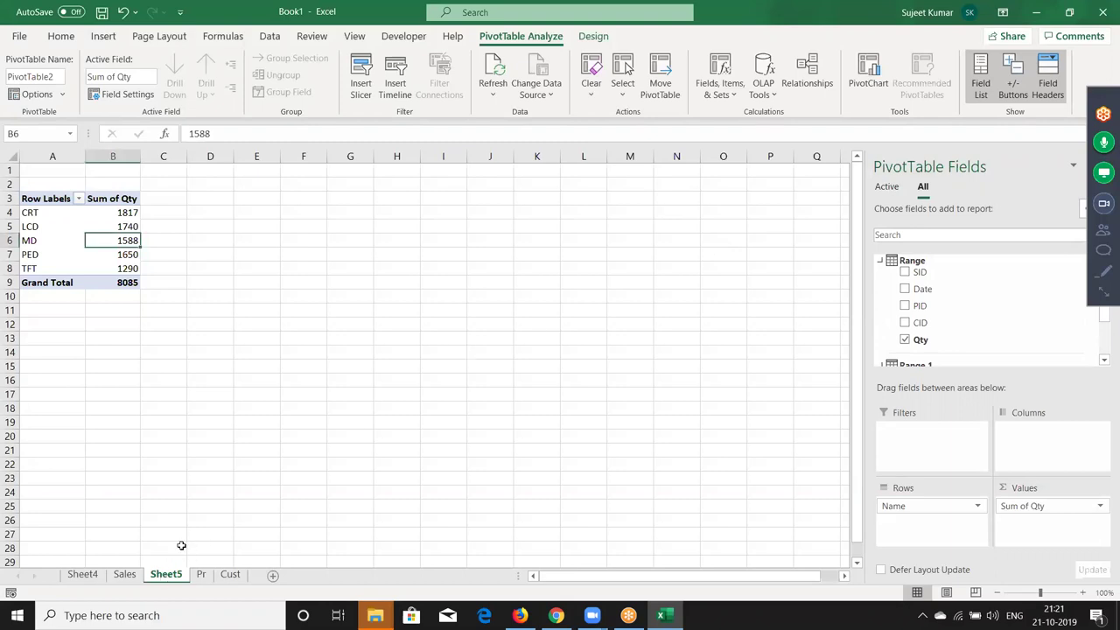
Delete Sheet5 permanently from its tab's context menu
right_click(176, 578)
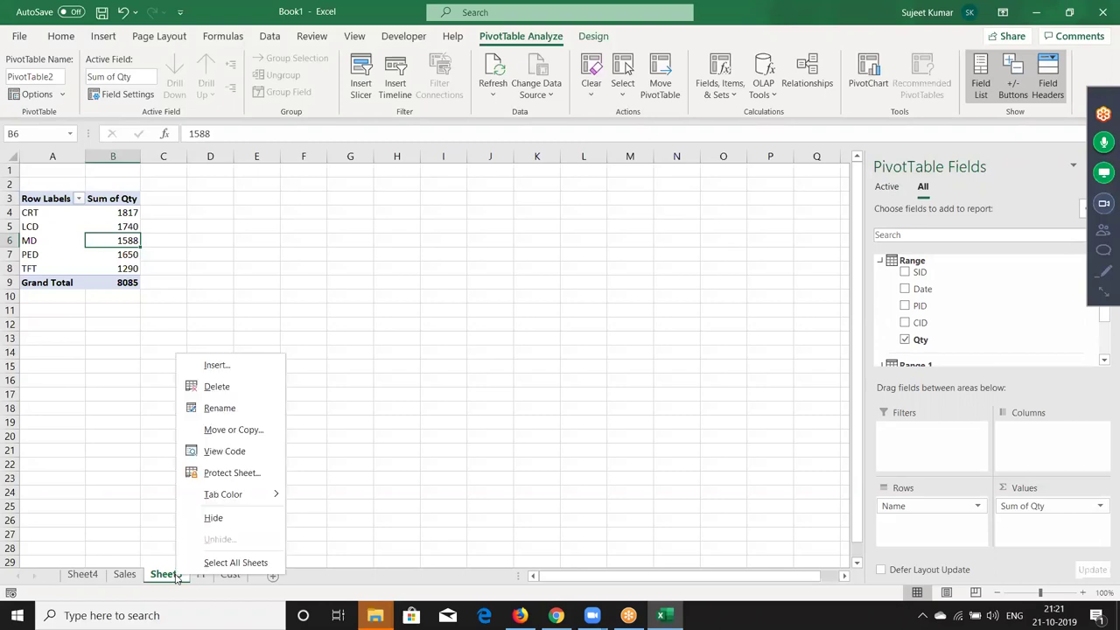
left_click(98, 586)
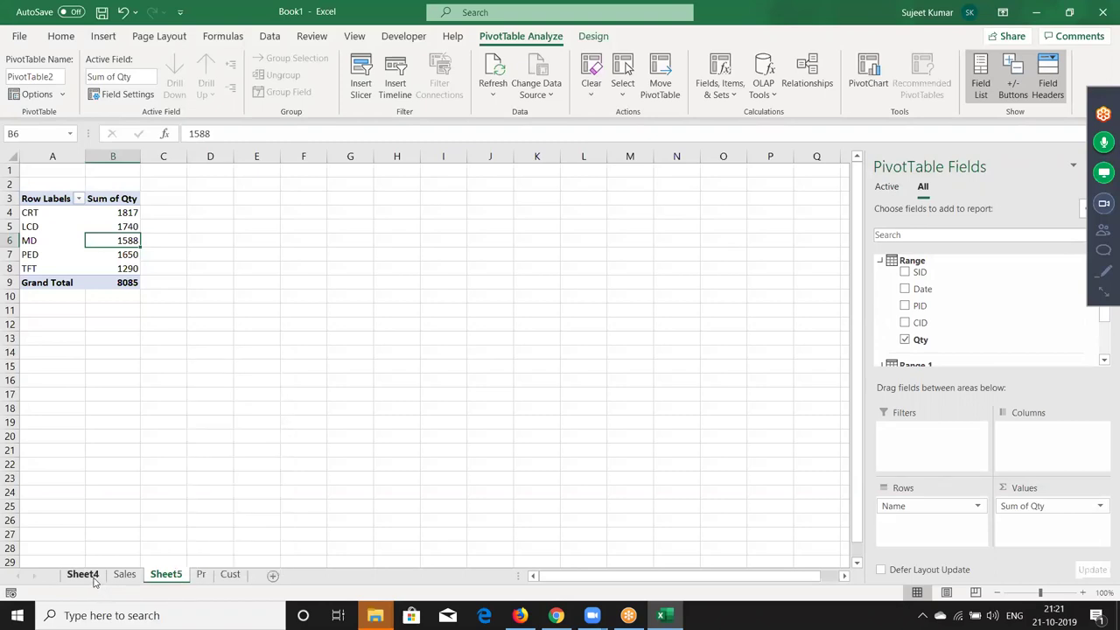
right_click(169, 584)
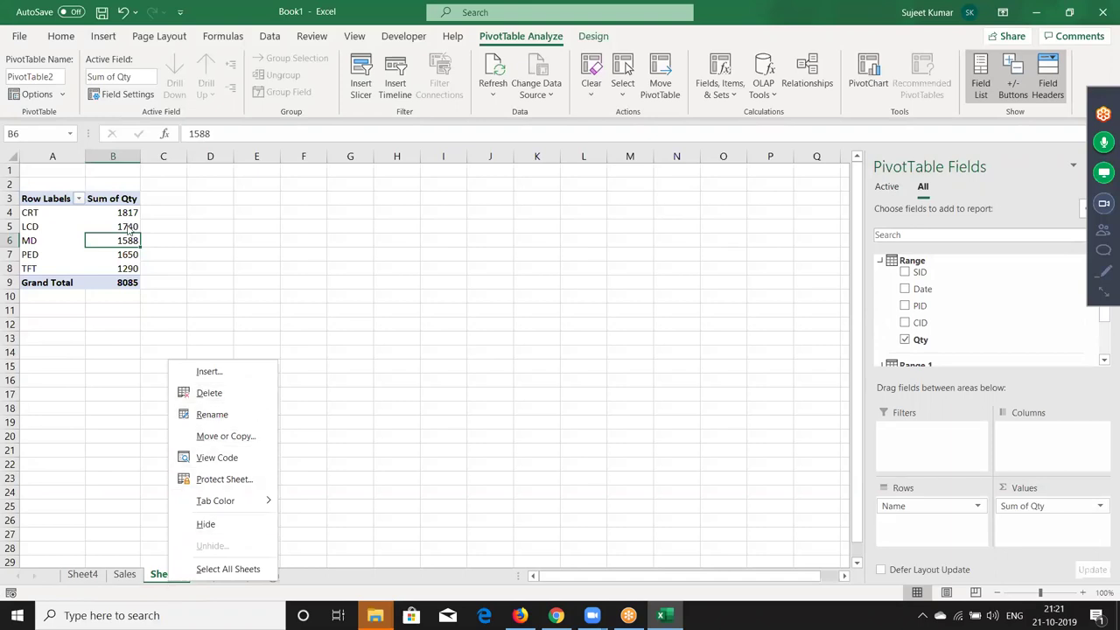
left_click(208, 394)
left_click(535, 349)
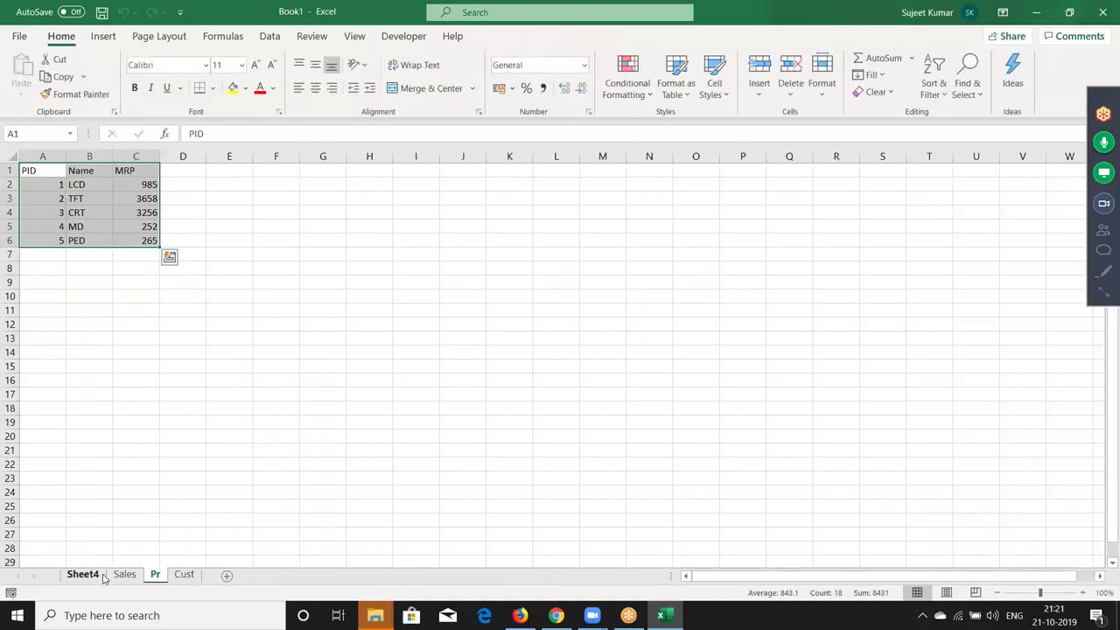
Delete Sheet4 as well, leaving the Sales sheet showing
left_click(103, 576)
right_click(103, 576)
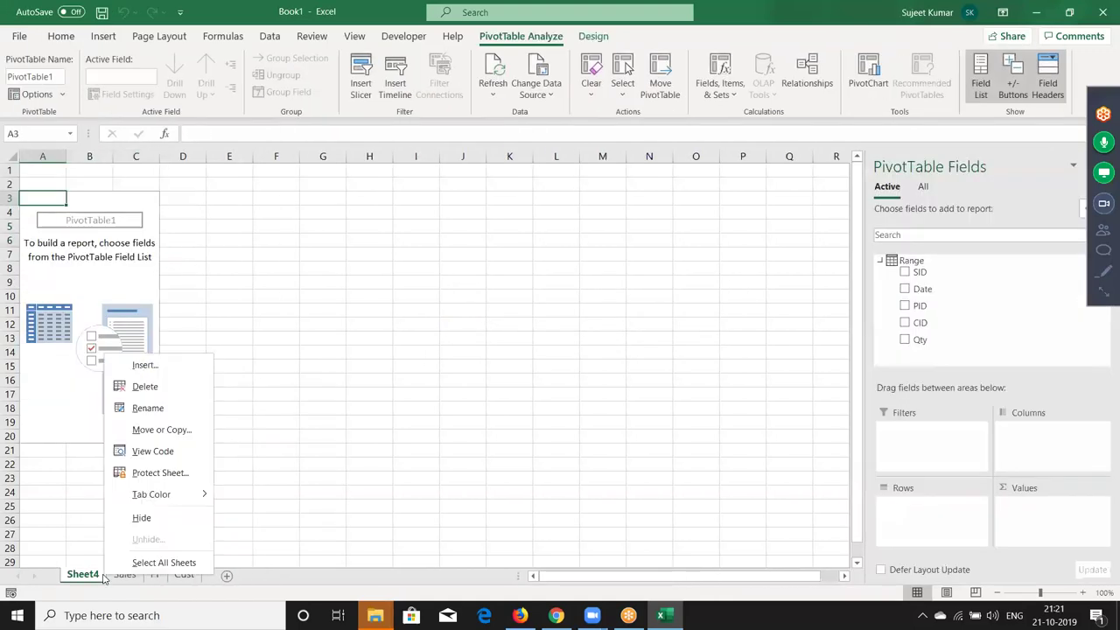
left_click(154, 387)
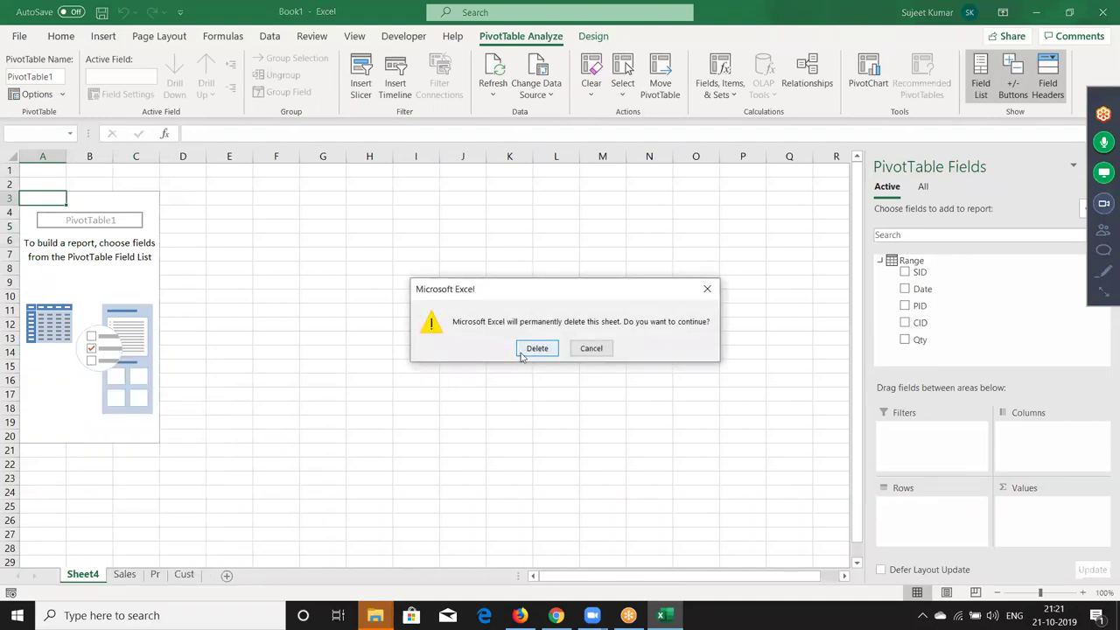
left_click(522, 350)
left_click(499, 226)
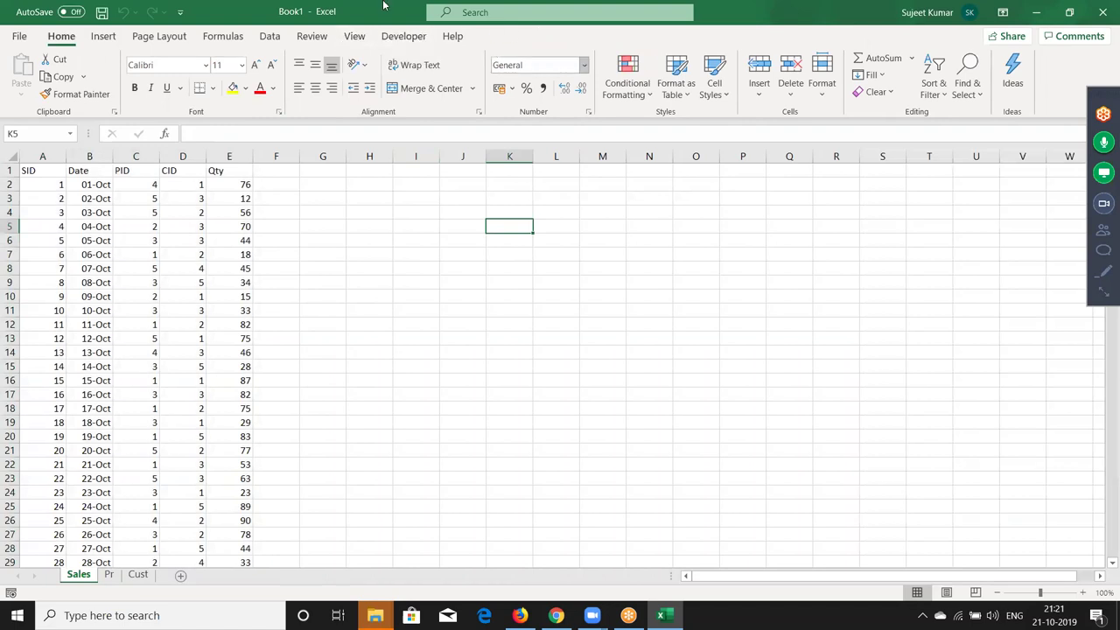
Enable the Microsoft Power Pivot for Excel COM add-in and show its Power Pivot commands
left_click(19, 36)
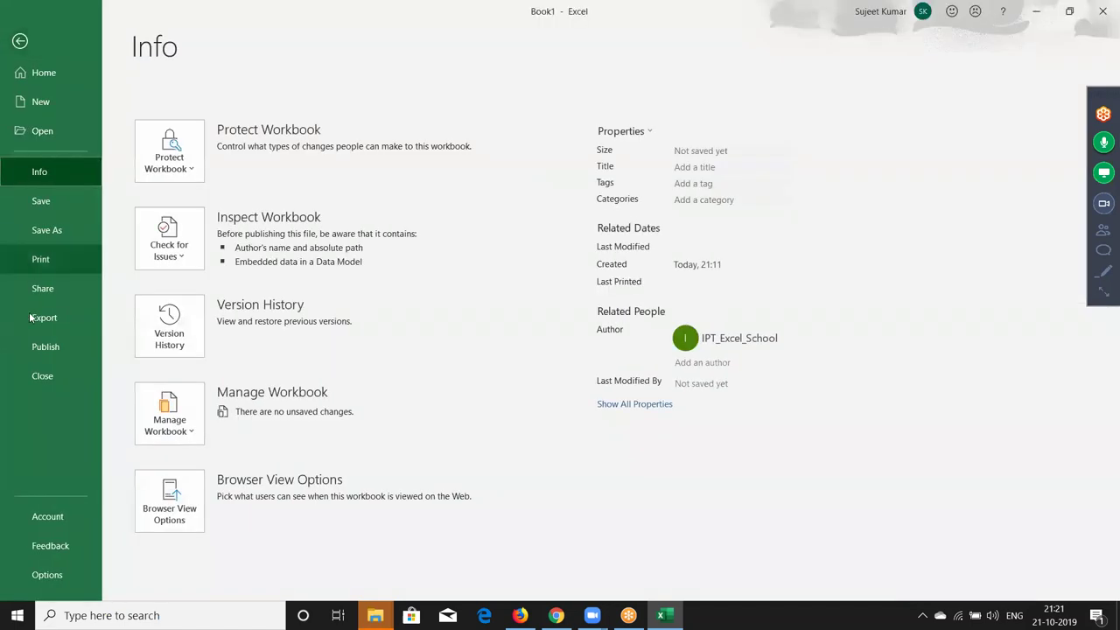
left_click(48, 575)
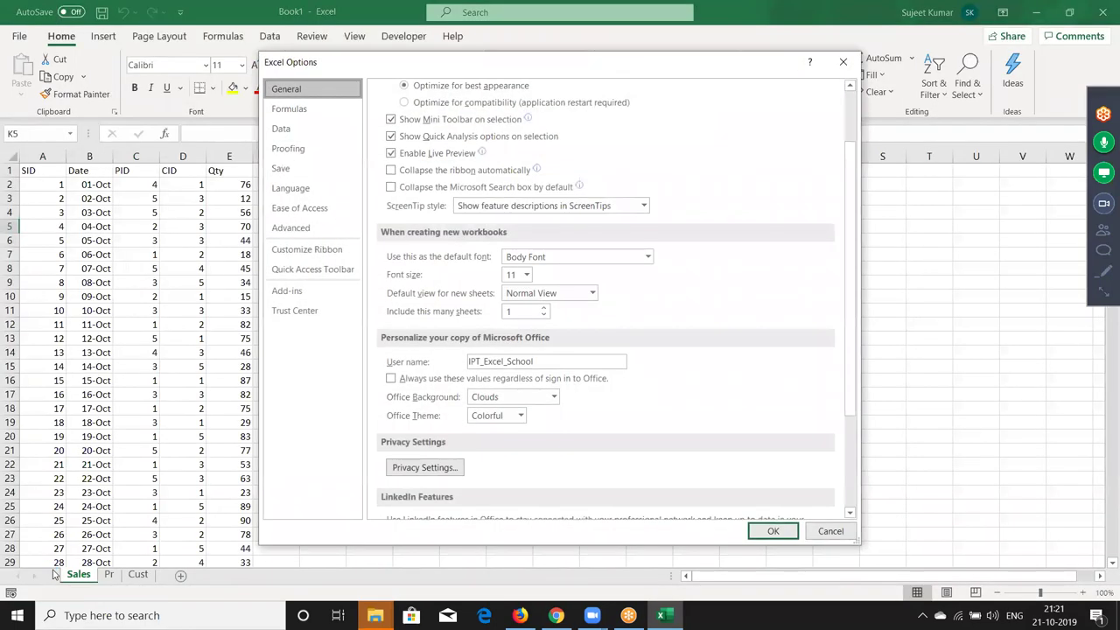
left_click(306, 293)
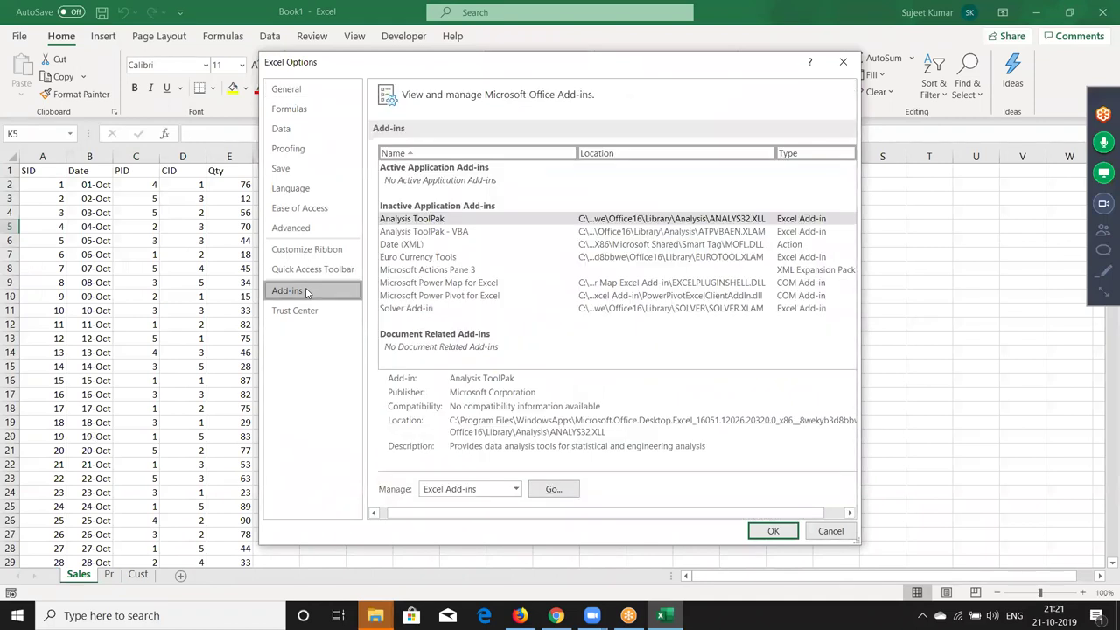
left_click(487, 492)
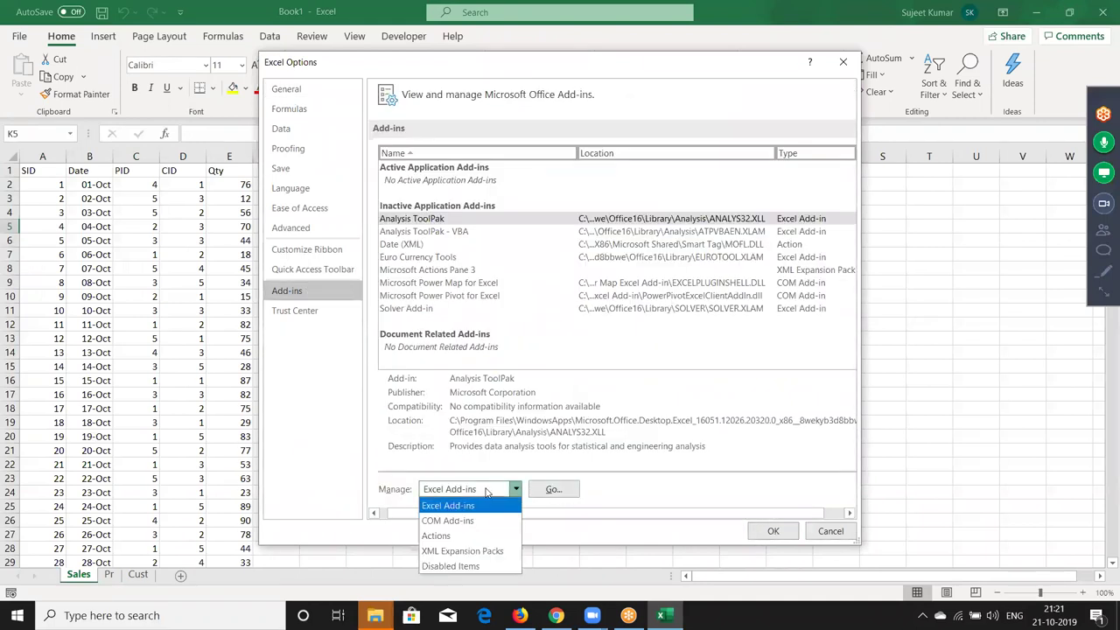
left_click(480, 518)
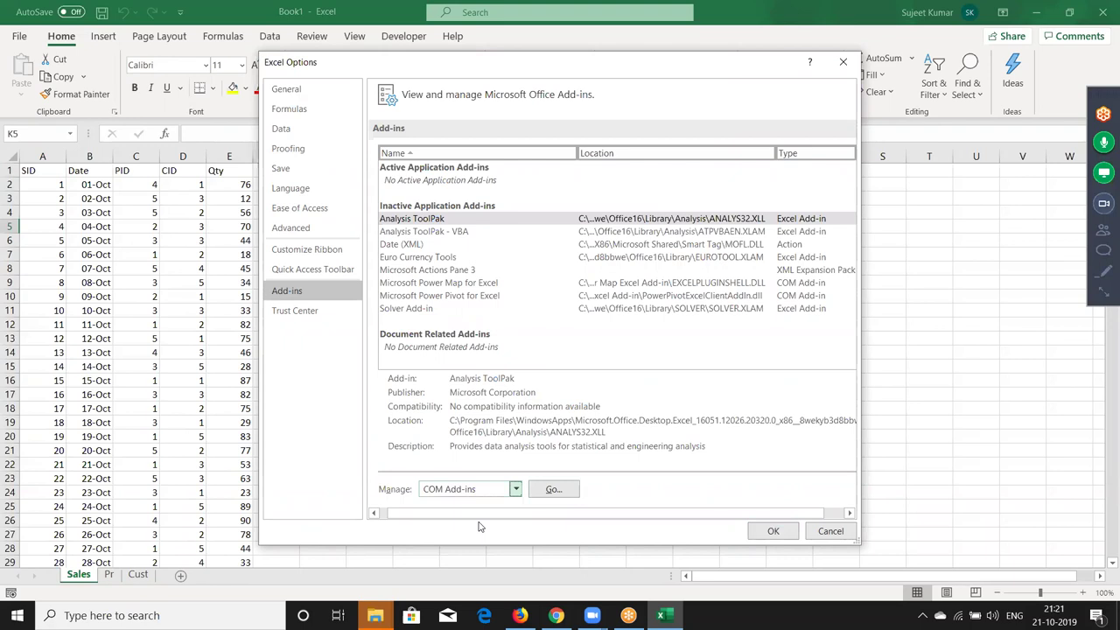
left_click(553, 490)
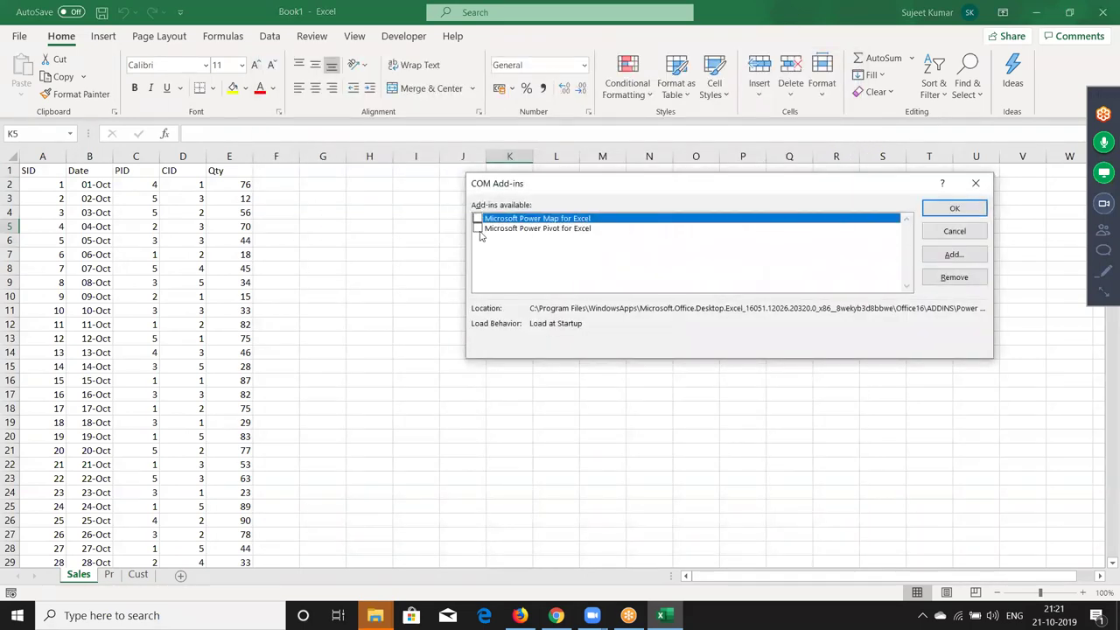
left_click(478, 229)
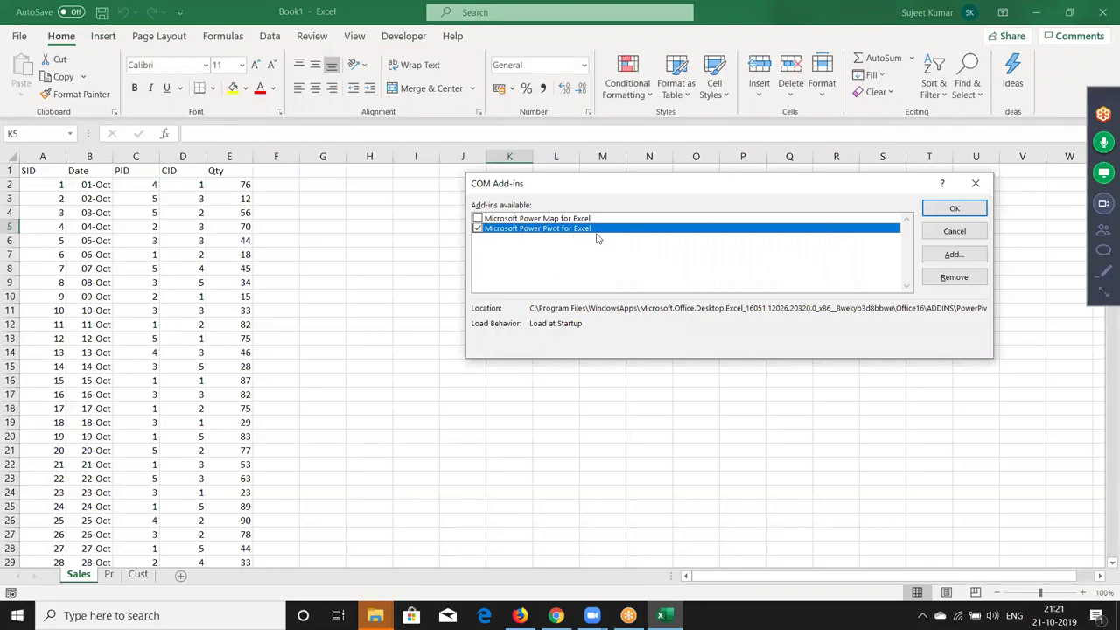
left_click(955, 210)
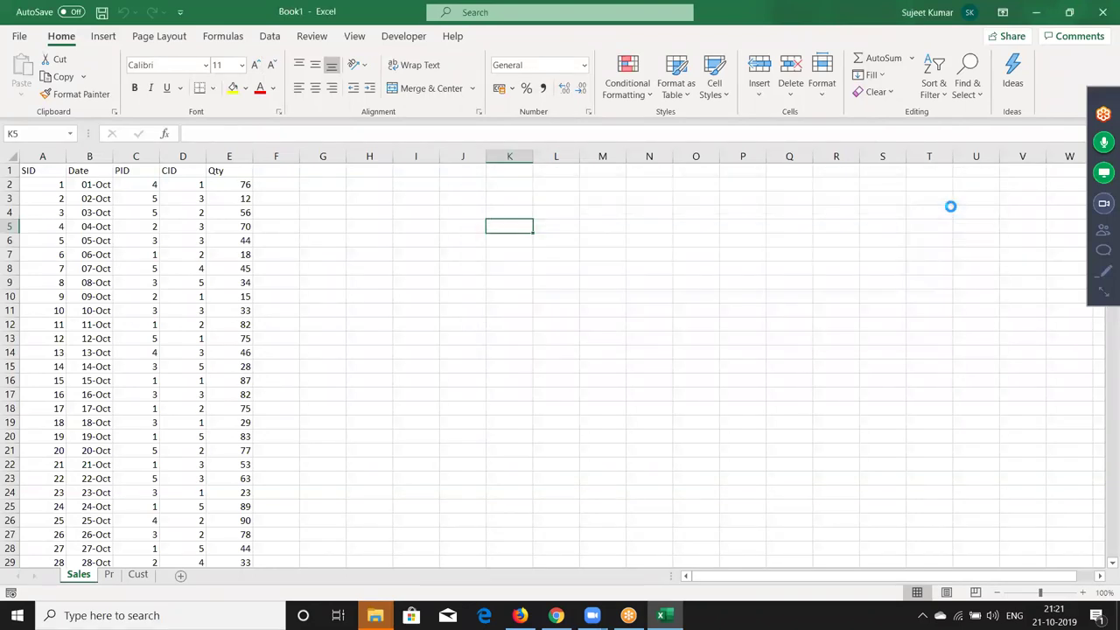
left_click(506, 36)
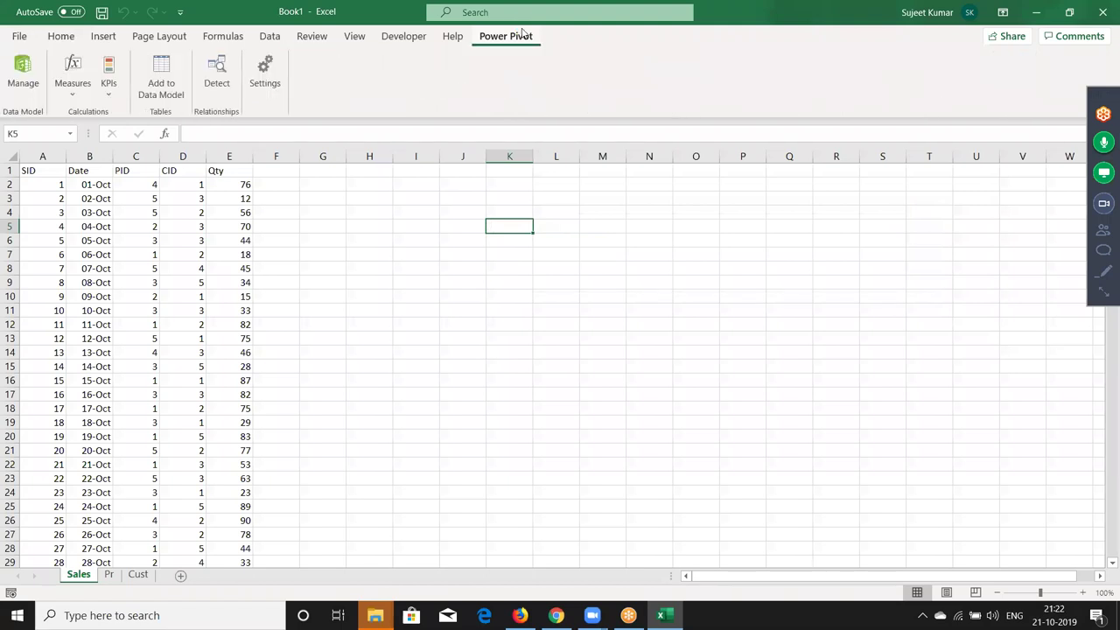
Review the Range 1 product table (PID, Name, MRP) in a maximized Power Pivot window, then return to Sales
left_click(46, 170)
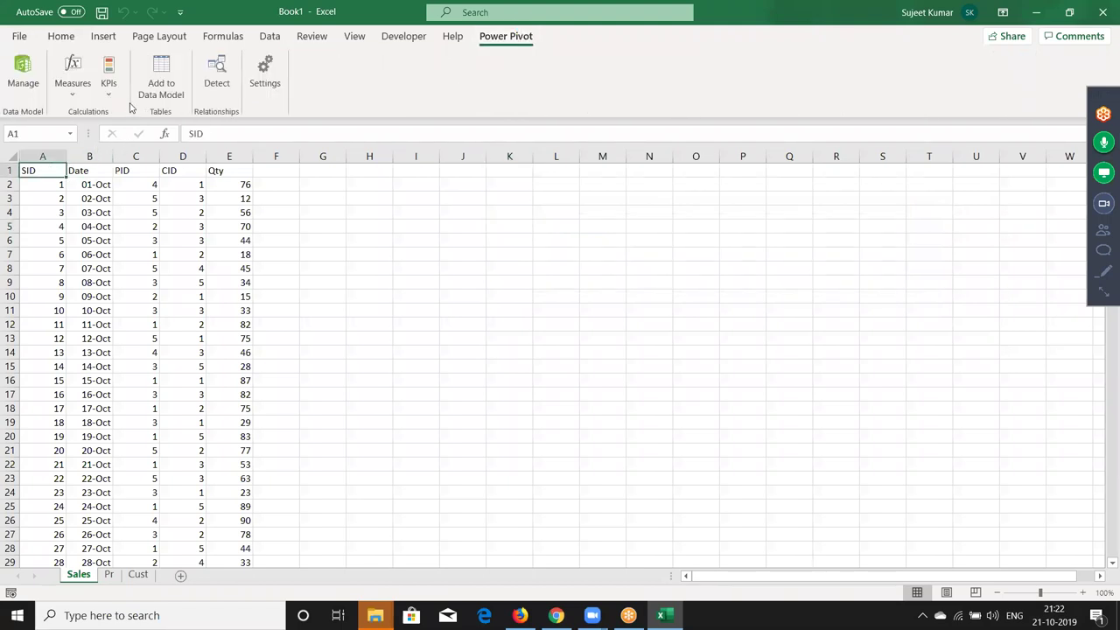
left_click(17, 85)
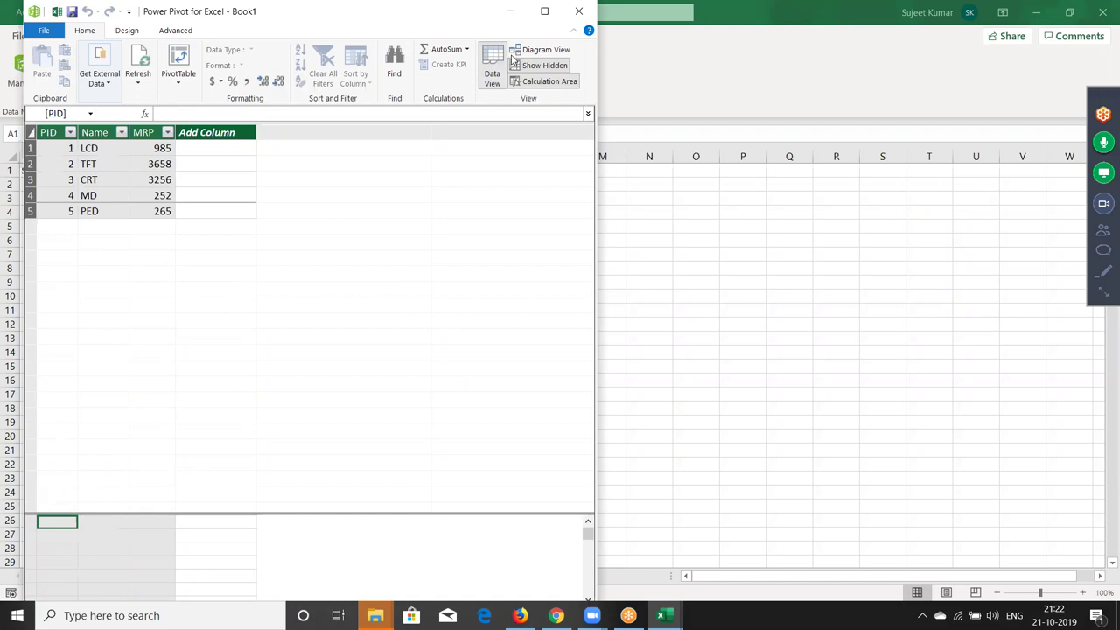
left_click(542, 24)
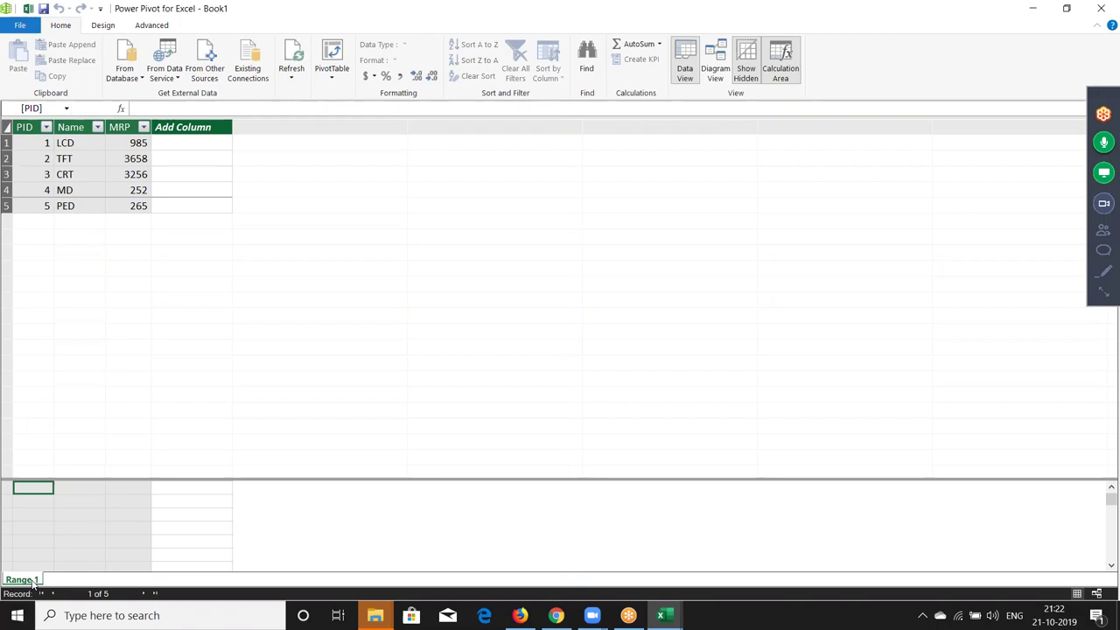
key("alt+Tab")
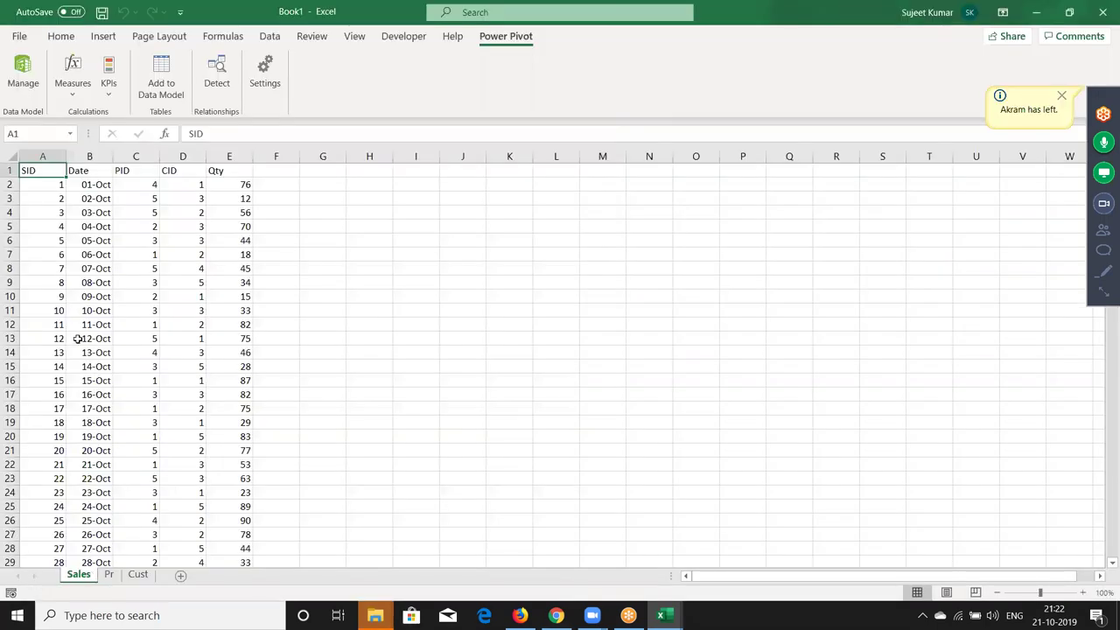
Add the Sales data A1:E155 to the data model as Table1, then go to the Cust sheet
key("ctrl+shift+Right")
key("ctrl+shift+Down")
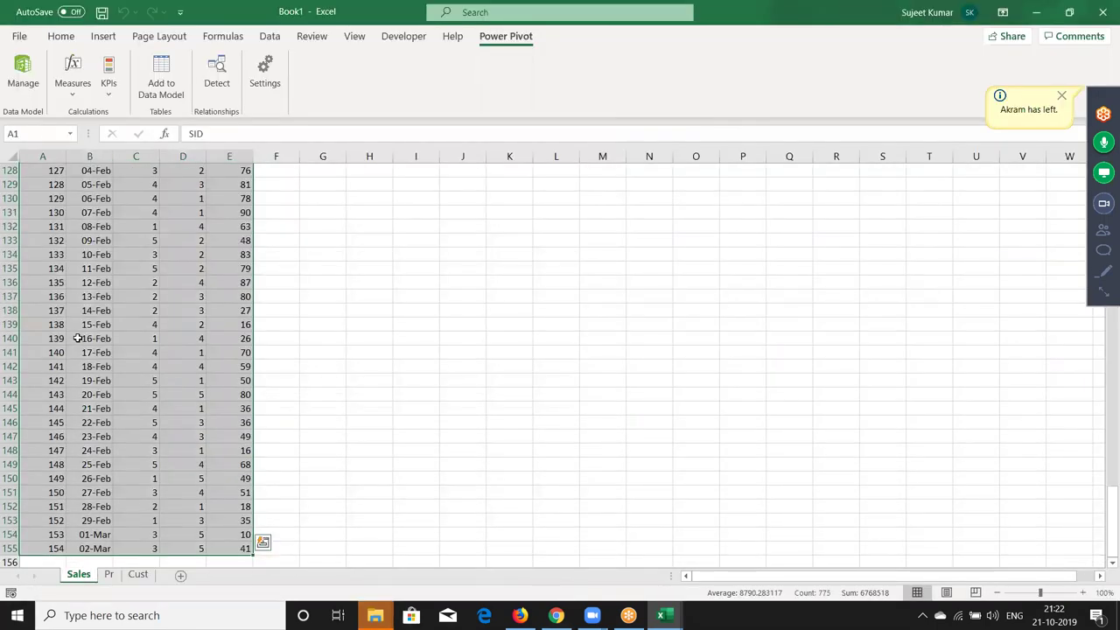
left_click(160, 91)
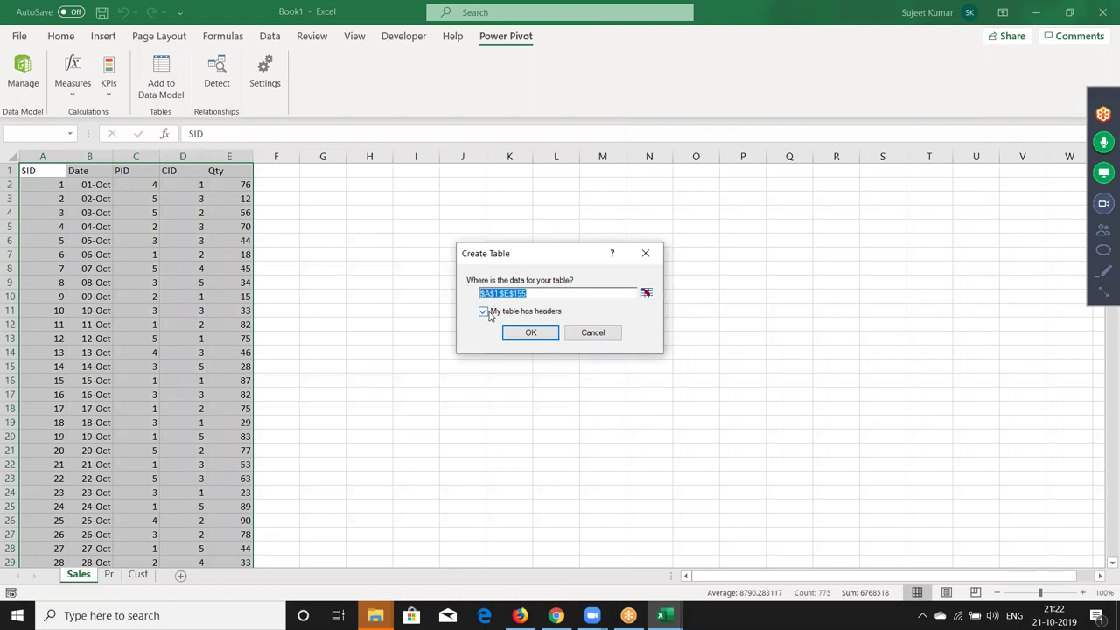
left_click(530, 336)
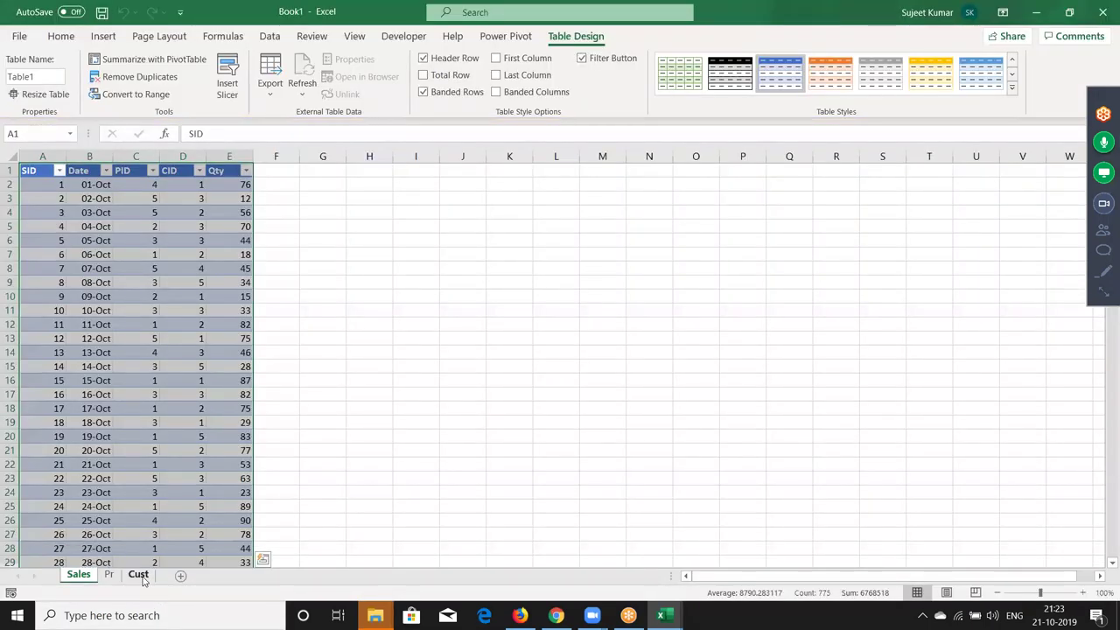
left_click(140, 575)
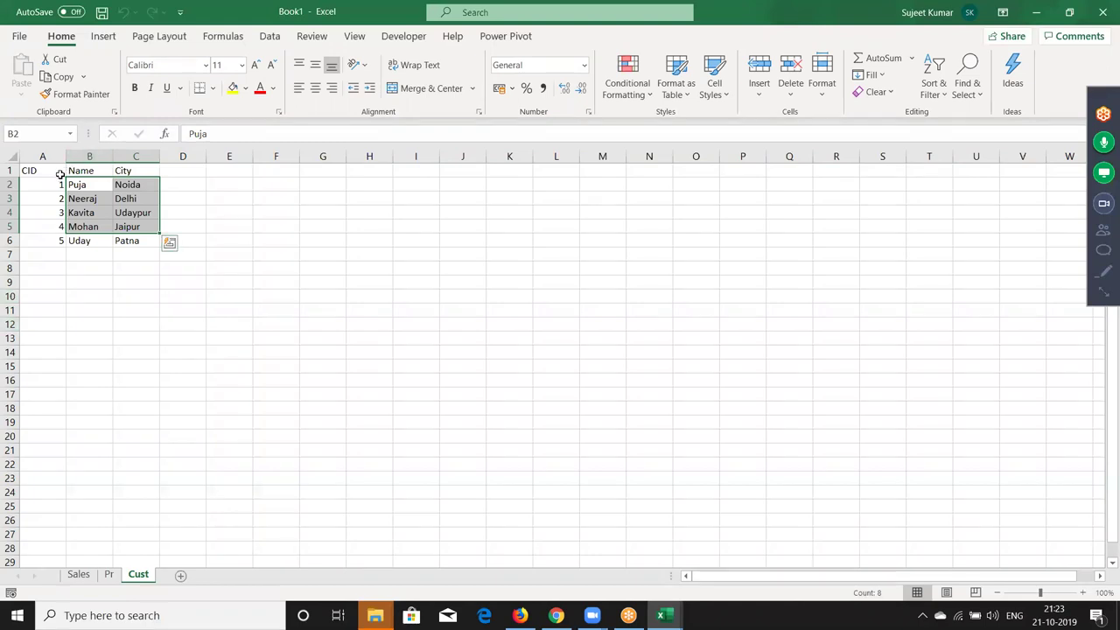
Add the Cust range A1:C6 (CID, Name, City) to the Power Pivot data model as Table2
left_click_drag(60, 174, 149, 238)
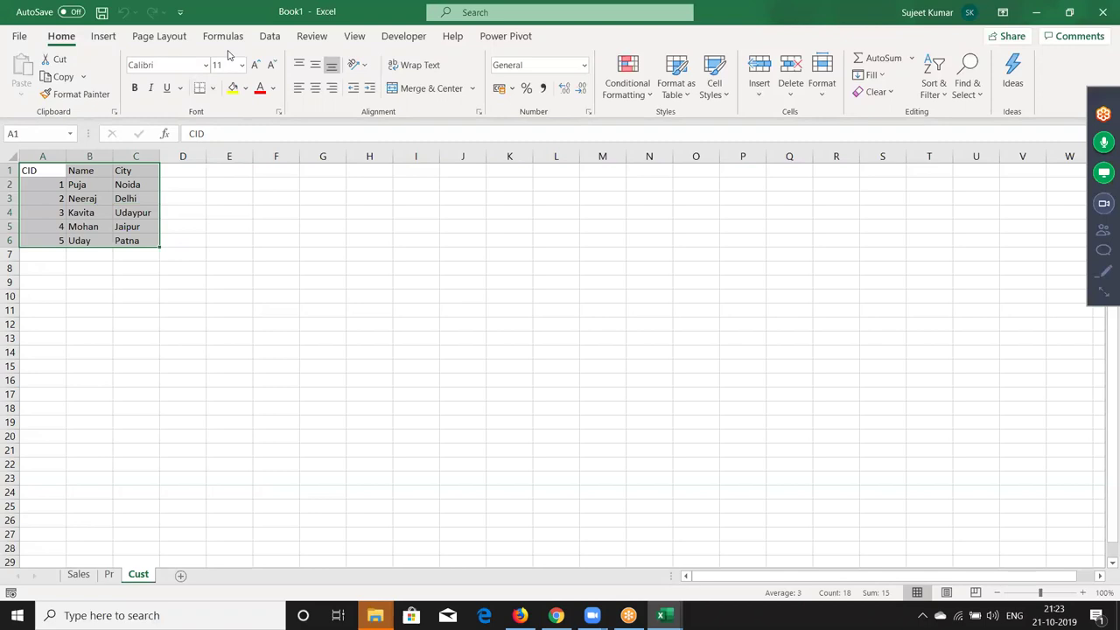
left_click(504, 38)
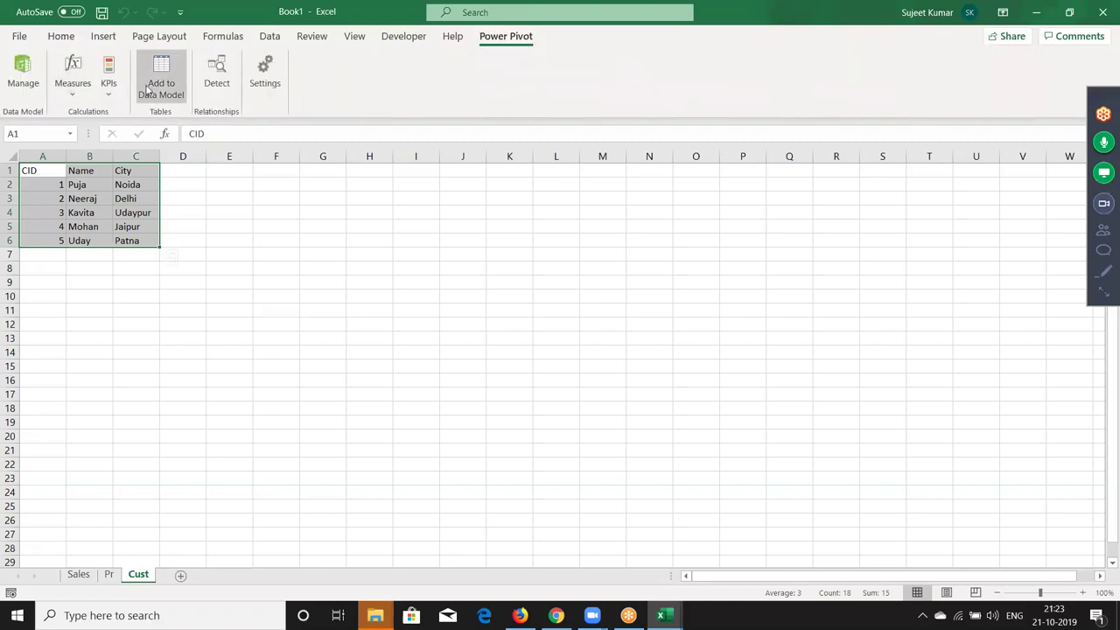
left_click(167, 84)
left_click(537, 333)
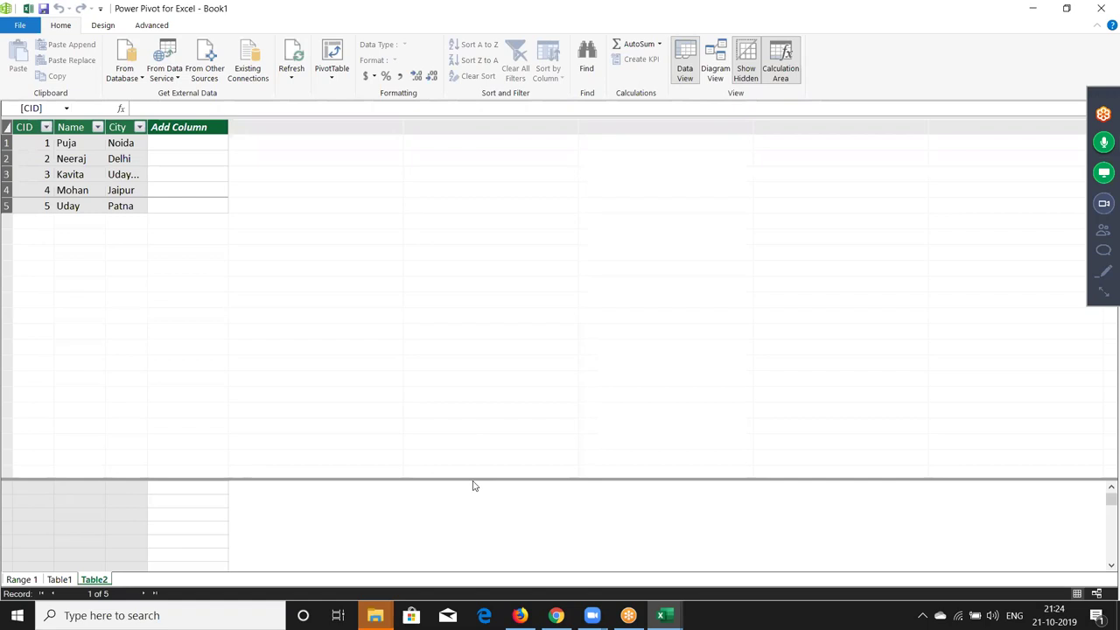
Rename the Power Pivot tables: Range 1 to PR, Table1 to Sales, Table2 to Cust
left_click(39, 579)
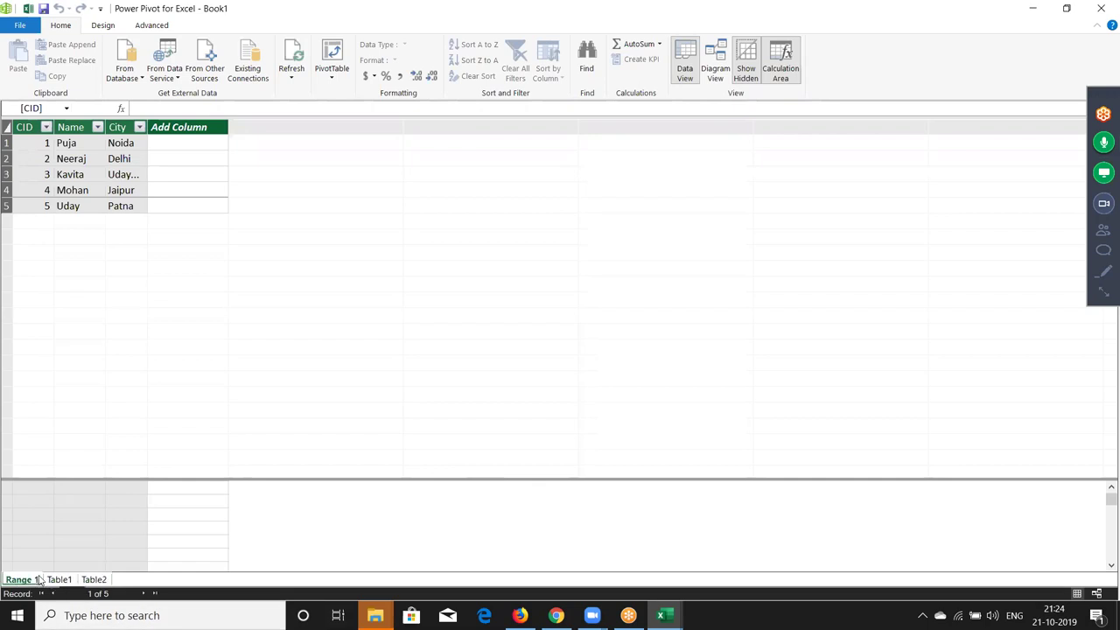
double_click(37, 580)
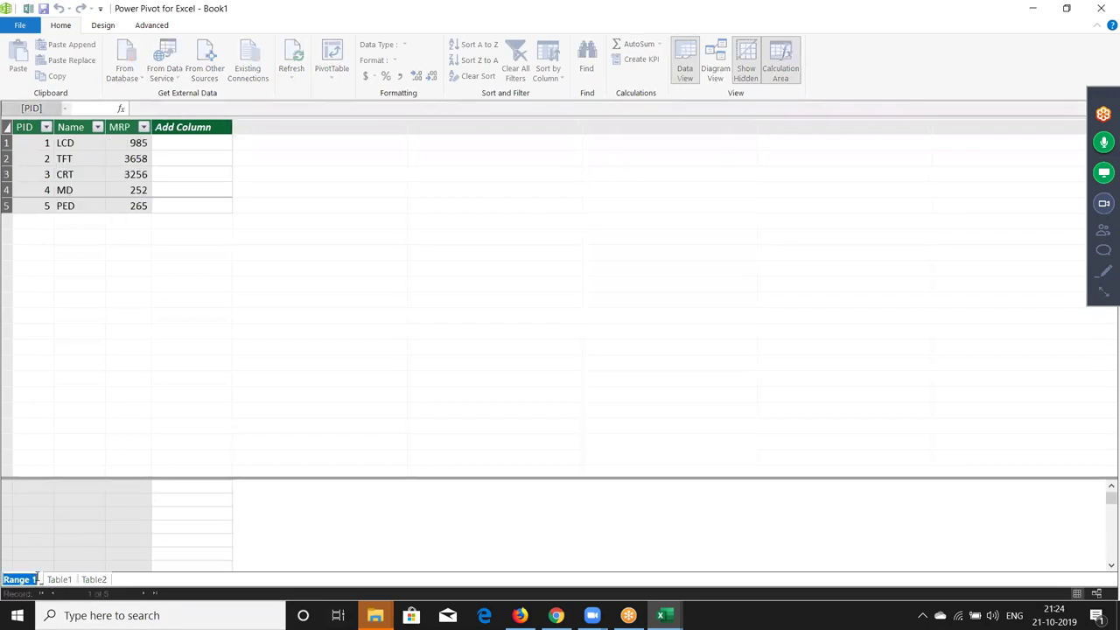
type("PR")
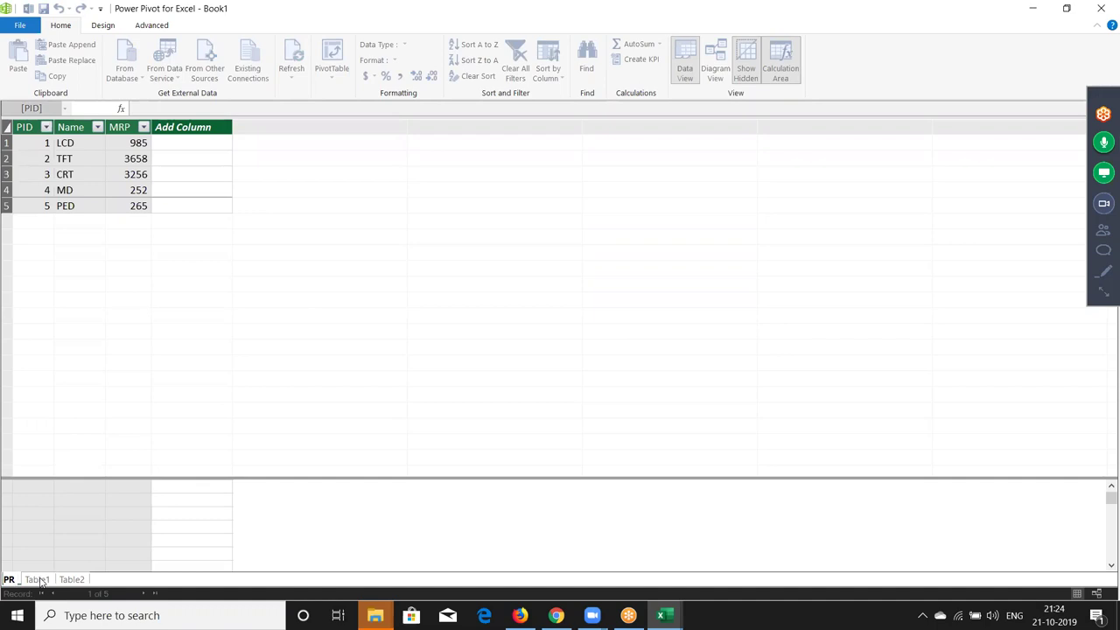
key("Return")
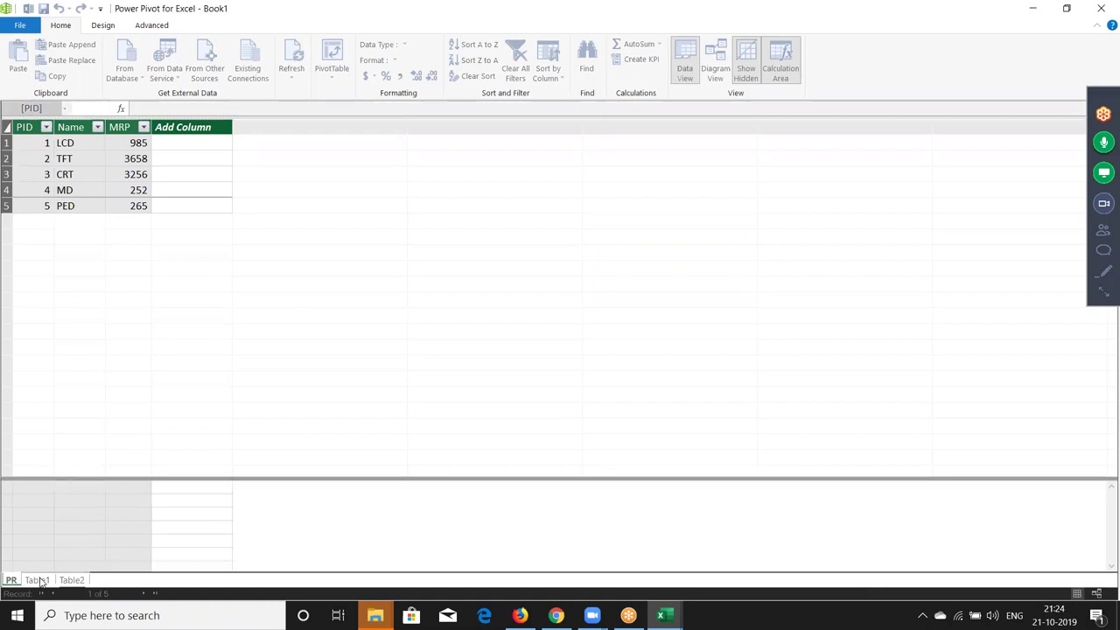
left_click(37, 580)
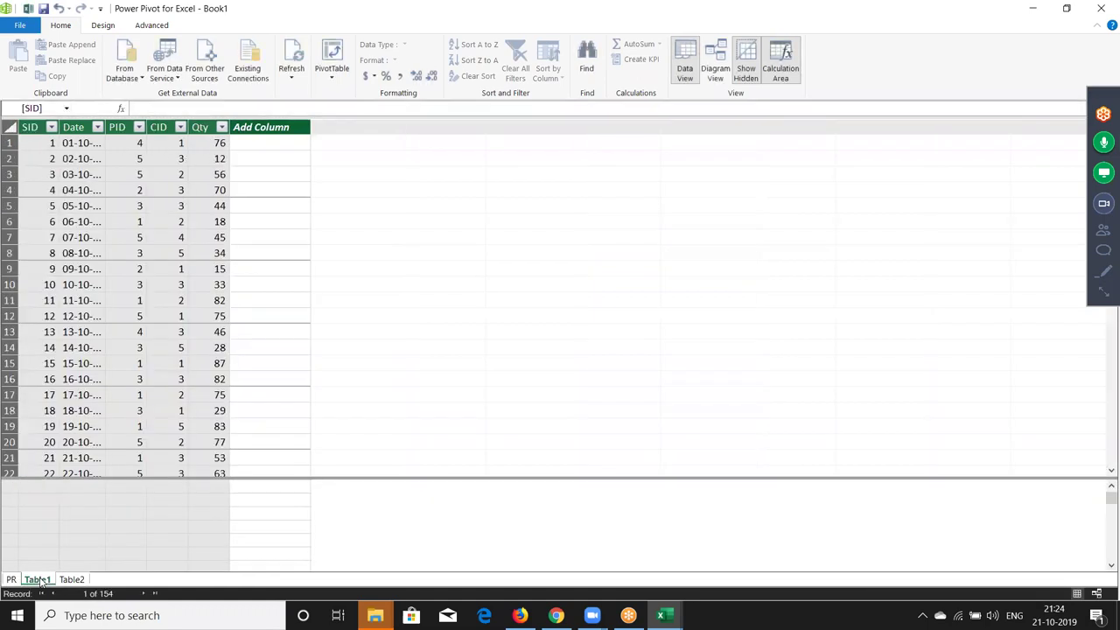
double_click(37, 579)
type("Sales")
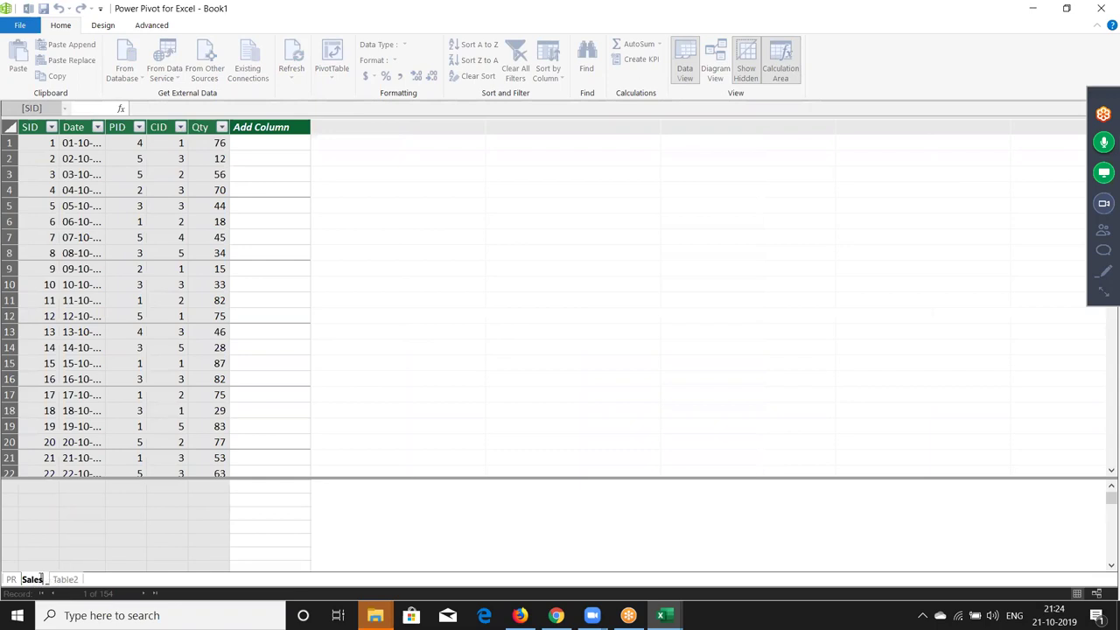
key("Return")
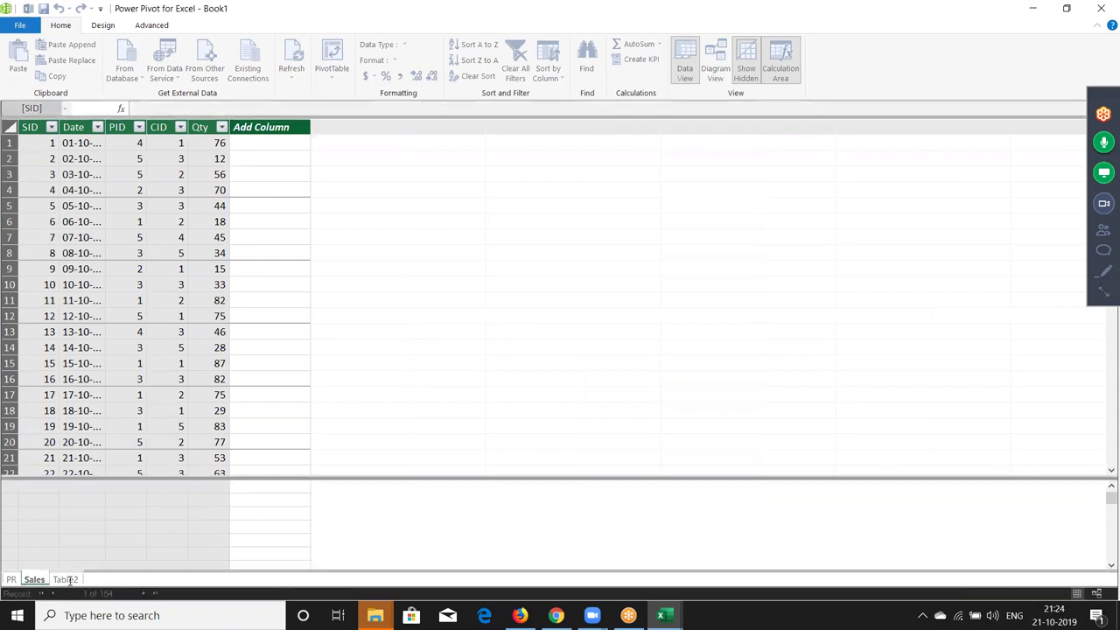
left_click(66, 579)
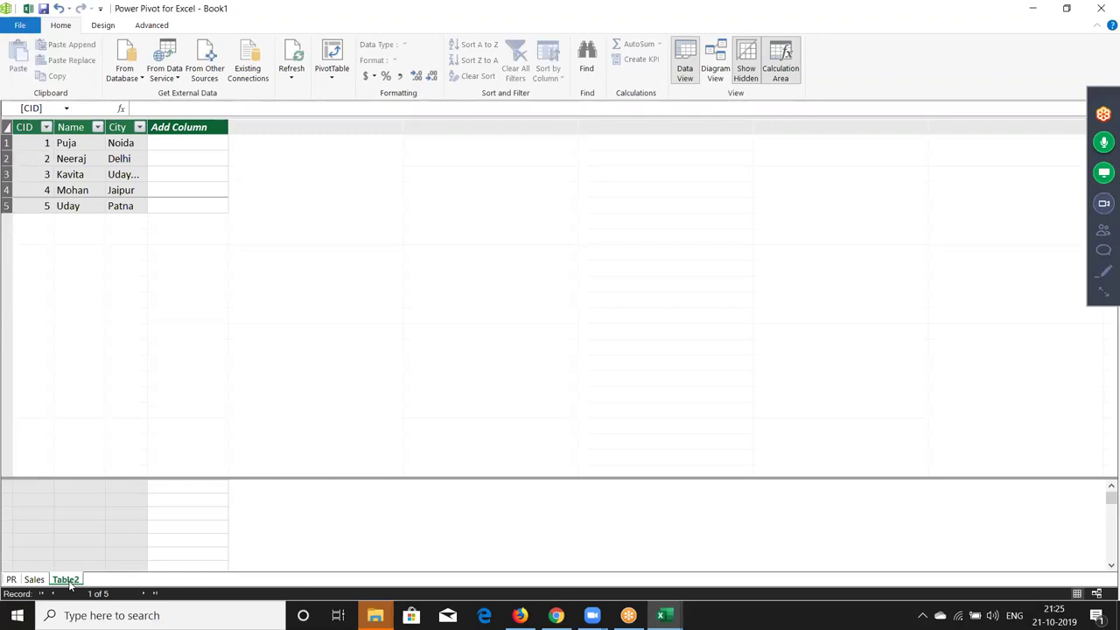
double_click(69, 583)
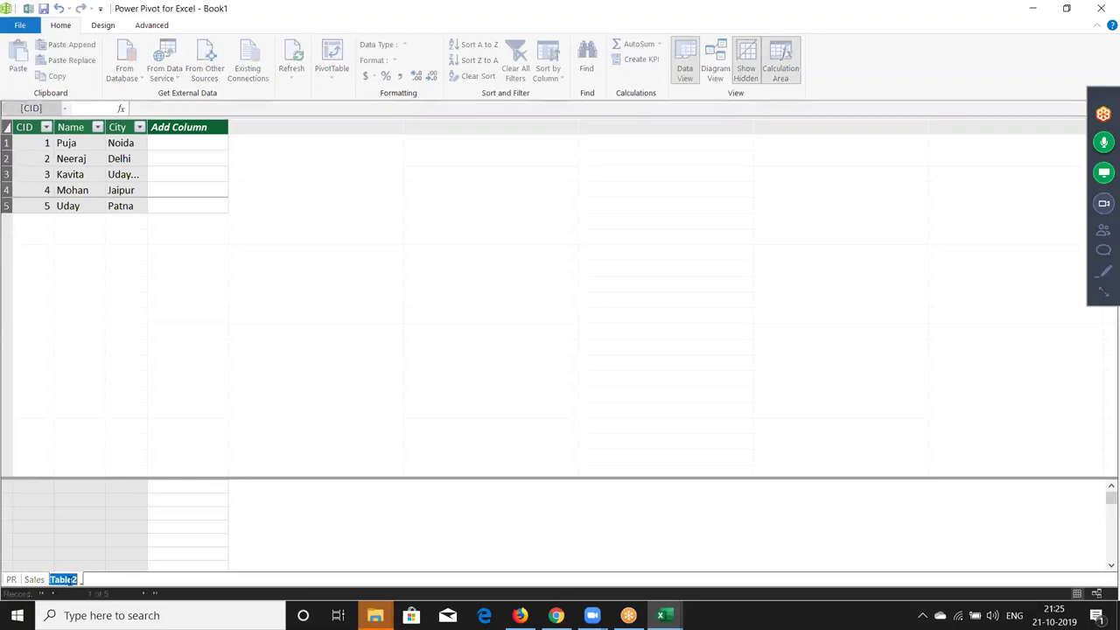
type("Cust")
key("Return")
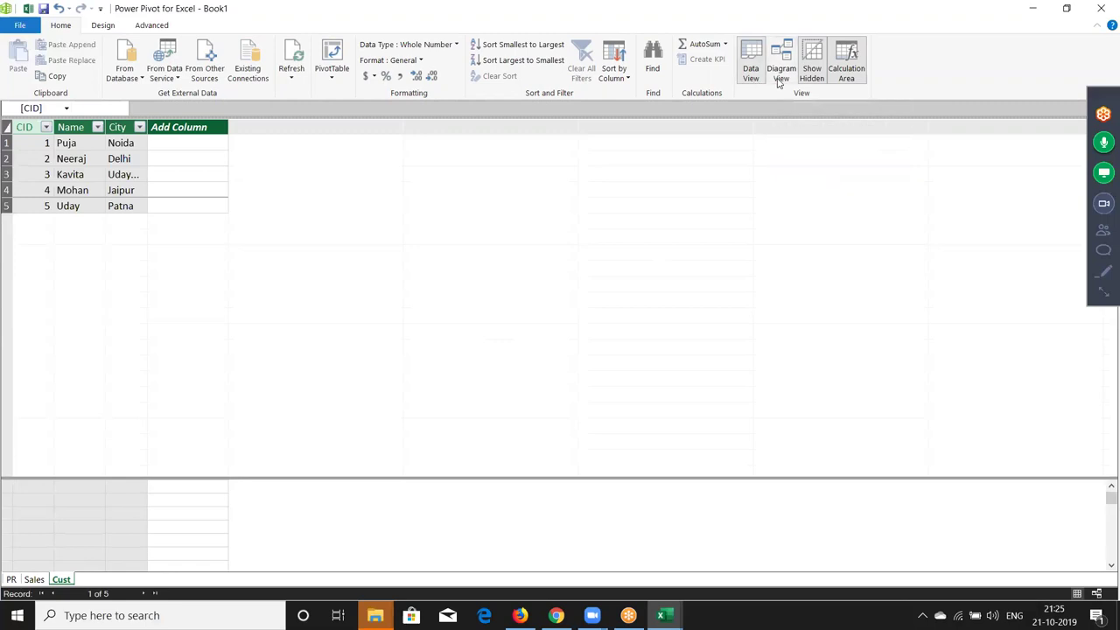
In Diagram View, link Sales PID to PR PID and Sales CID to Cust CID
left_click(779, 78)
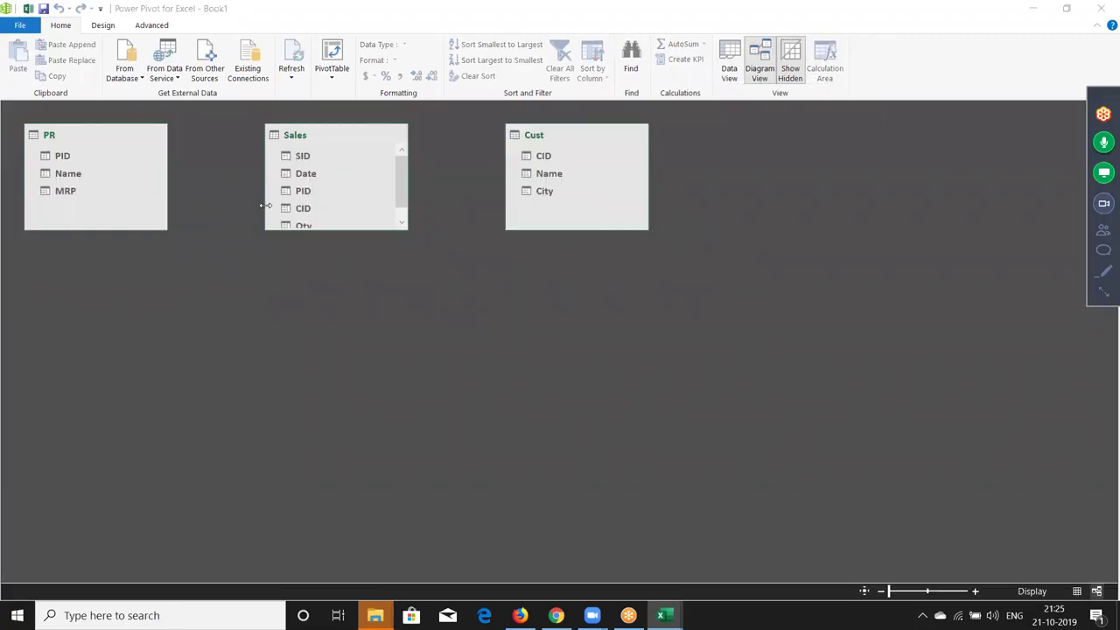
left_click(308, 192)
left_click_drag(308, 195, 66, 157)
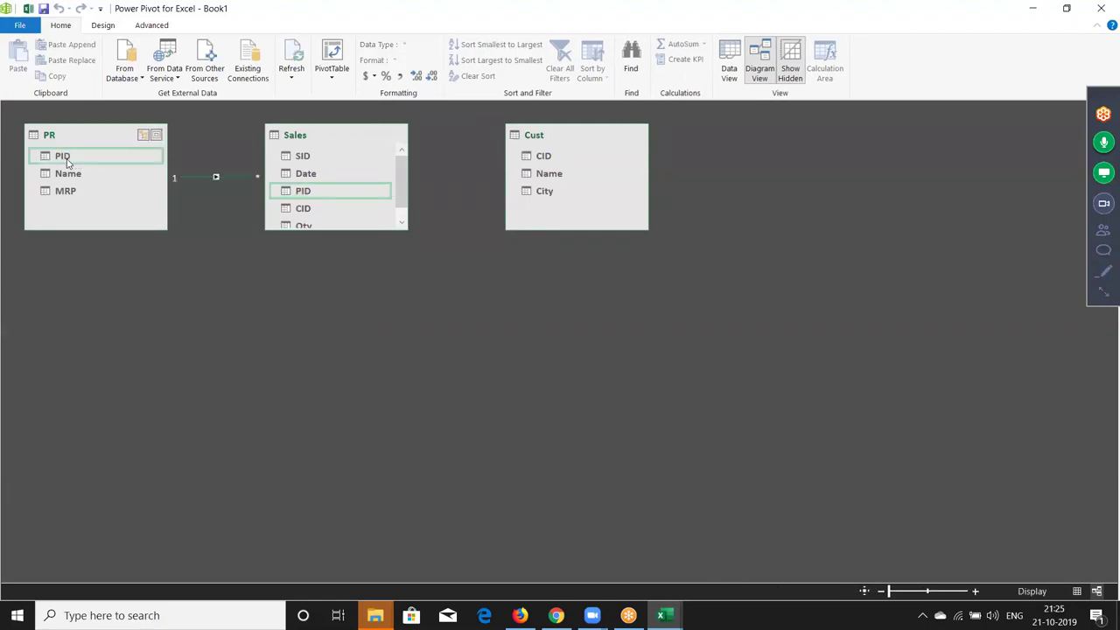
left_click_drag(307, 213, 543, 157)
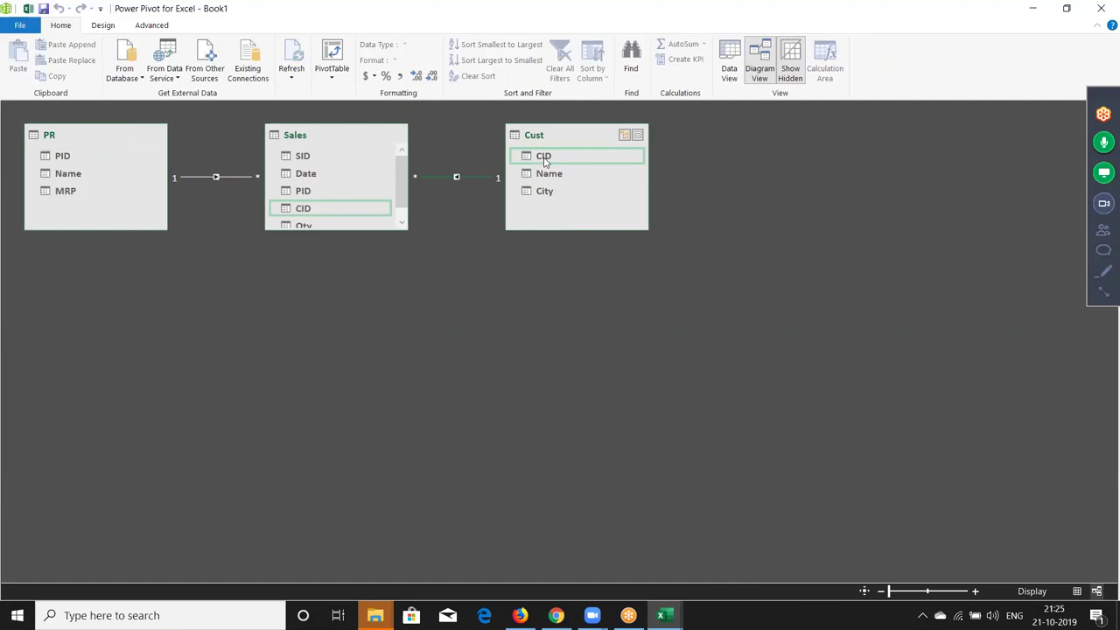
left_click(728, 77)
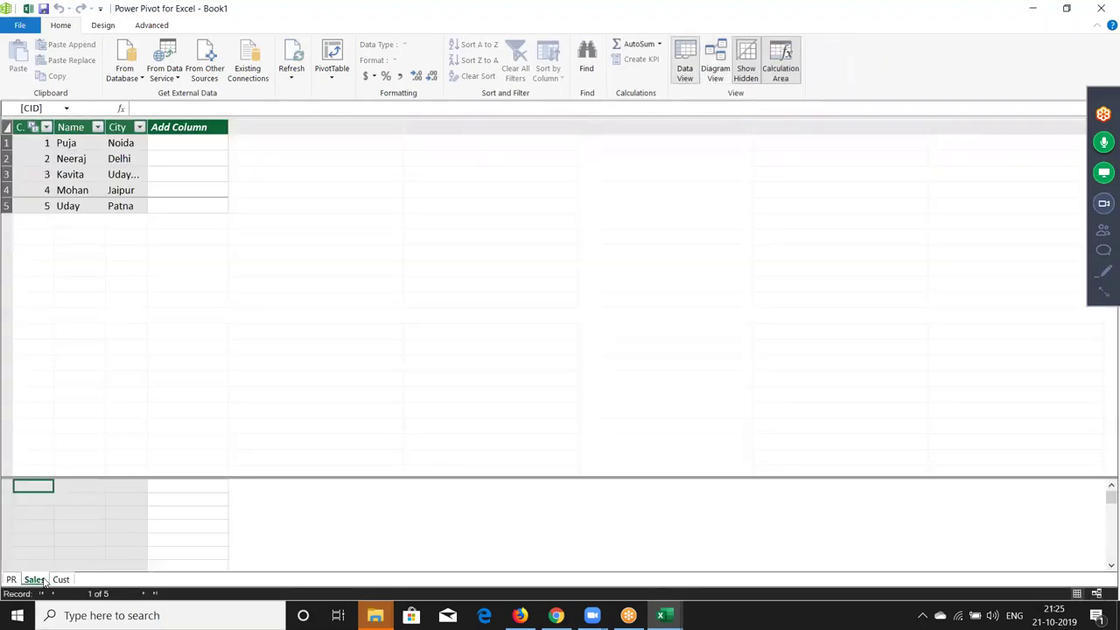
Add a new column named MRP to the Sales table
left_click(35, 579)
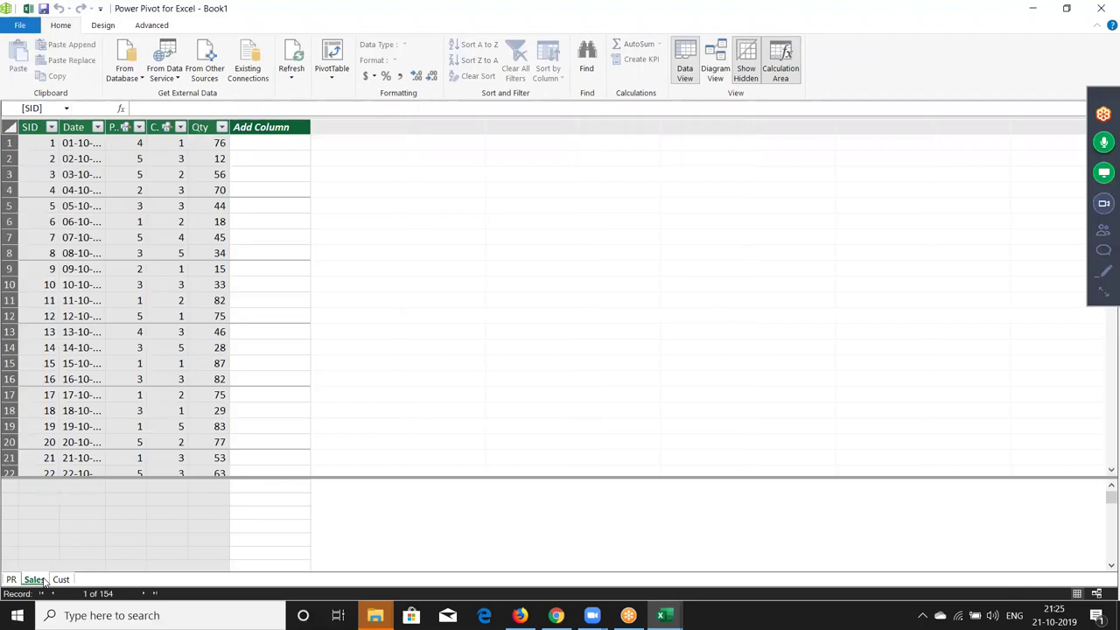
left_click(202, 129)
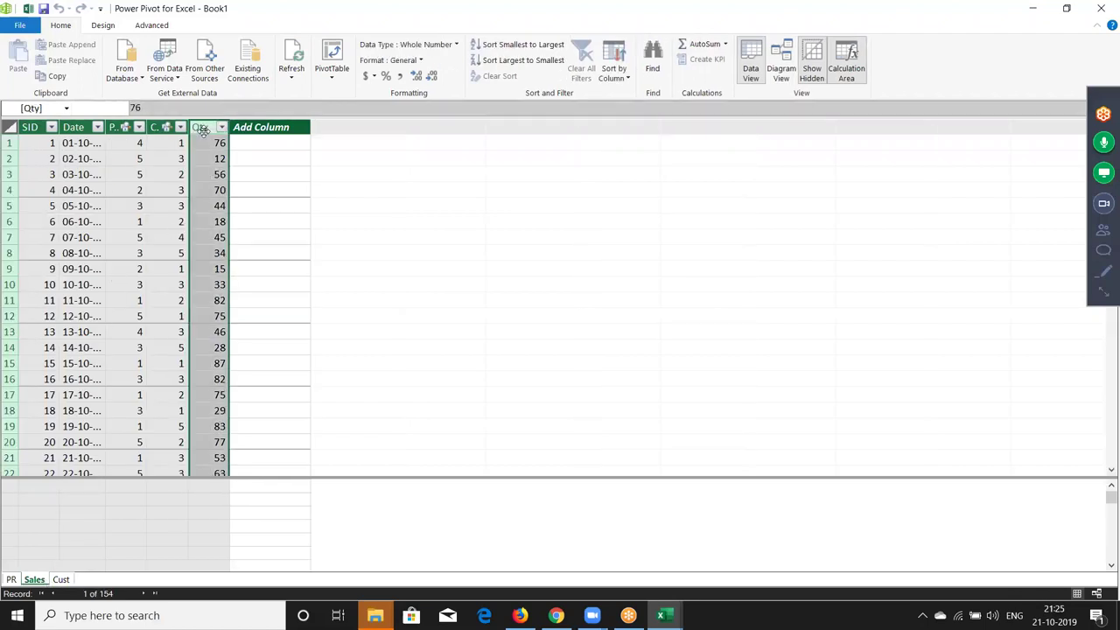
left_click(252, 129)
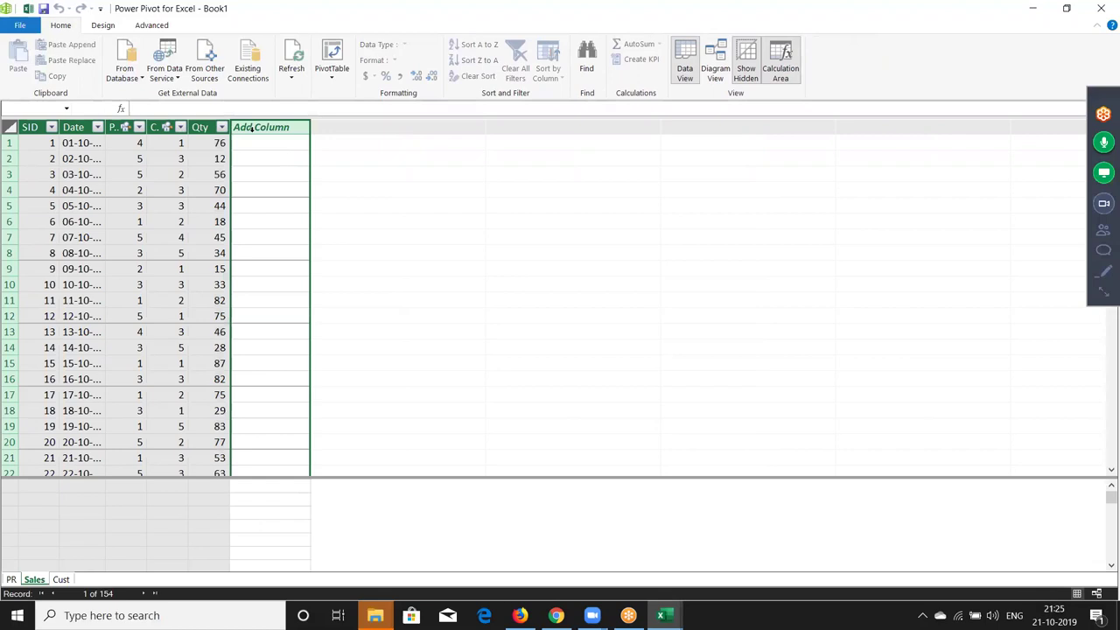
double_click(251, 129)
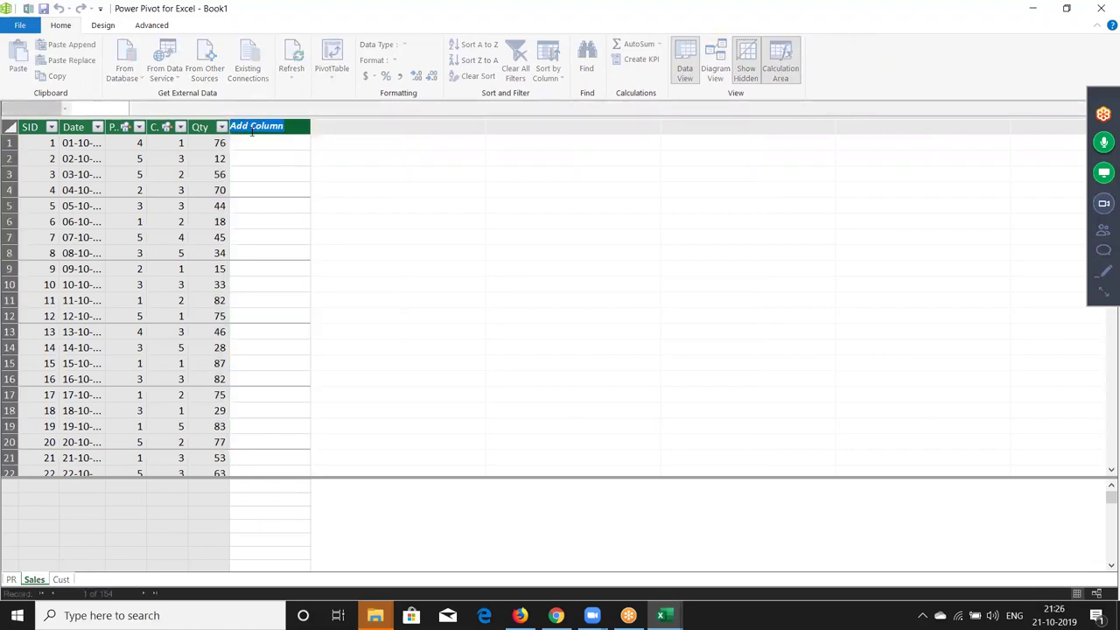
type("MRP")
key("Return")
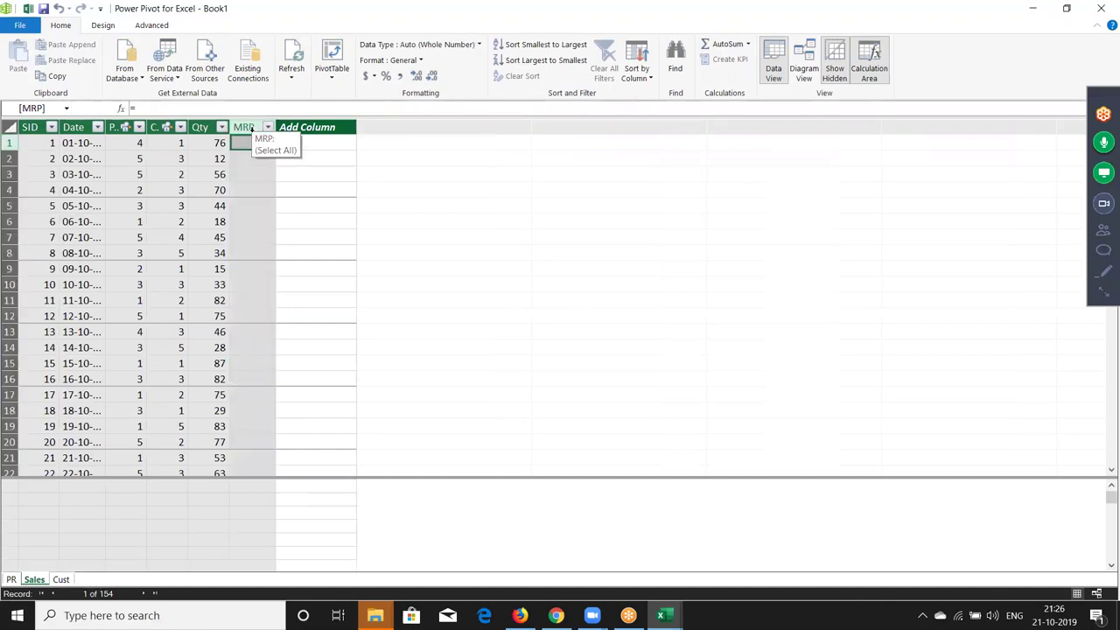
Fill the MRP column with the formula =RELATED(PR[MRP])
type("rel")
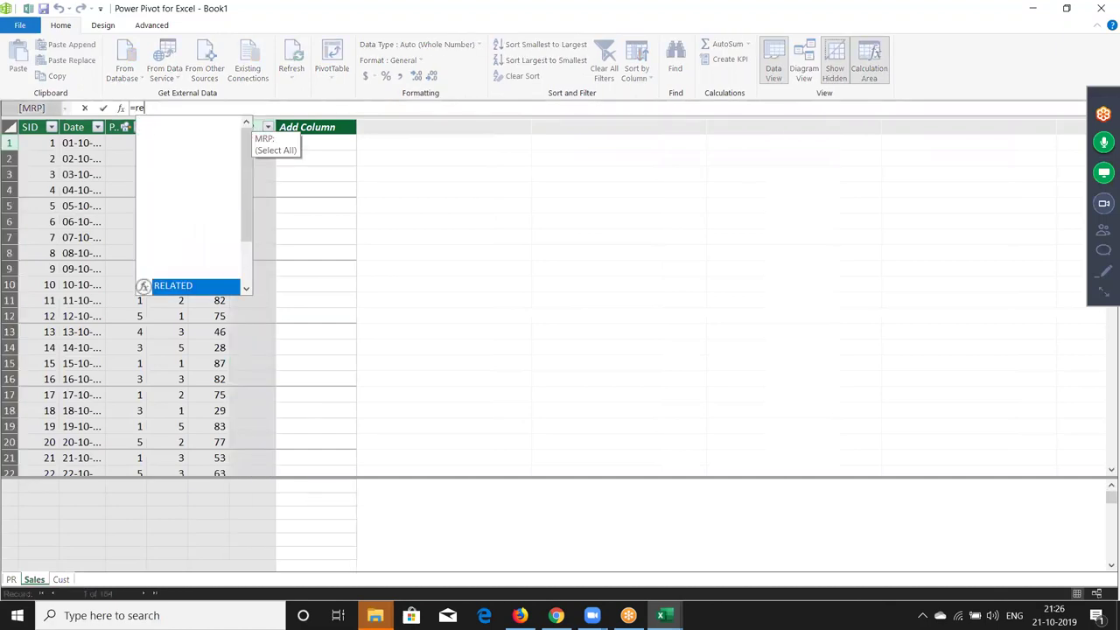
key("Tab")
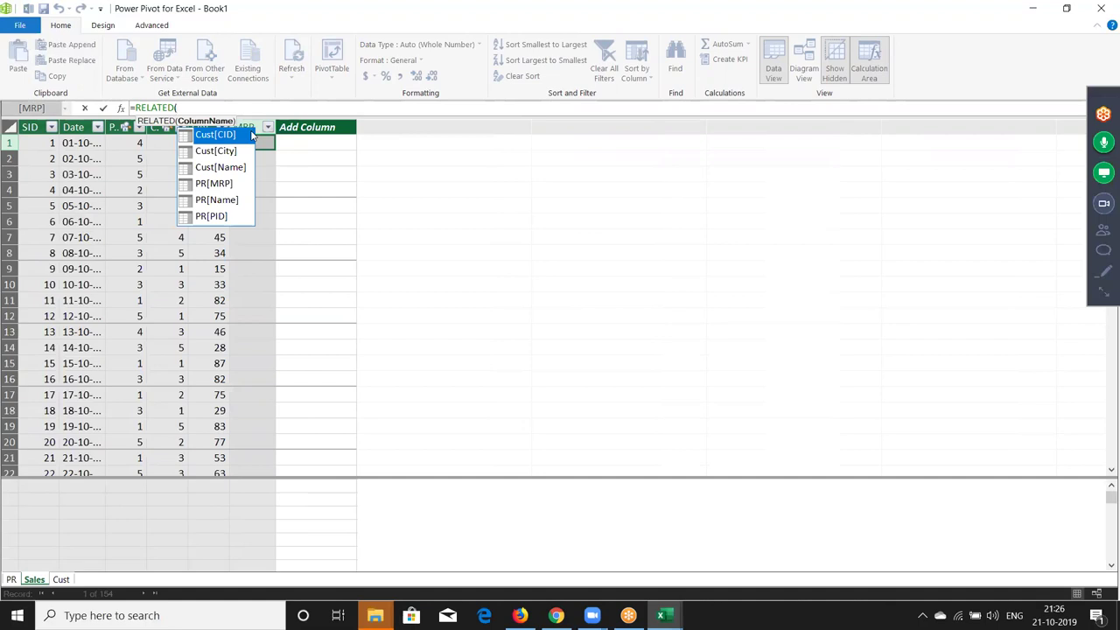
key("Down")
key("Down")
key("Down")
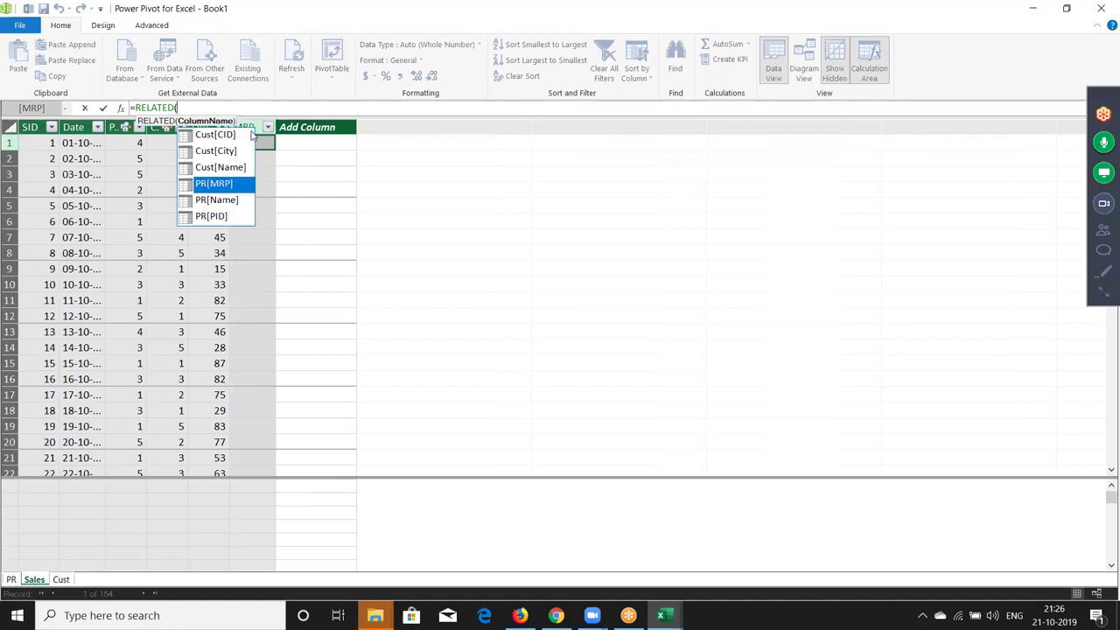
key("Tab")
type(")")
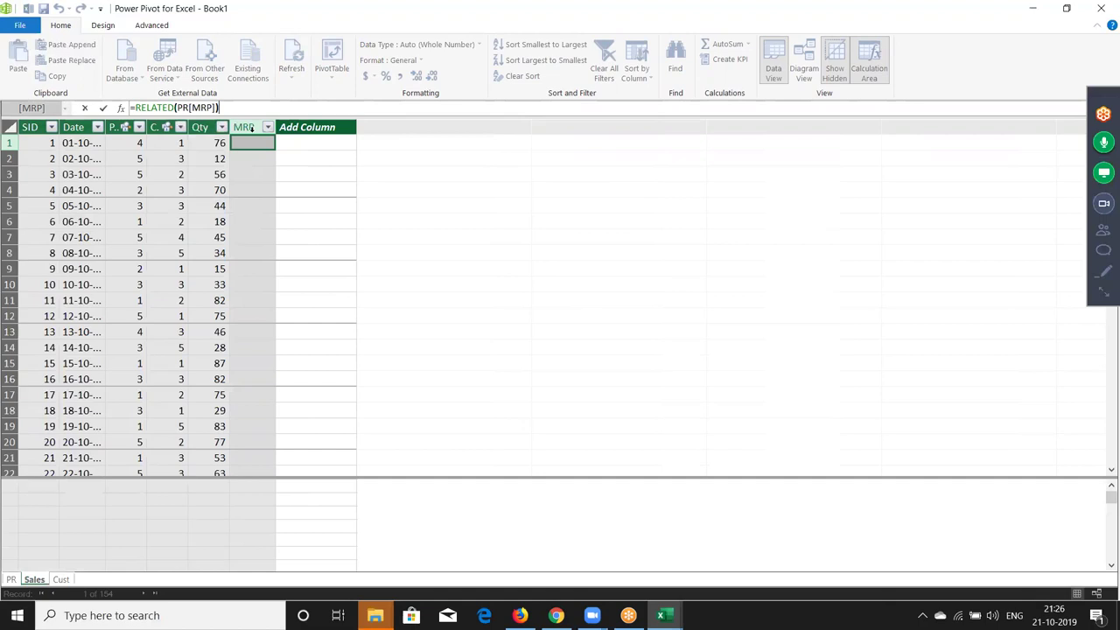
type("\\")
key("BackSpace")
key("Return")
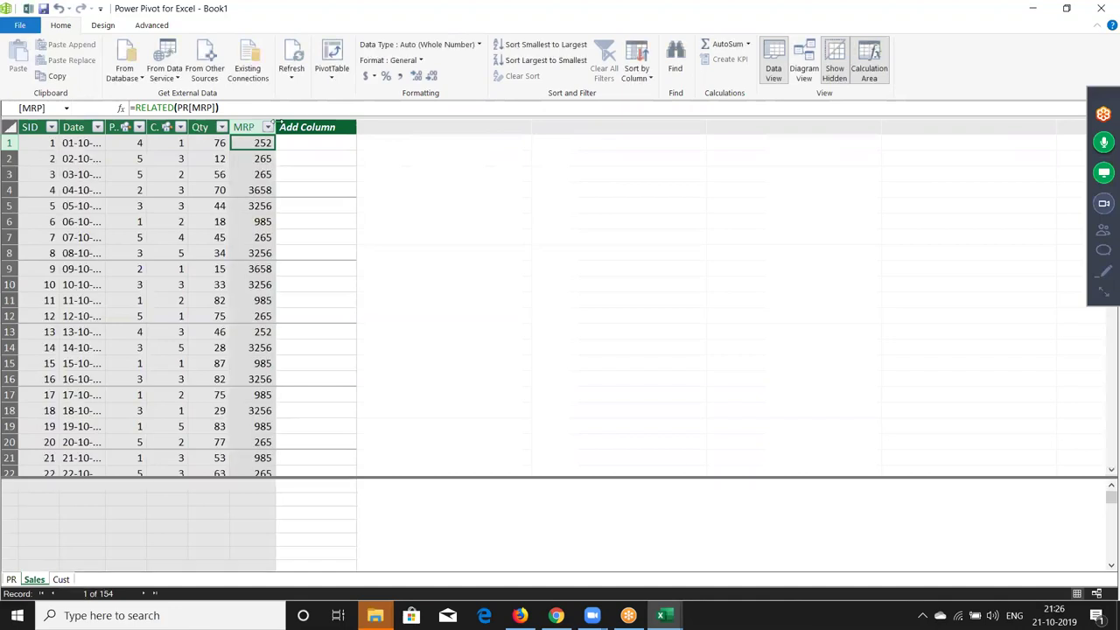
left_click(308, 127)
Name the new Sales column Amt and give it the formula =[Qty]*[MRP]
double_click(308, 128)
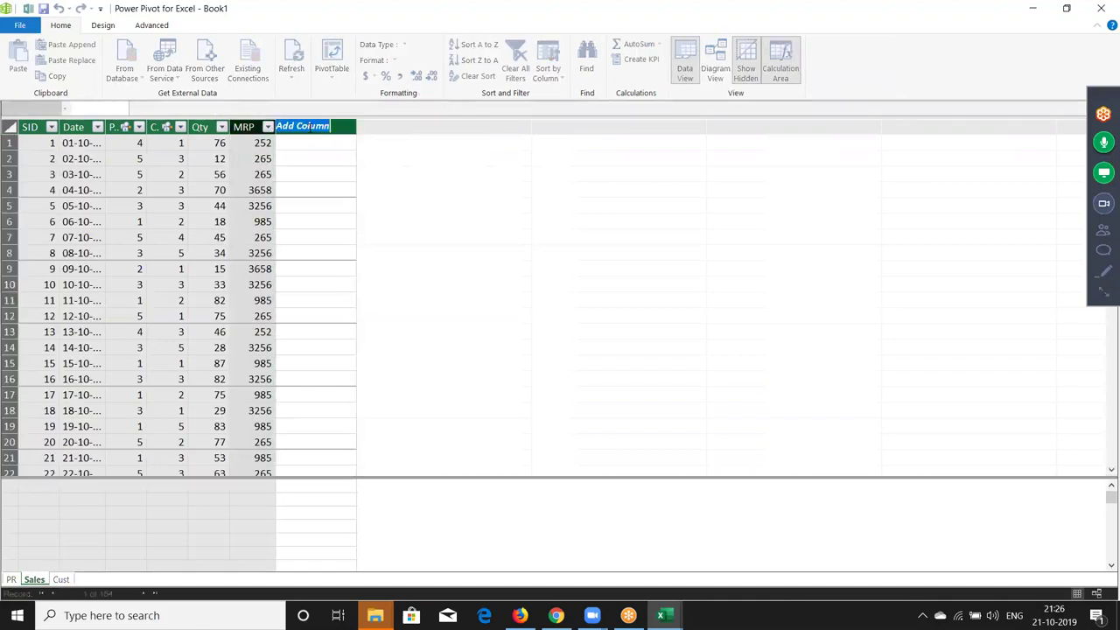
type("Amt")
key("Return")
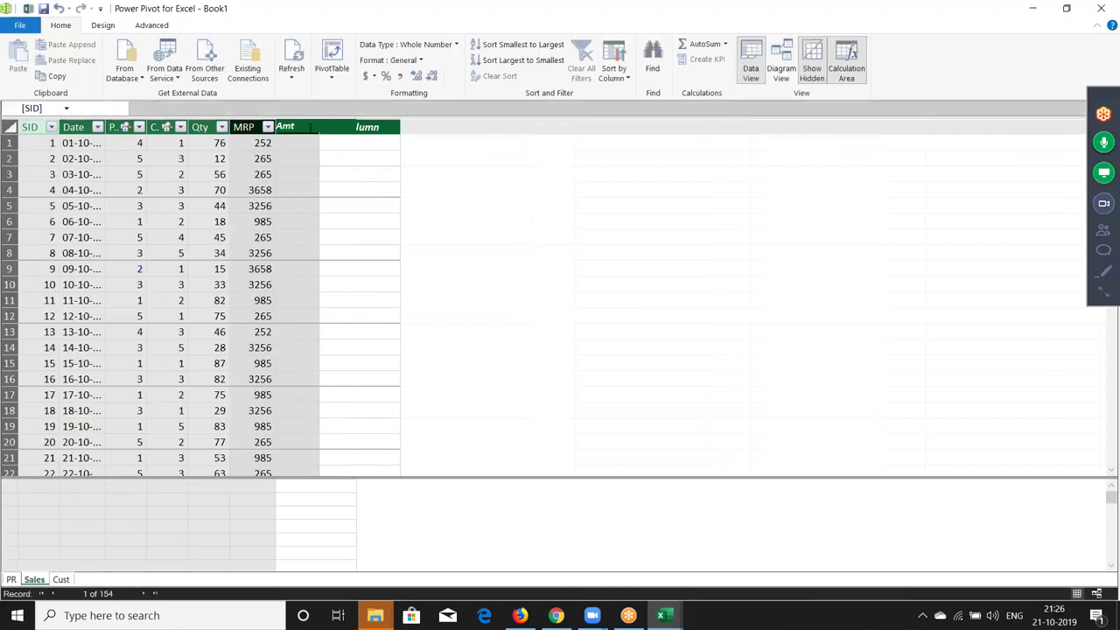
left_click(309, 128)
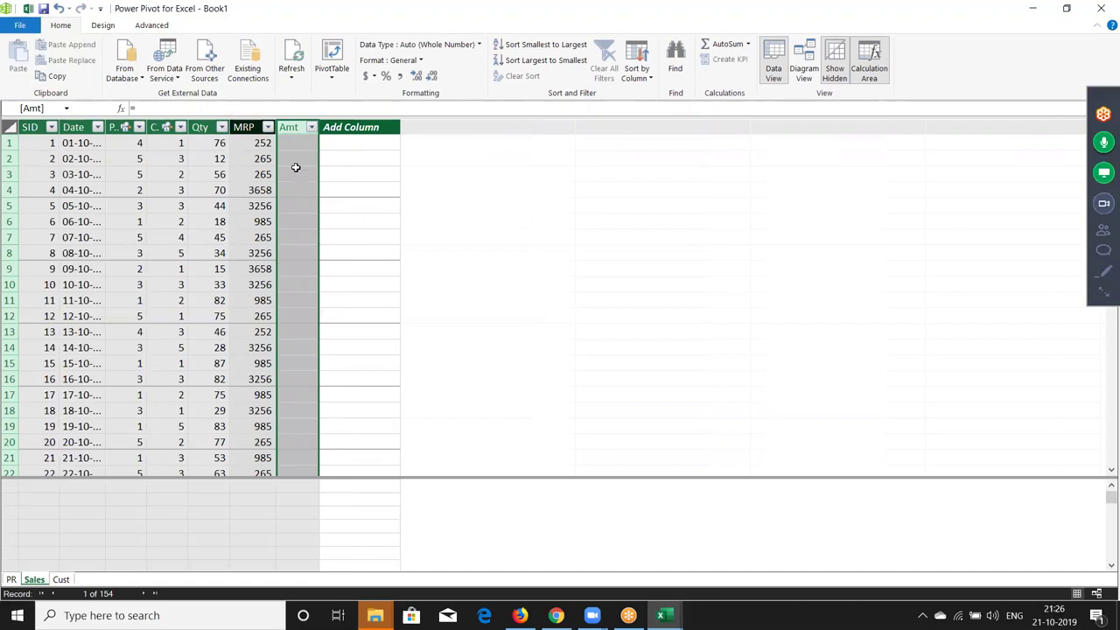
left_click(298, 144)
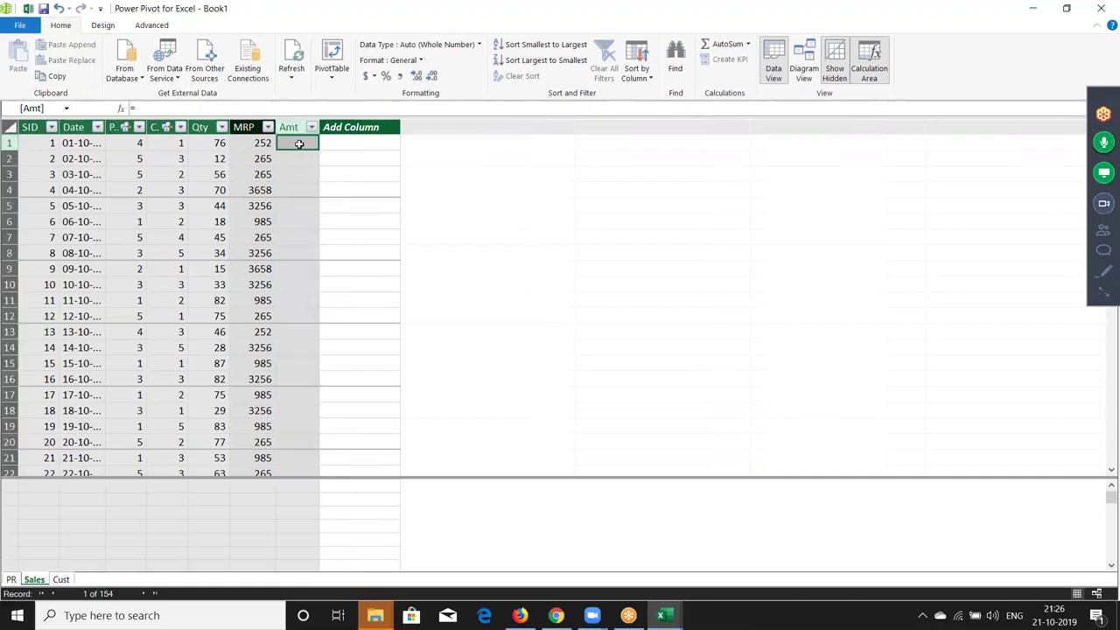
type("=[")
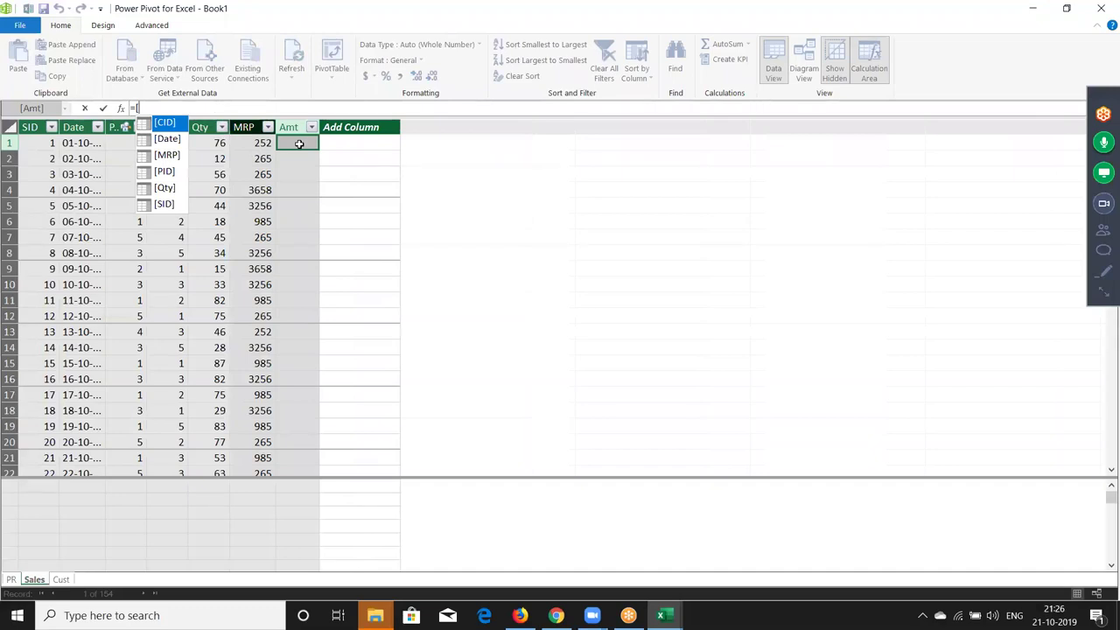
key("Down")
key("Down")
key("Down")
key("Down")
key("Tab")
type("*")
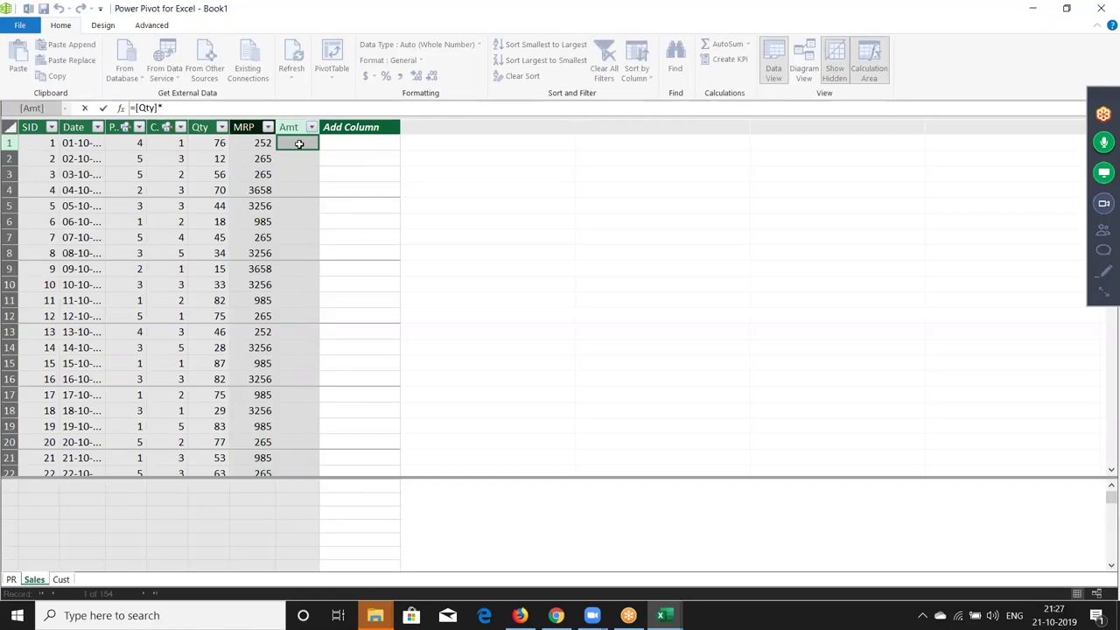
type("[M")
key("Tab")
key("Return")
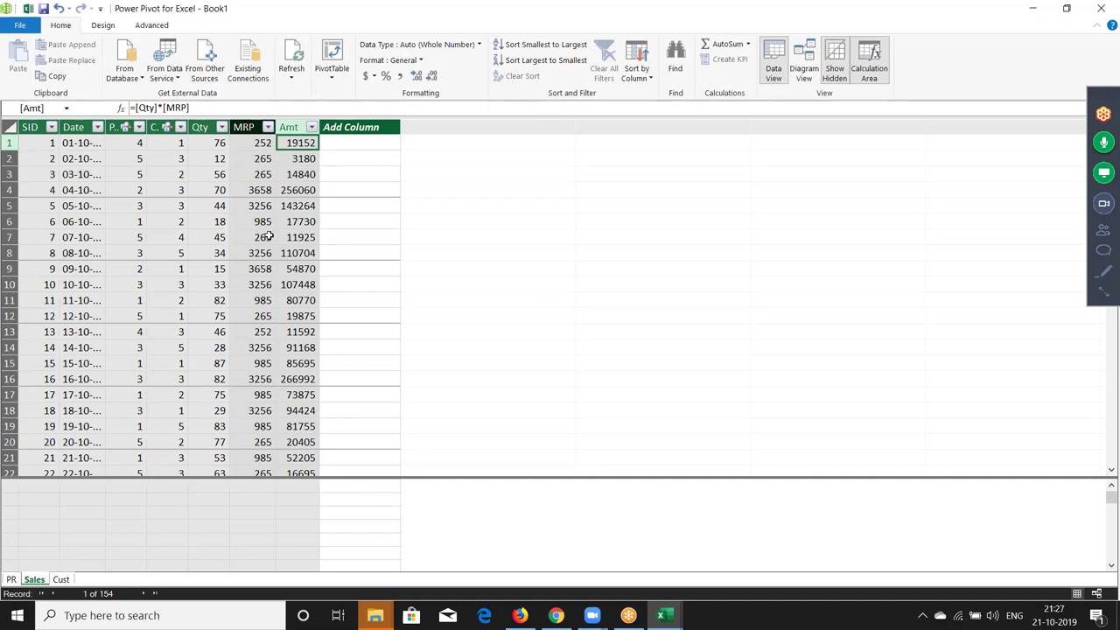
Create a data-model PivotTable on a new worksheet with Sum of Amt in Values
left_click(330, 63)
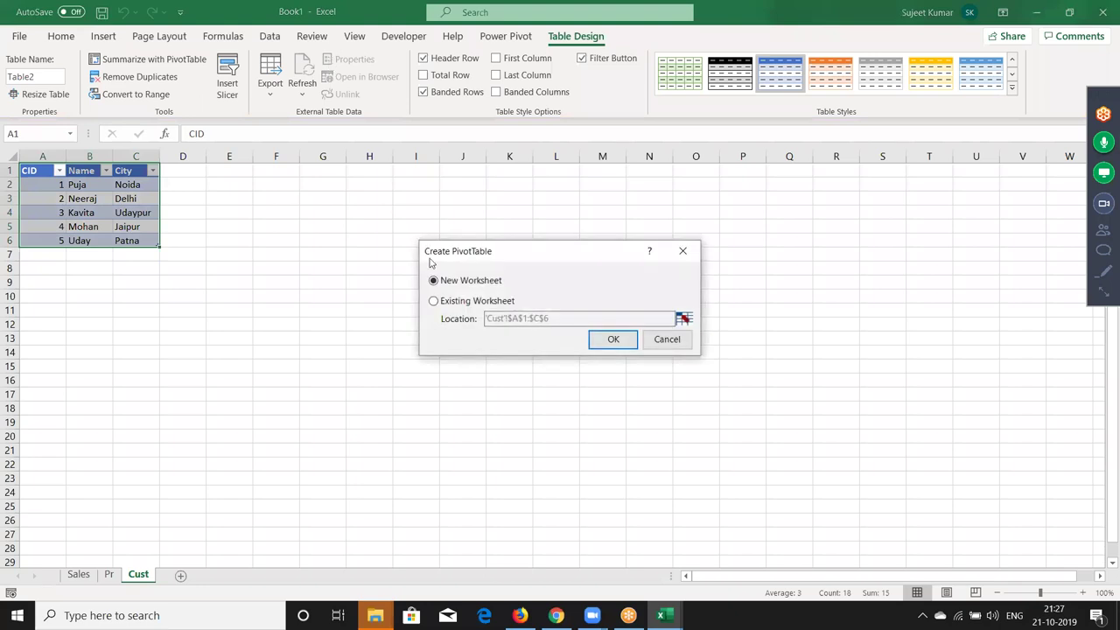
left_click(607, 345)
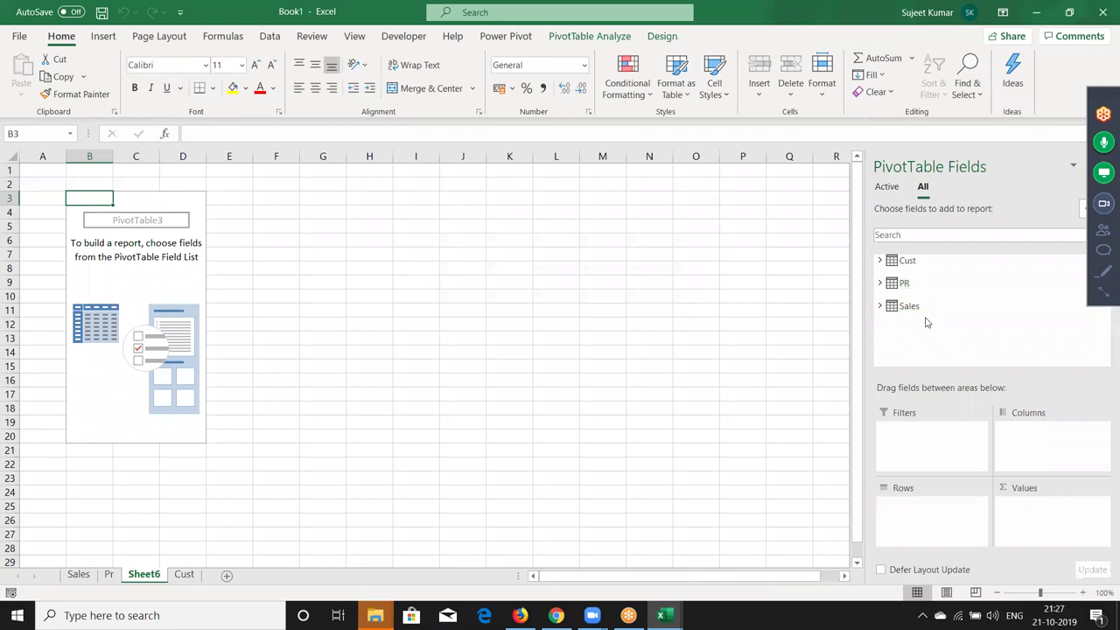
left_click(916, 306)
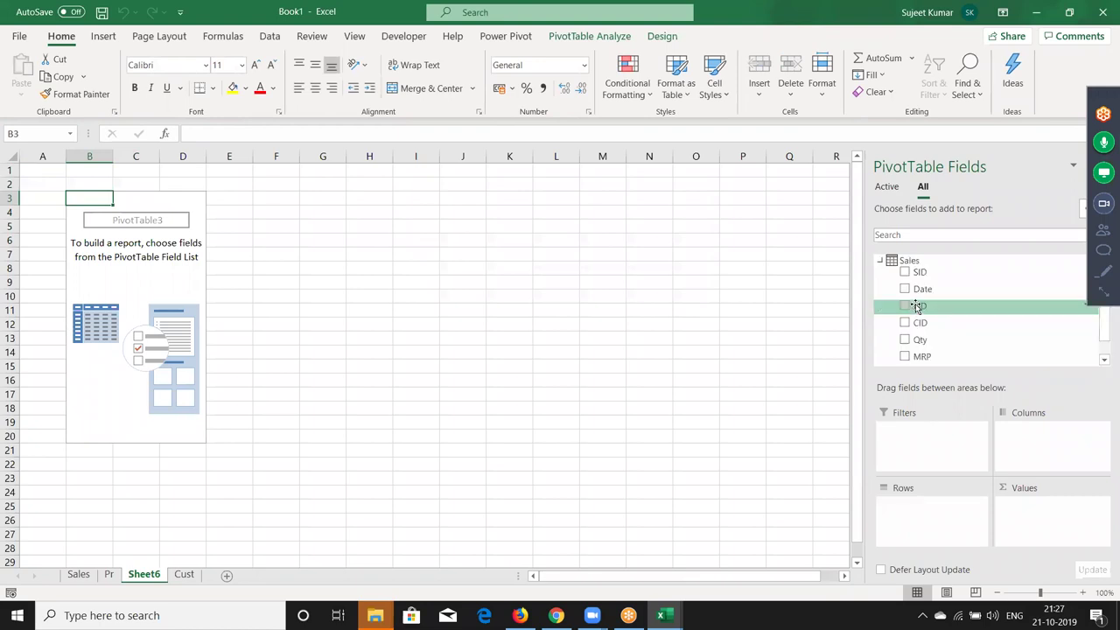
scroll(1013, 367, "down", 1)
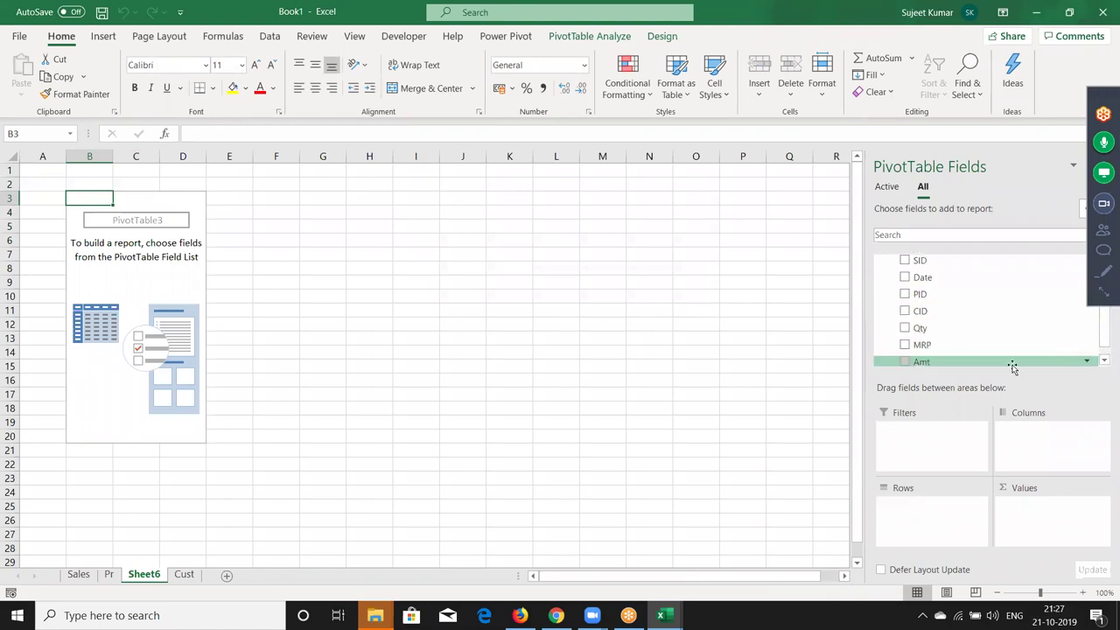
left_click_drag(1013, 367, 1073, 512)
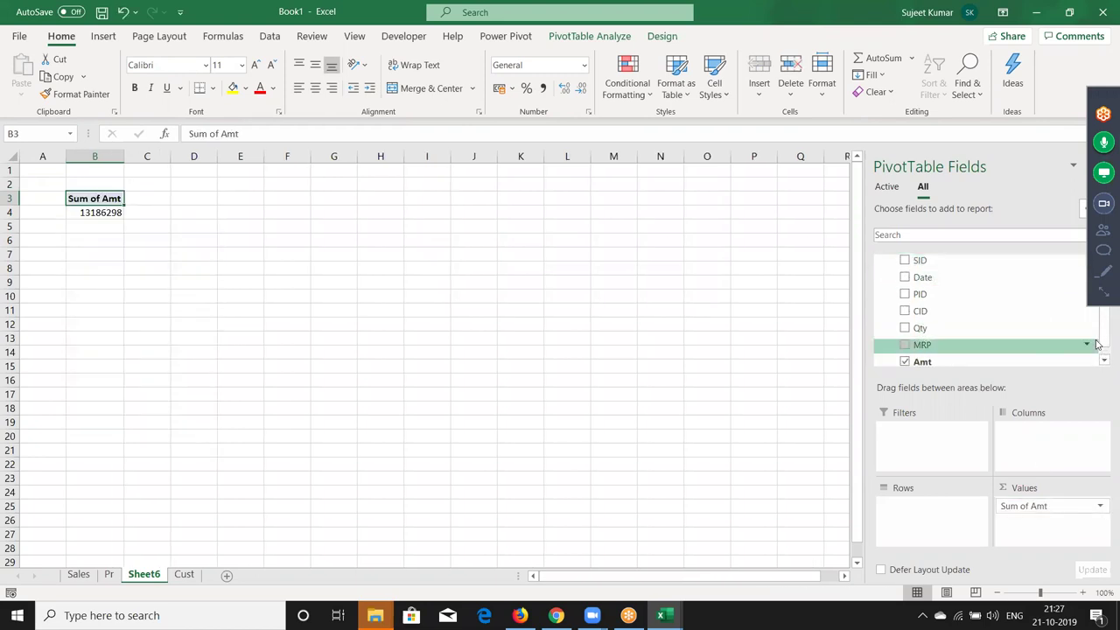
Put PR Name in Rows, Cust Name in Columns and City in Filters
scroll(1098, 344, "up", 3)
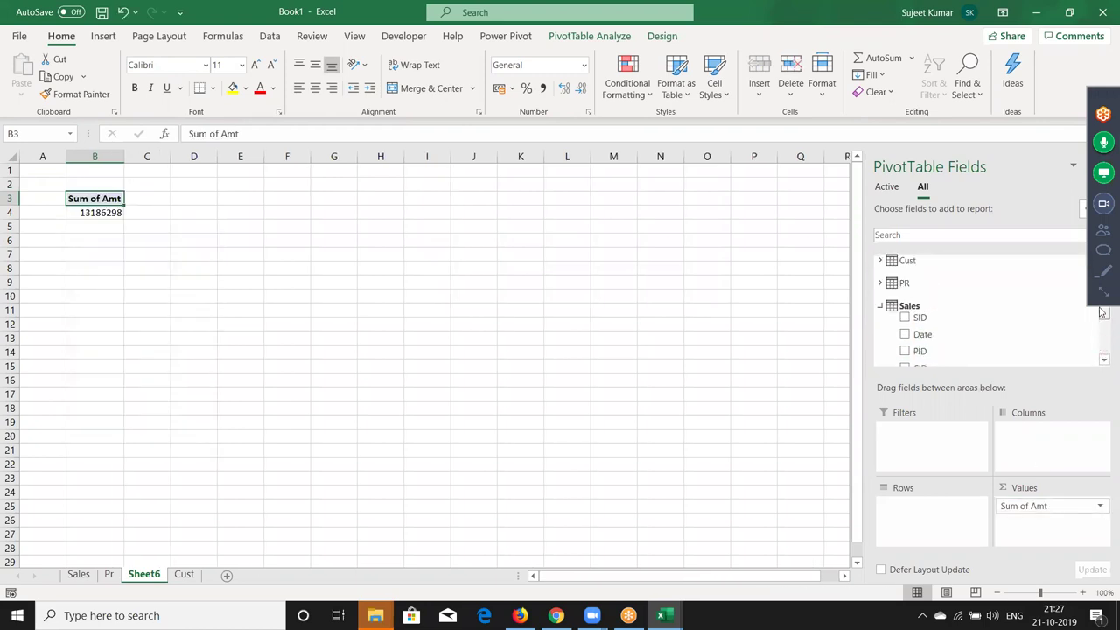
left_click(880, 305)
left_click(881, 283)
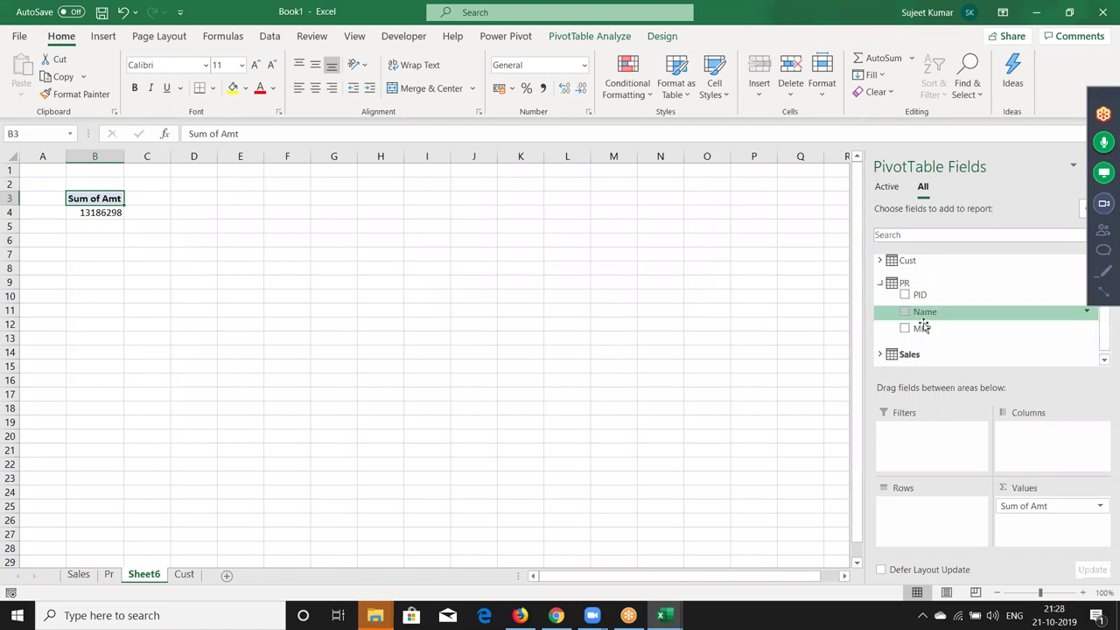
left_click_drag(925, 313, 954, 520)
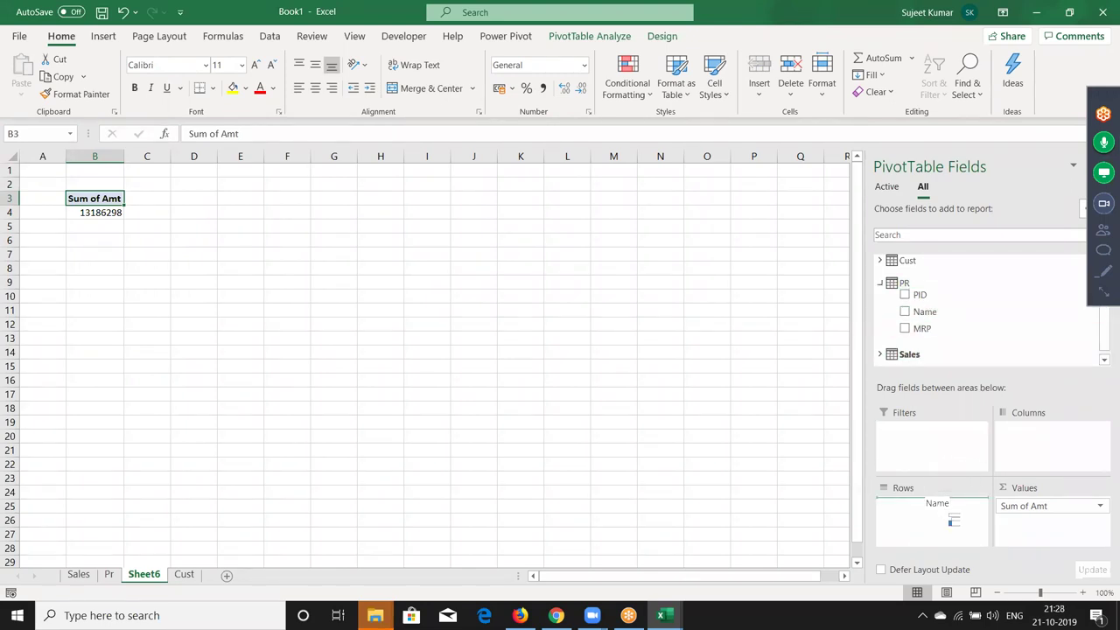
left_click(881, 260)
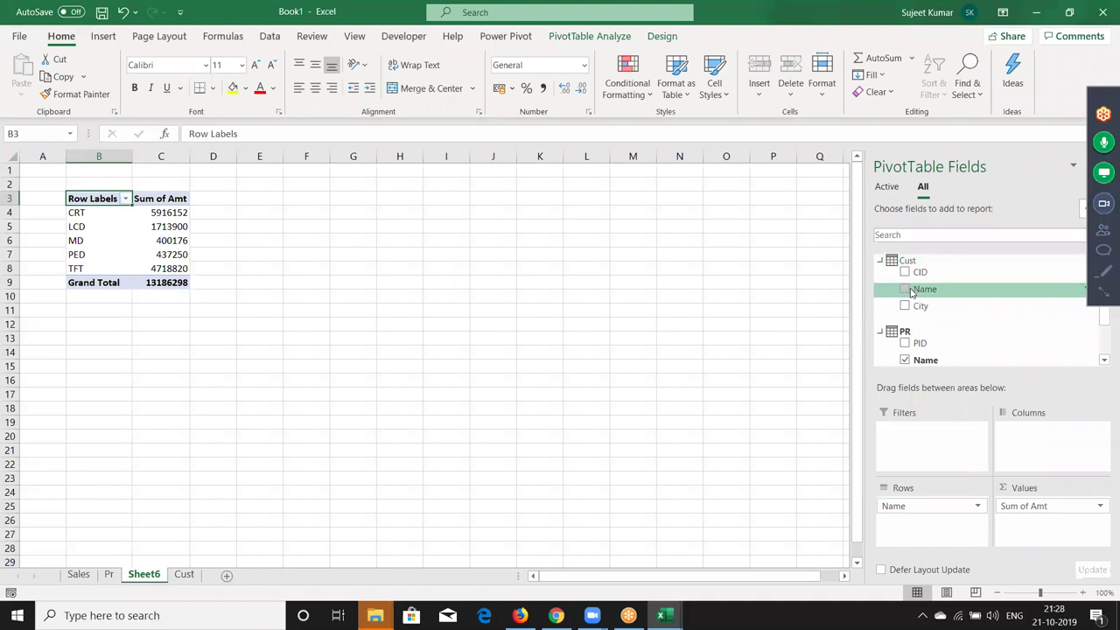
left_click_drag(910, 291, 1024, 432)
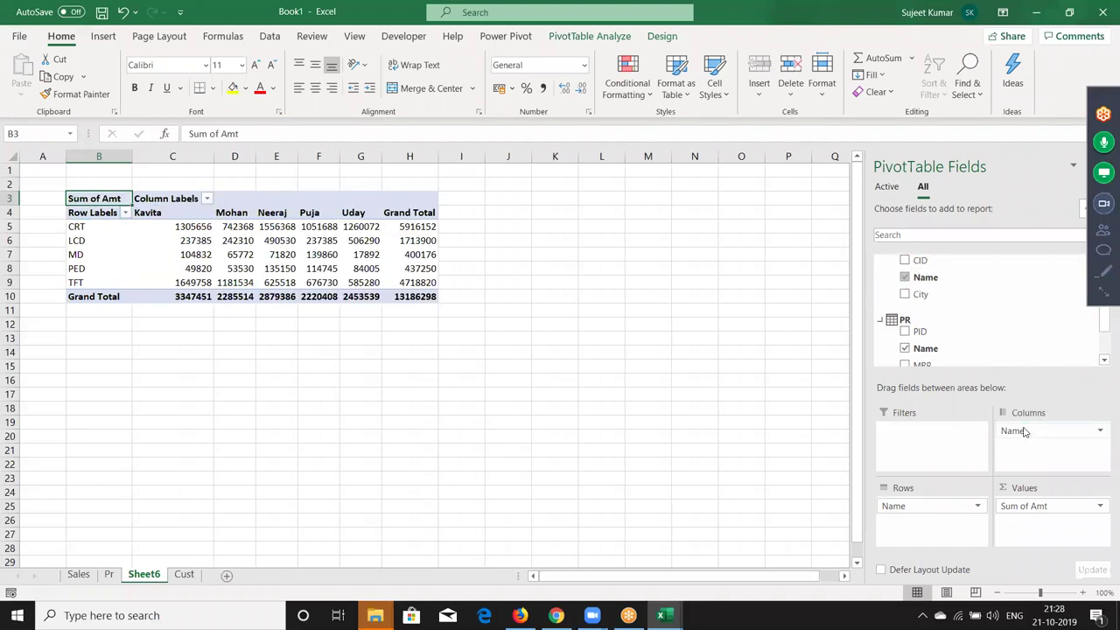
left_click_drag(921, 294, 947, 444)
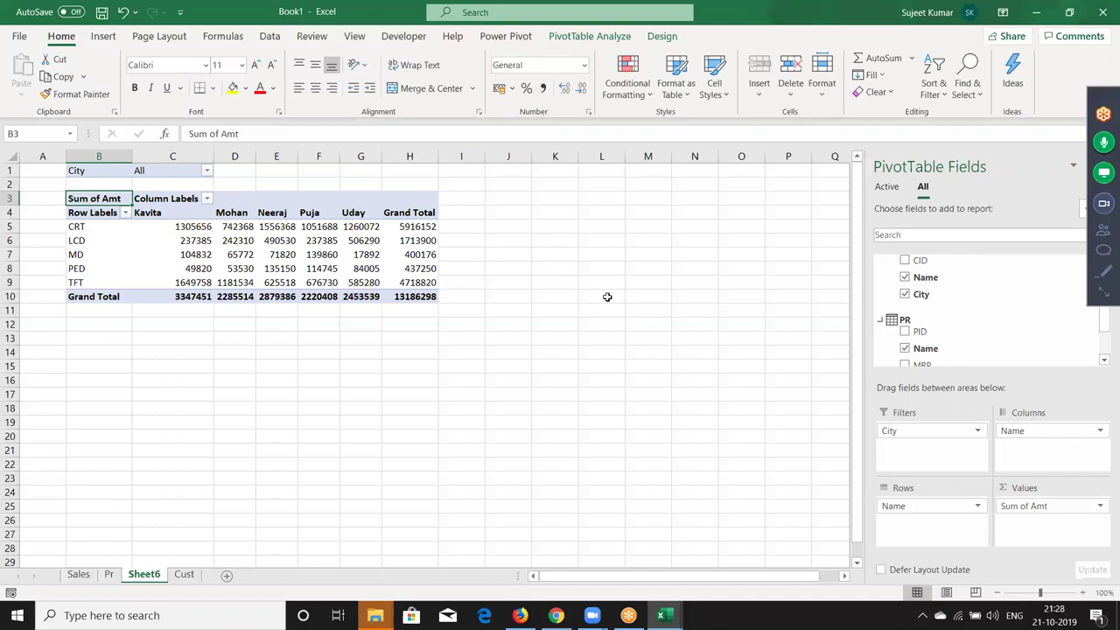
Switch to the Insert tab and end the GoToMeeting session for everyone
left_click(109, 41)
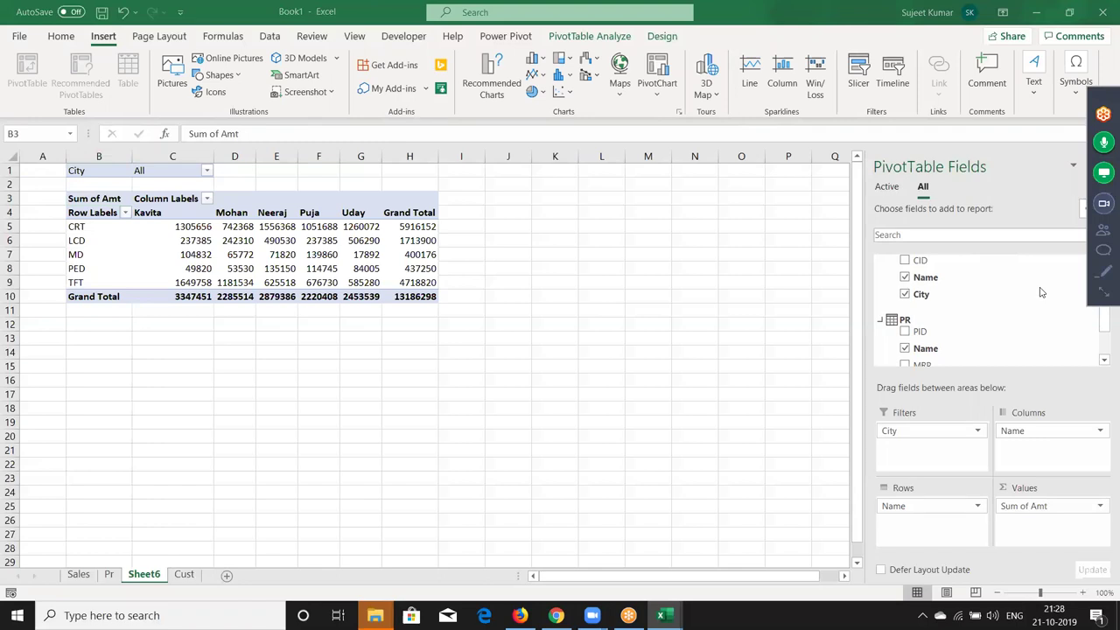
left_click(1104, 291)
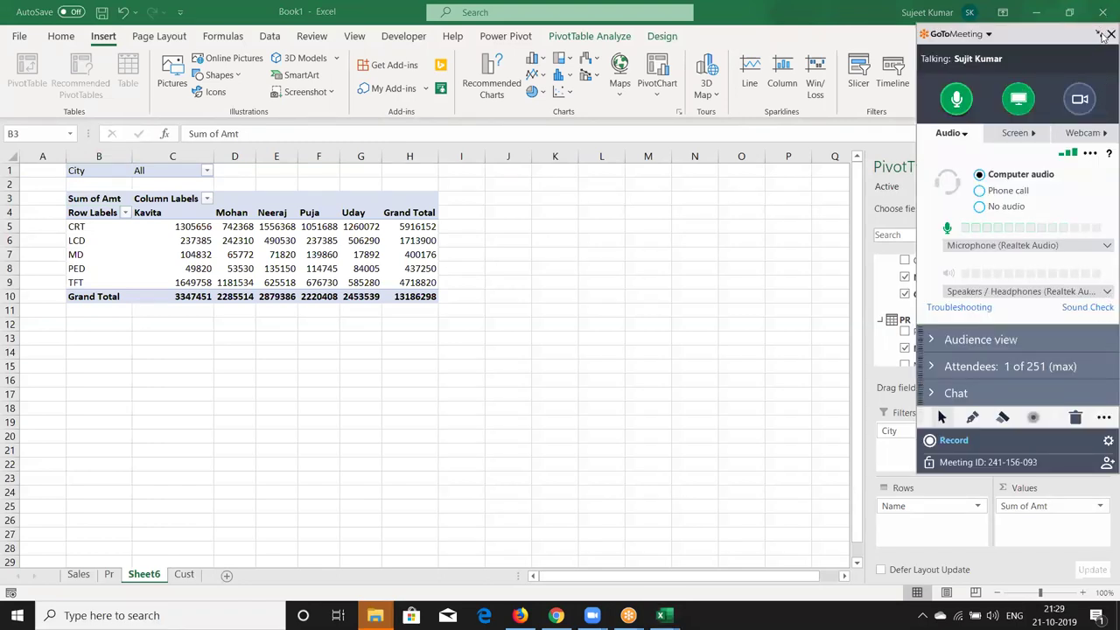
left_click(1105, 34)
left_click(591, 373)
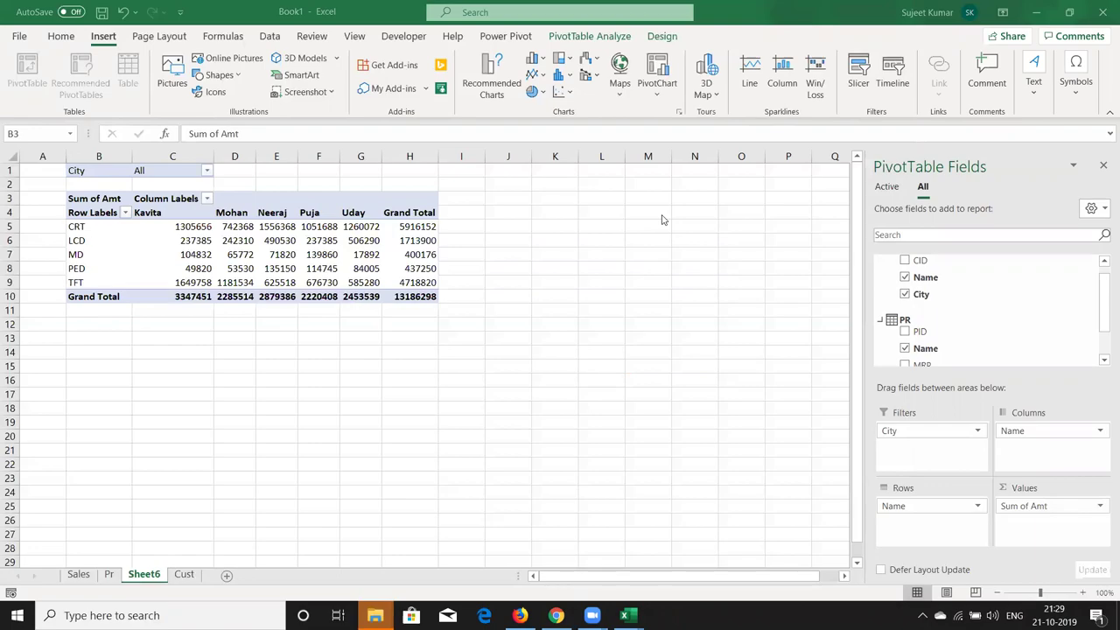
Show the Windows desktop with Windows+D, hiding the Excel workbook
key("super+d")
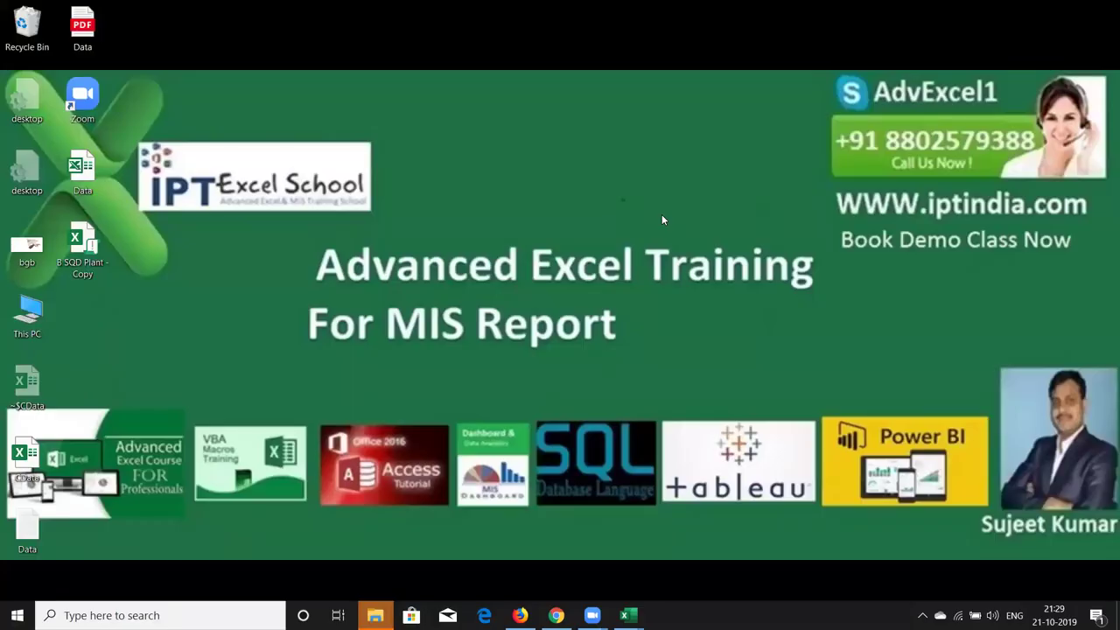